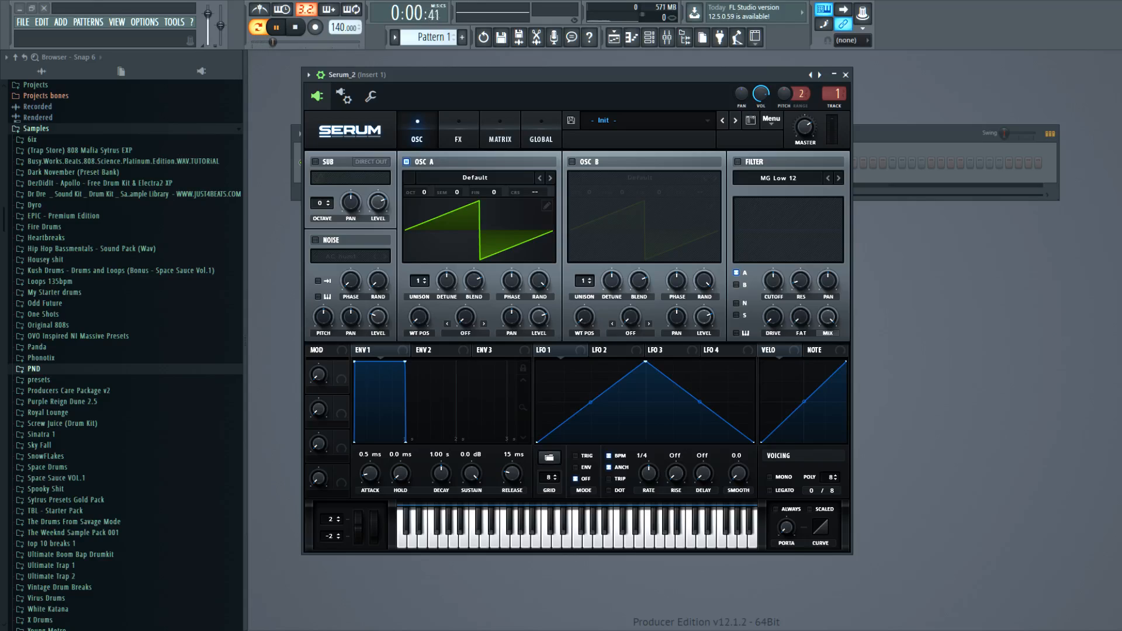
- Enable the sub oscillator with its octave set to 1 and switch oscillator A off
click(316, 162)
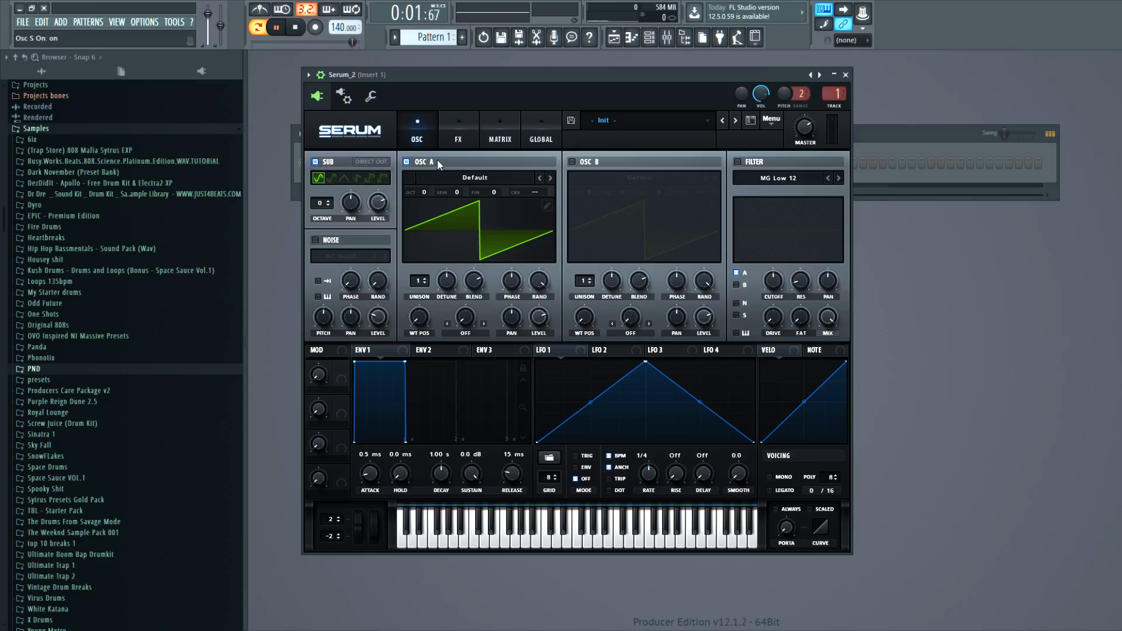
click(407, 162)
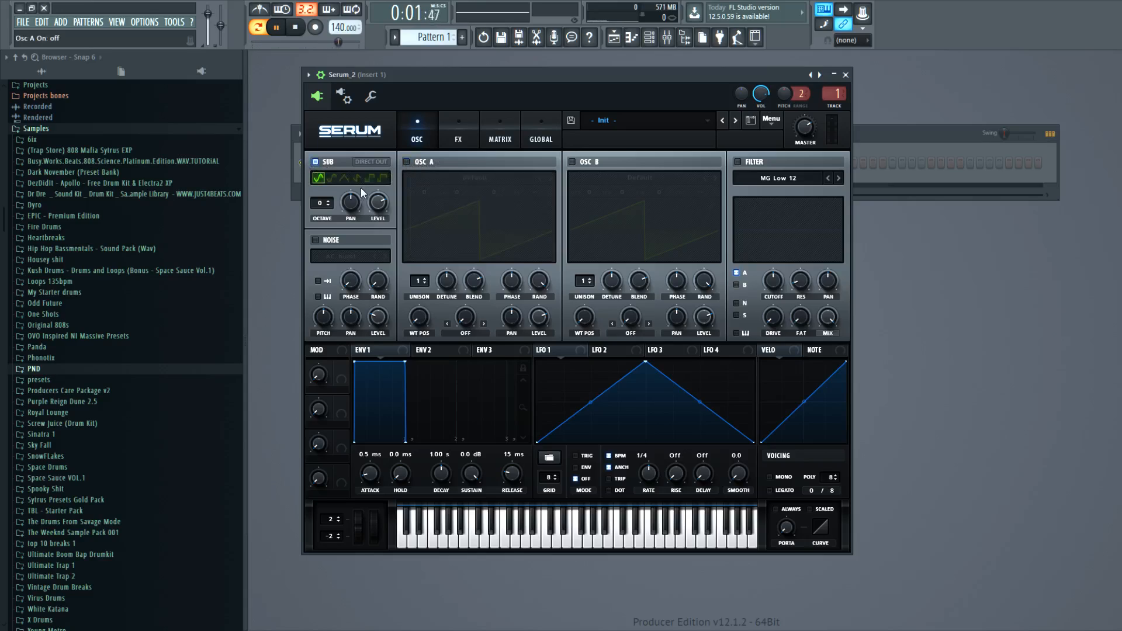
click(328, 203)
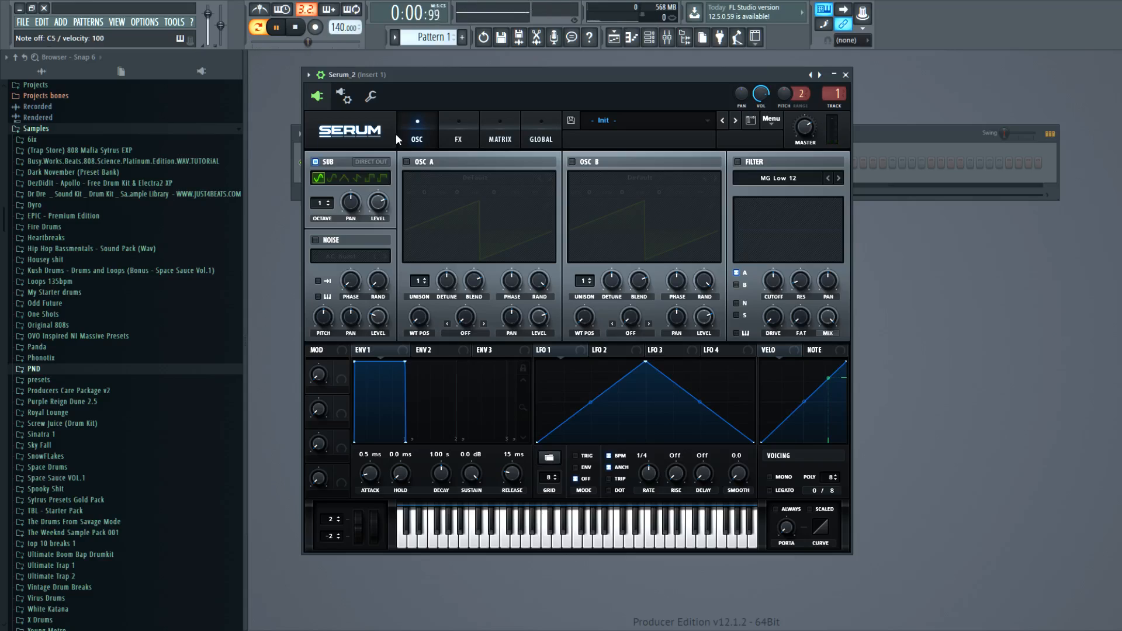
- Switch oscillator A back on, load the Basic Mini wavetable and adjust its wavetable position
click(407, 161)
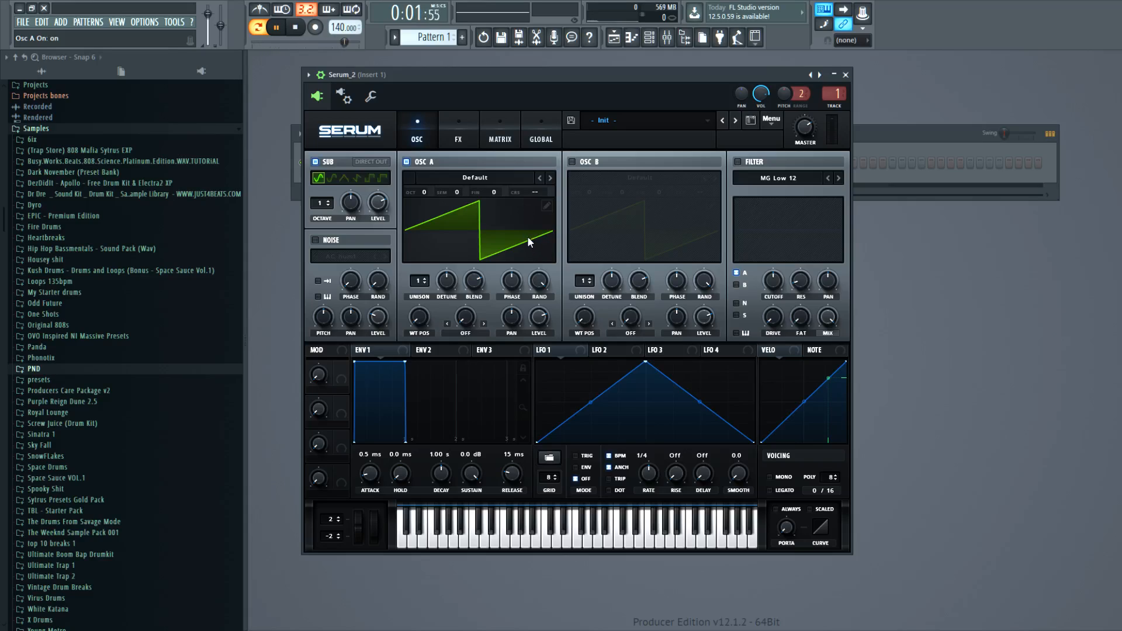
click(550, 178)
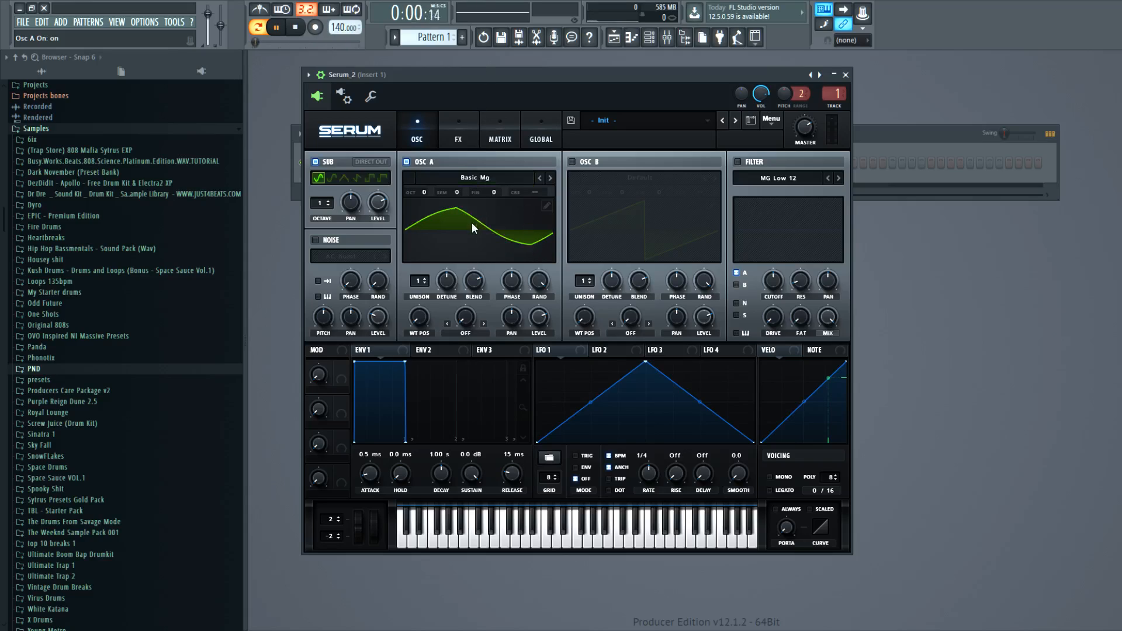
drag(420, 317, 499, 198)
drag(424, 314, 376, 517)
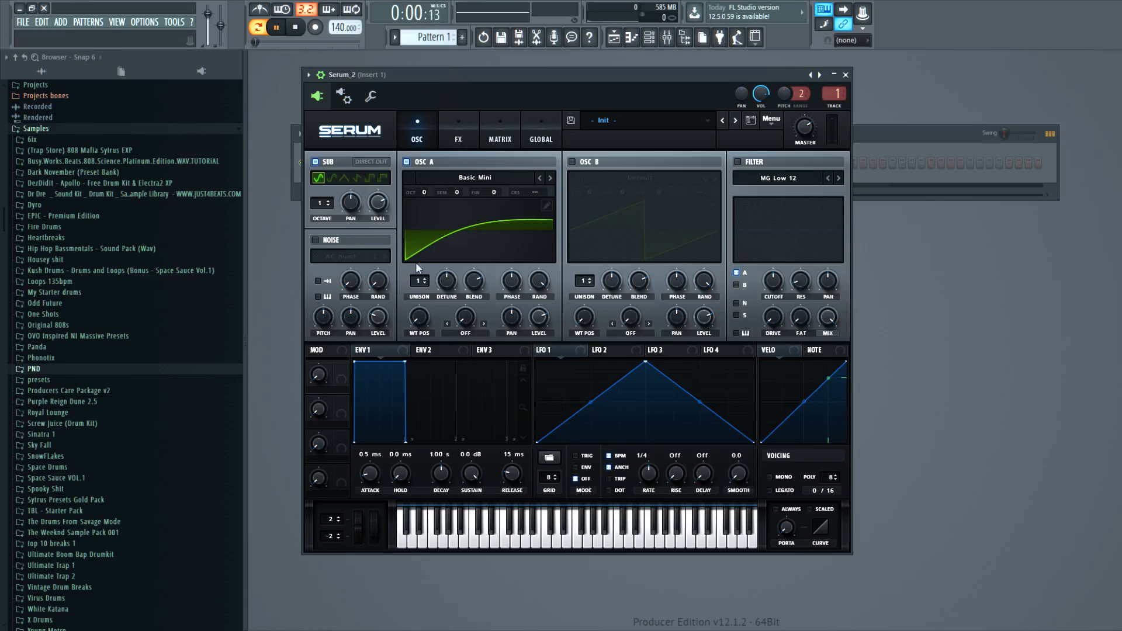
- Give oscillator A 8 unison voices with less detune and raise the polyphony to 32
drag(418, 281, 426, 226)
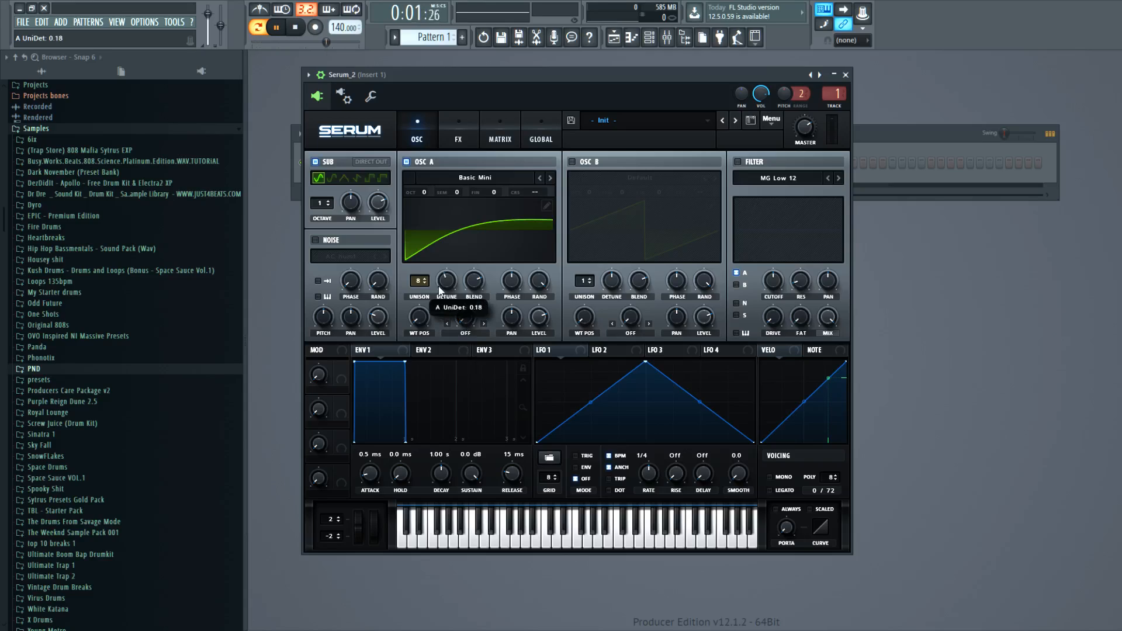
drag(439, 287, 430, 297)
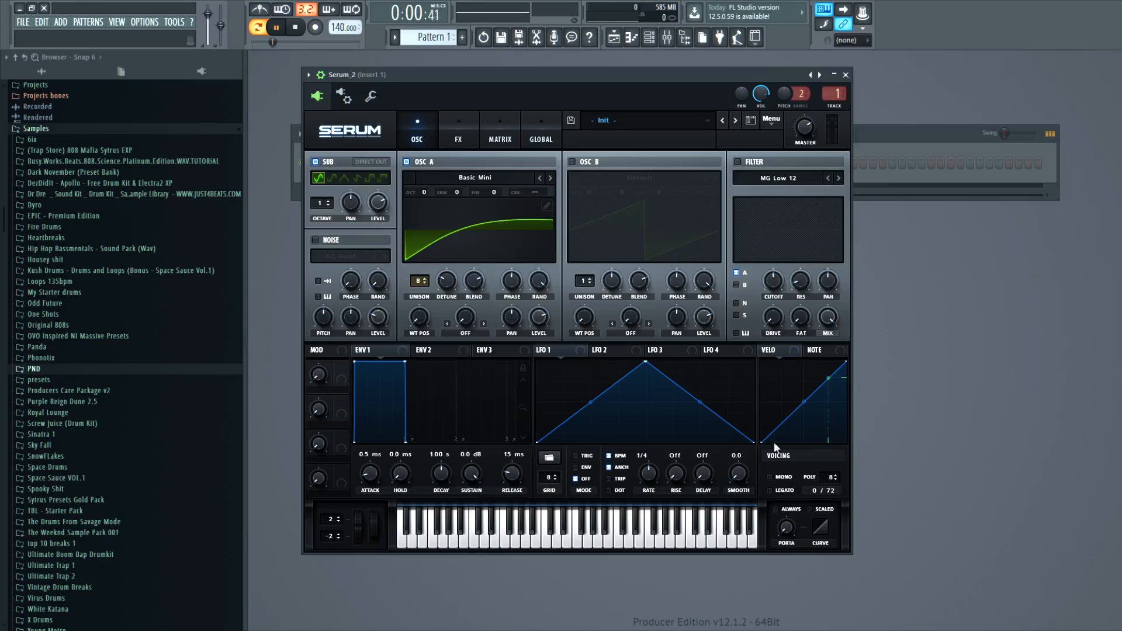
drag(832, 477, 843, 271)
- Set envelope 1 to a 1.10 s attack, 0.0 ms decay and 1.40 s release
drag(370, 474, 373, 471)
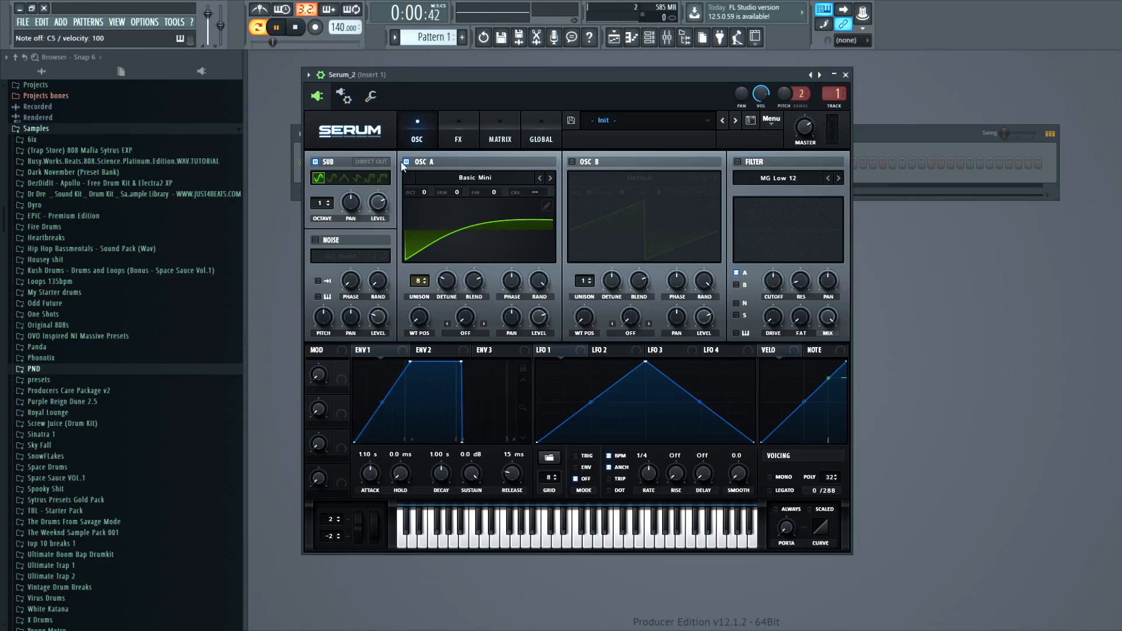
drag(440, 473, 431, 554)
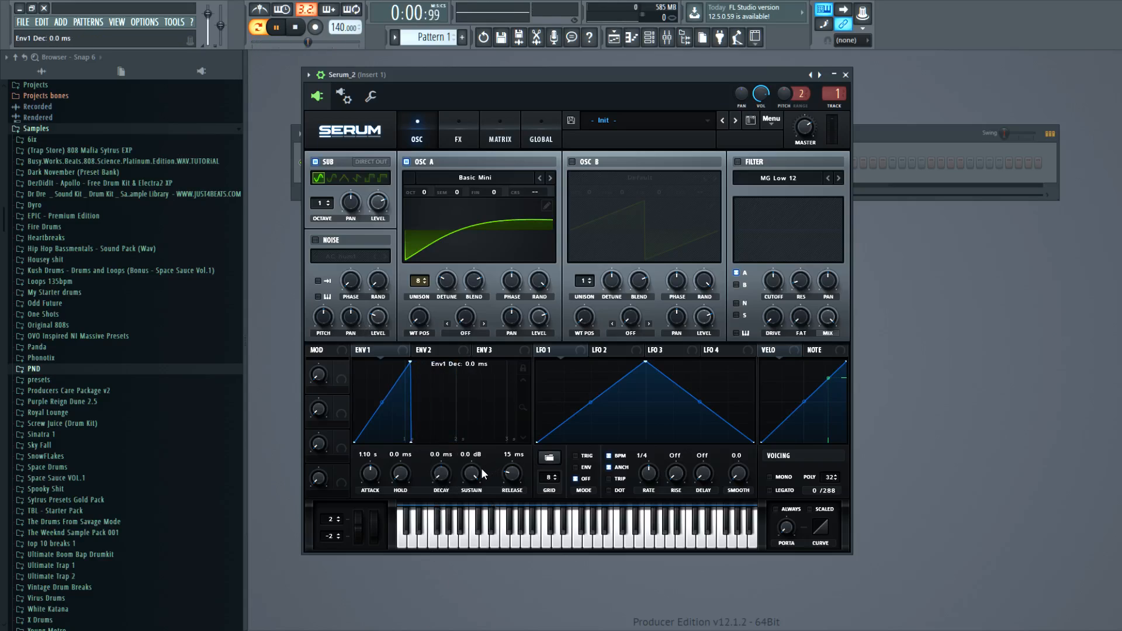
drag(517, 472, 516, 475)
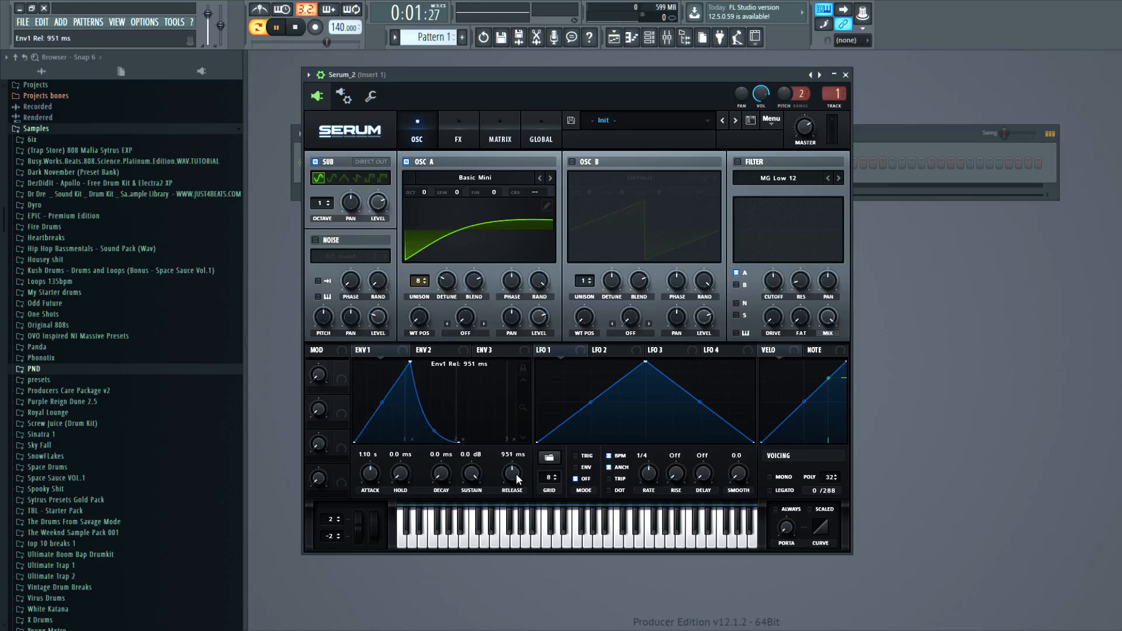
scroll(514, 473, up, 3)
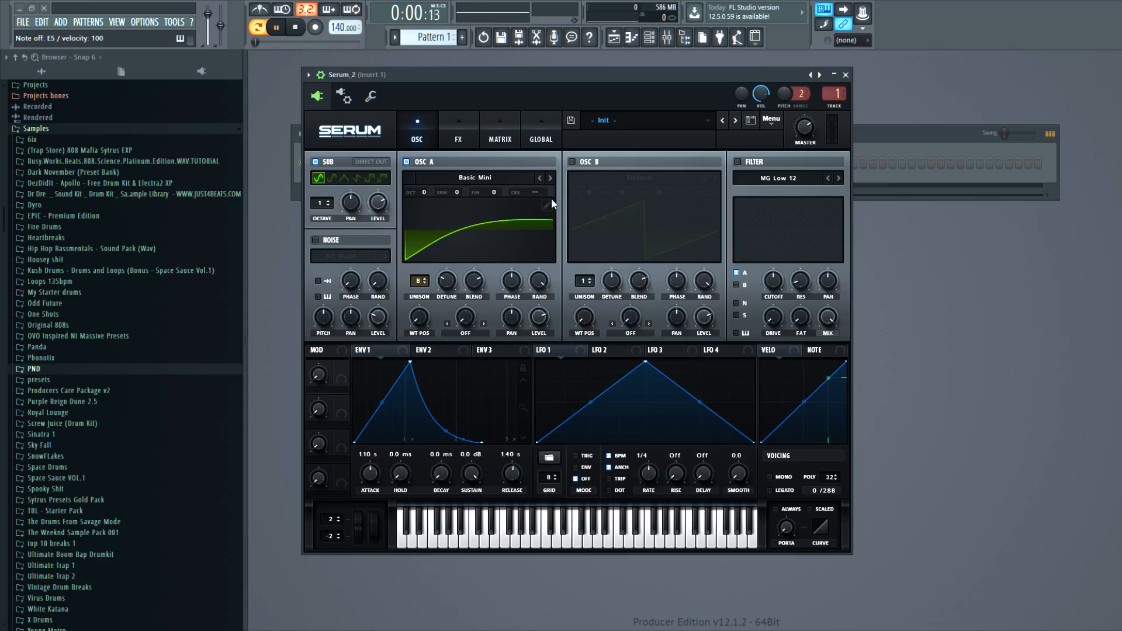
- Enable the noise oscillator with the ARP pink sample and set its level to 29%
click(315, 241)
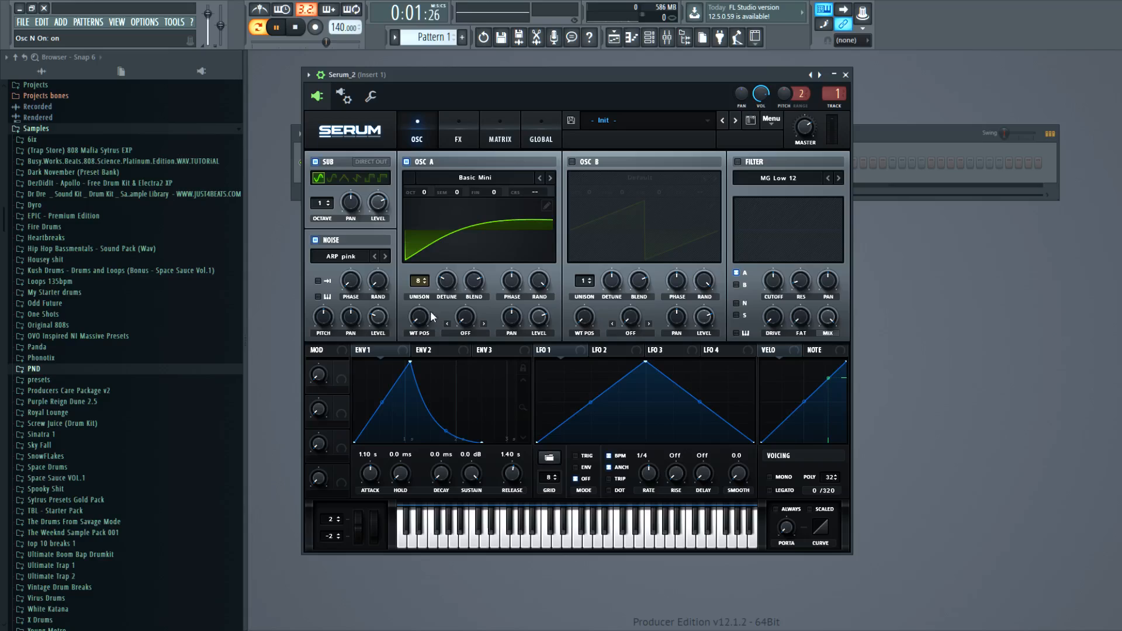
drag(378, 318, 374, 334)
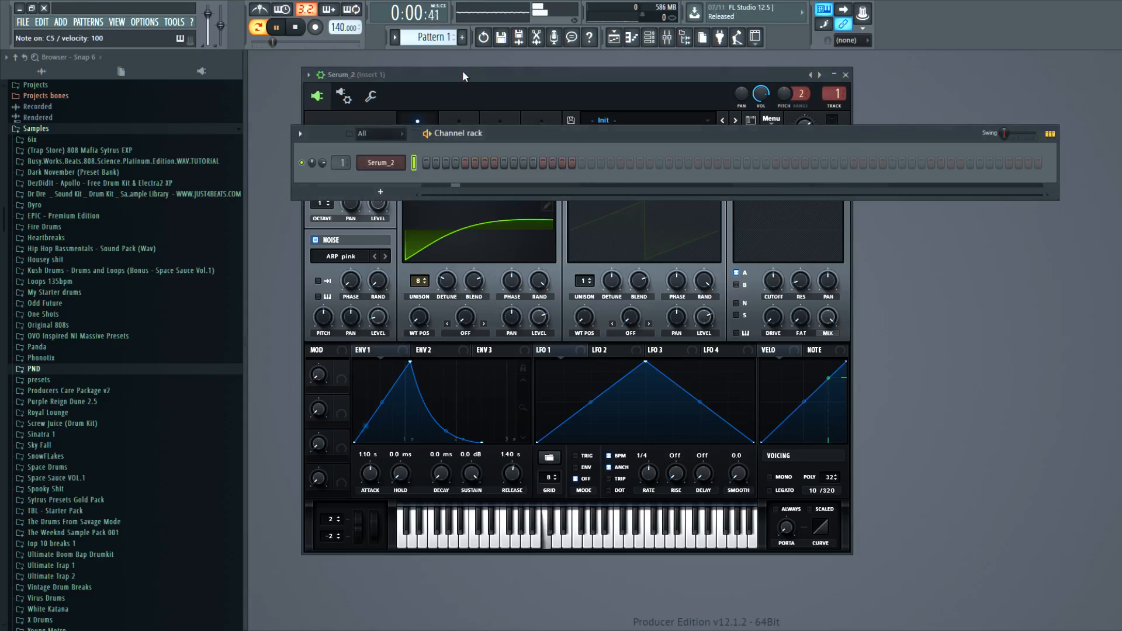
drag(380, 321, 384, 313)
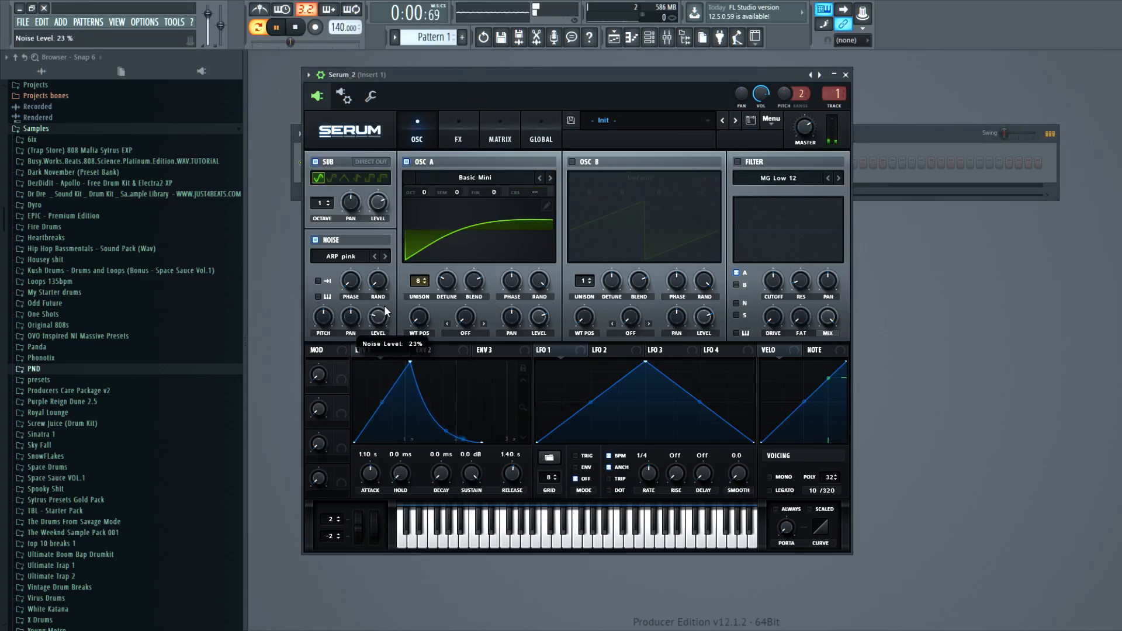
key(F6)
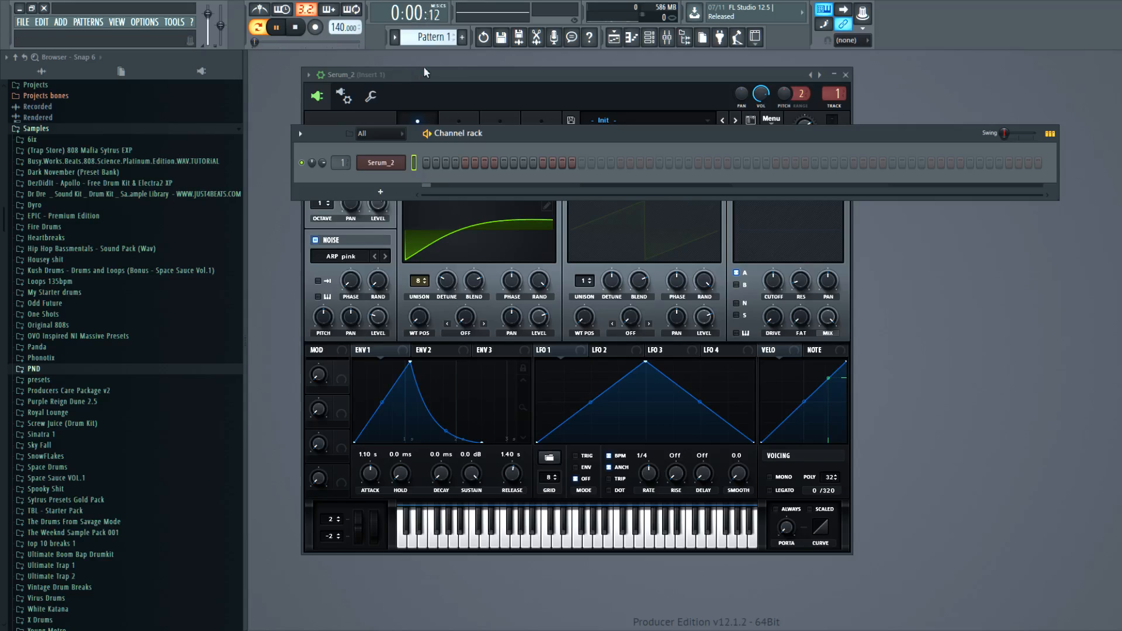
click(455, 76)
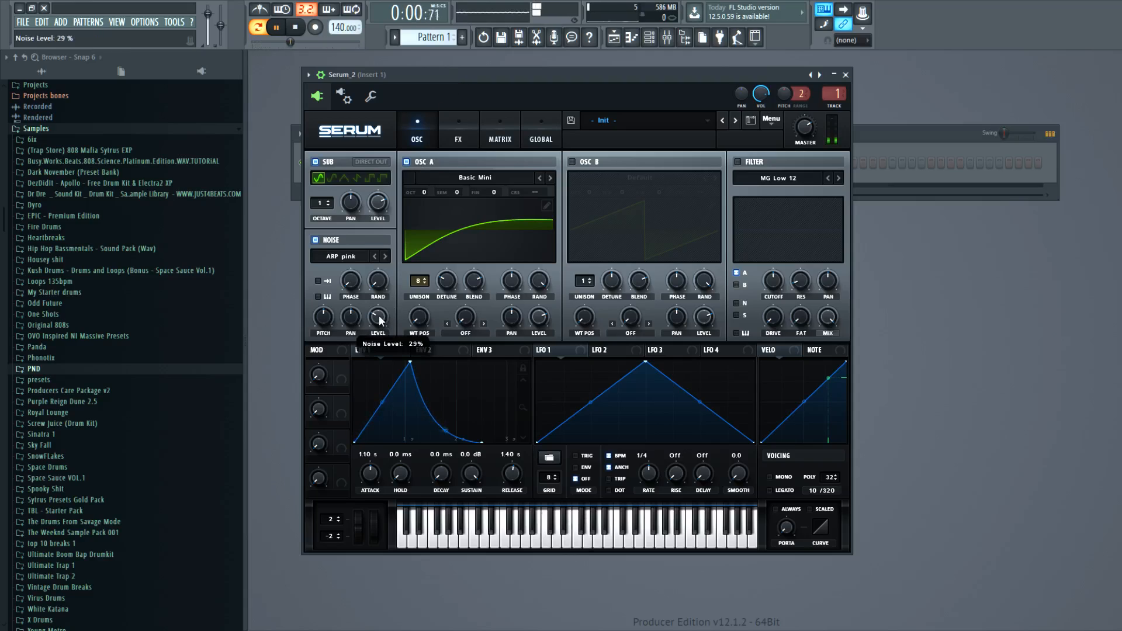
- Enable oscillator B with the Basic Mini wavetable and set its wavetable position to 3
click(571, 162)
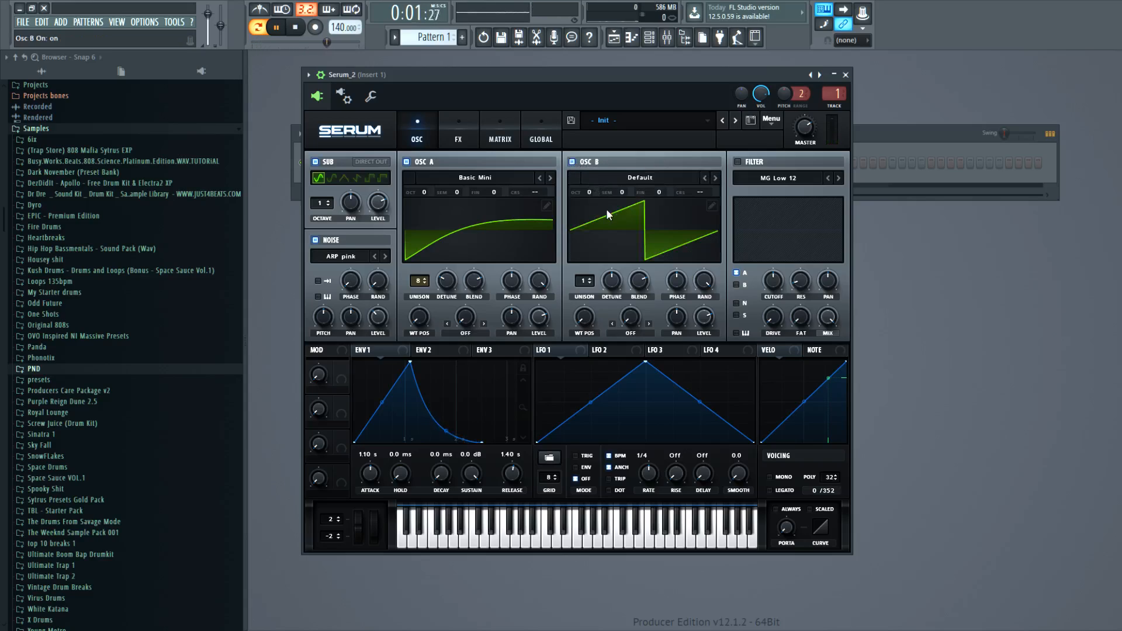
click(682, 236)
drag(573, 318, 579, 366)
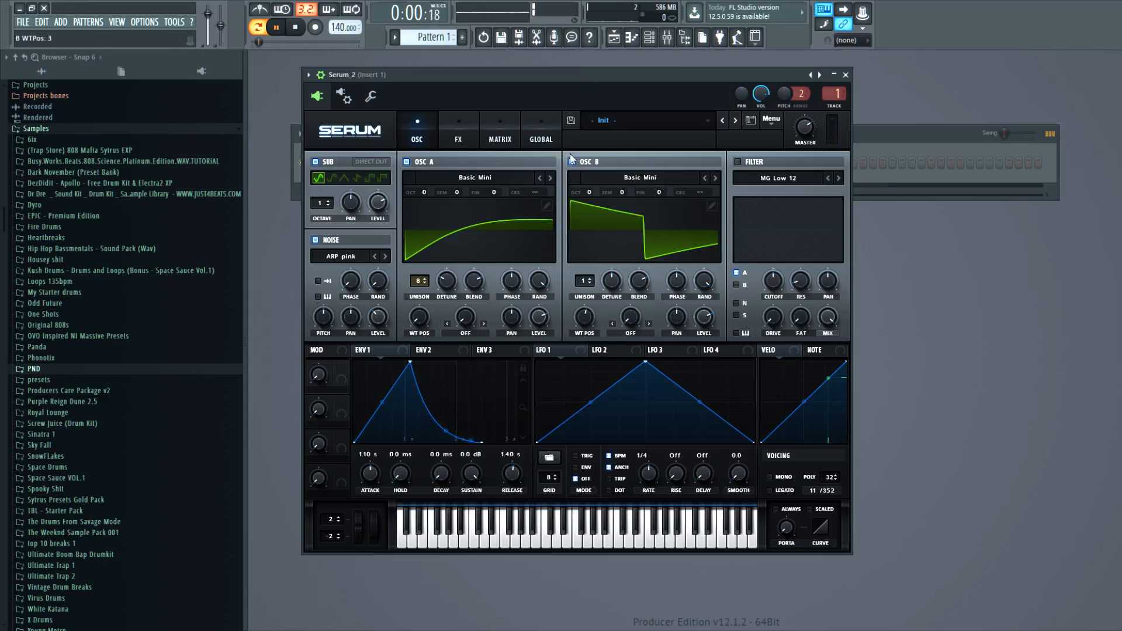
- Audition oscillator B with oscillator A and the sub switched off, comparing wavetable positions 4 and 3, and switch both back on
click(406, 162)
click(315, 161)
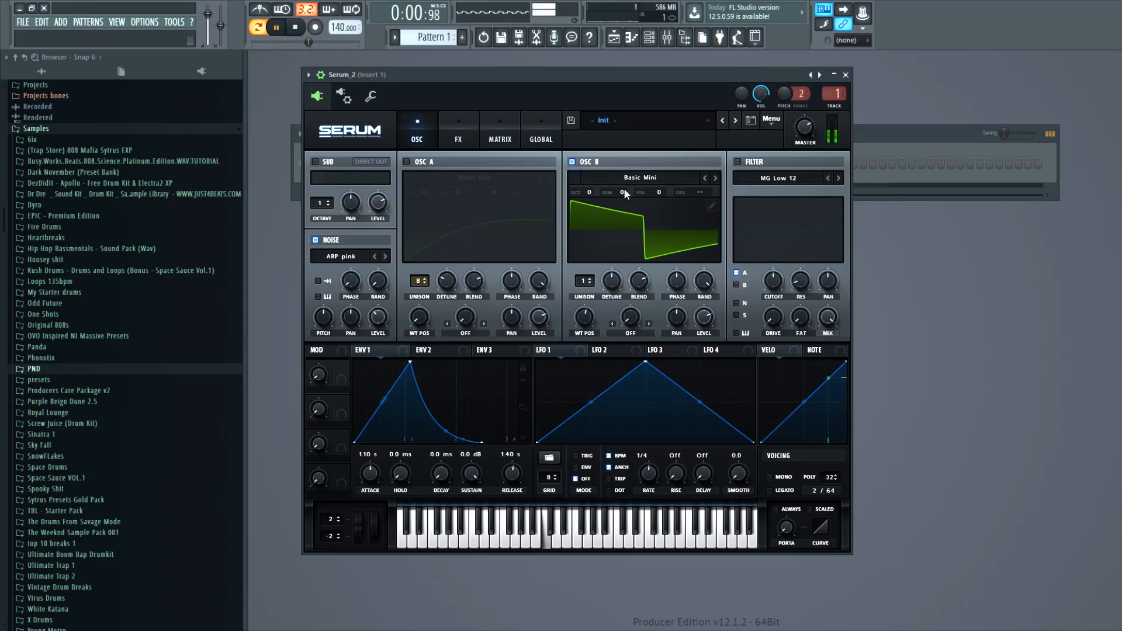
mouse_move(581, 325)
scroll(581, 326, down, 2)
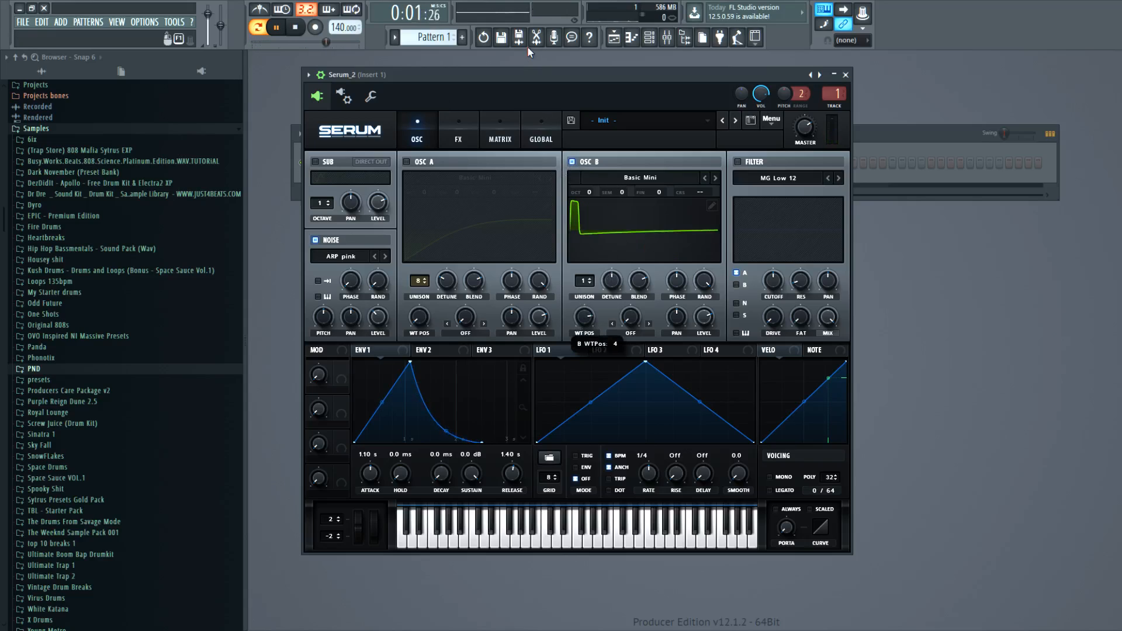
drag(509, 71, 507, 82)
scroll(584, 327, up, 2)
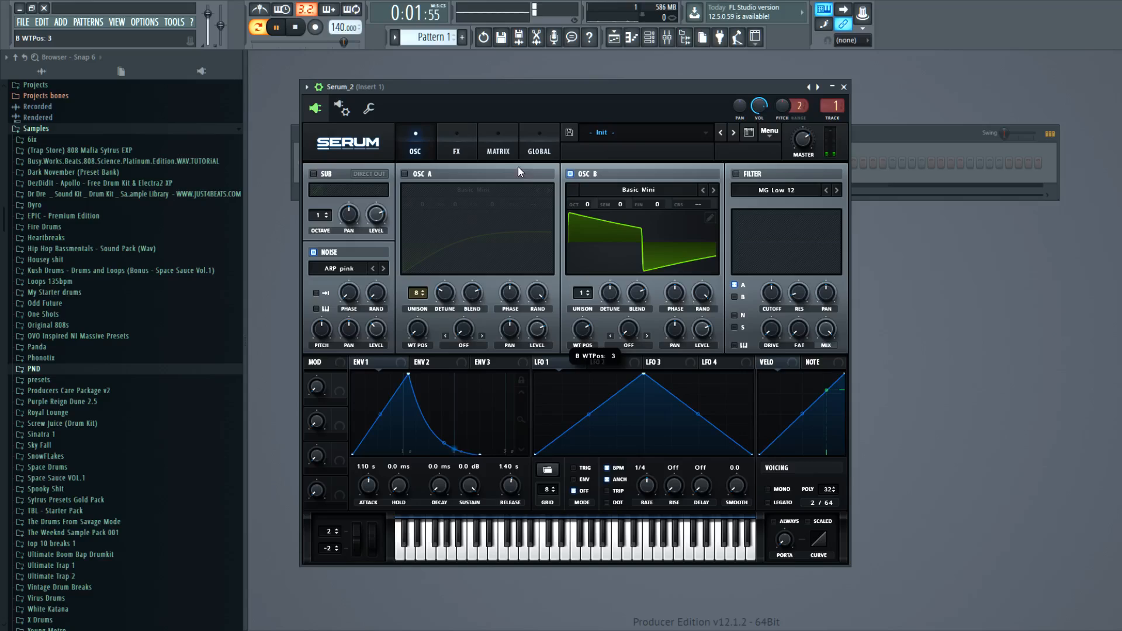
click(405, 174)
click(315, 174)
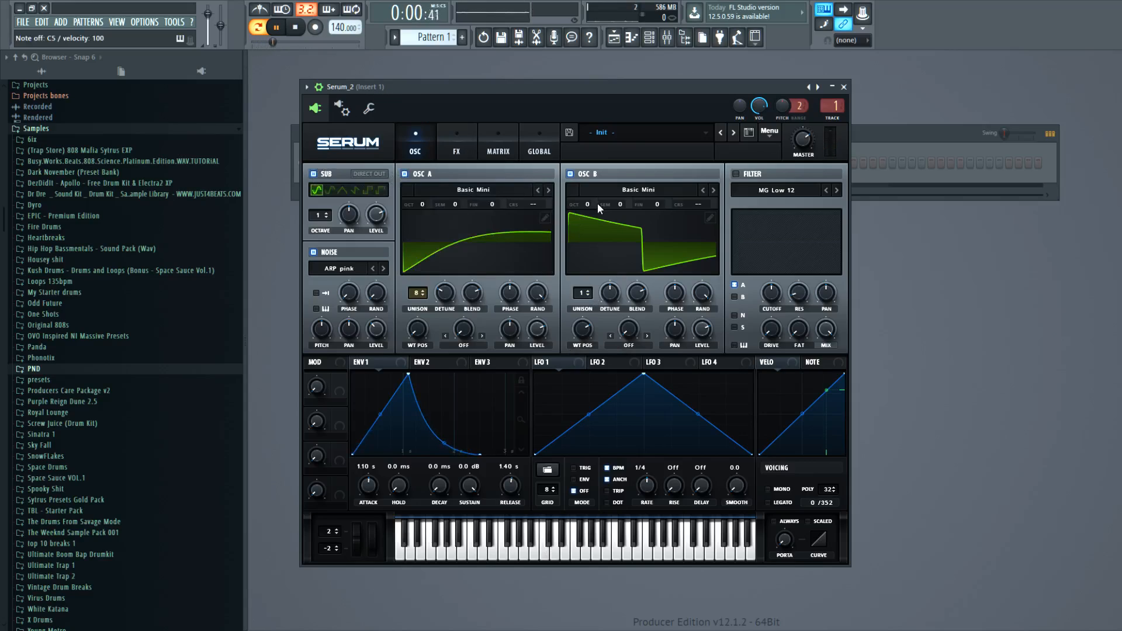
- Tune oscillator B up by 7 semitones
drag(621, 204, 620, 193)
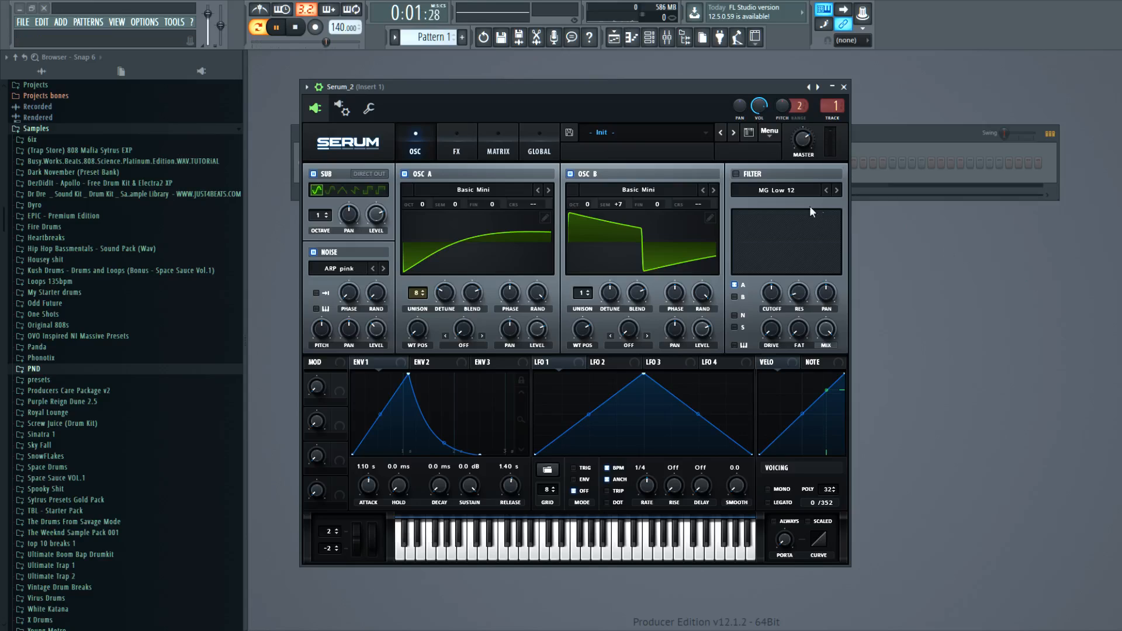
- Enable the filter, choose the MG Low 24 type and lower its cutoff
click(741, 175)
click(834, 191)
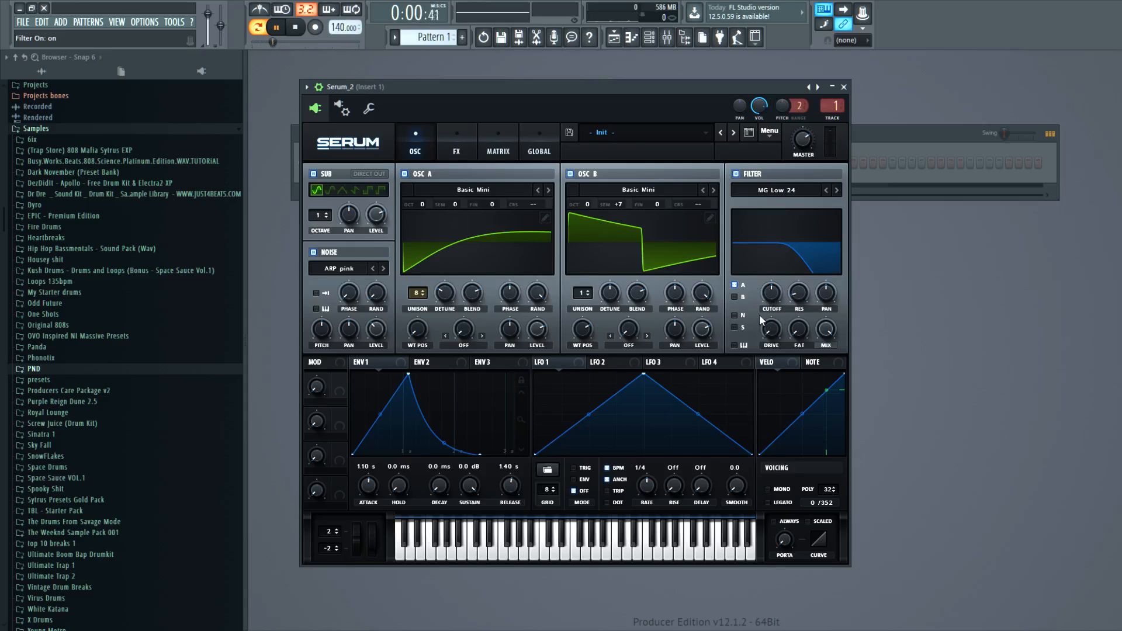
scroll(771, 293, down, 10)
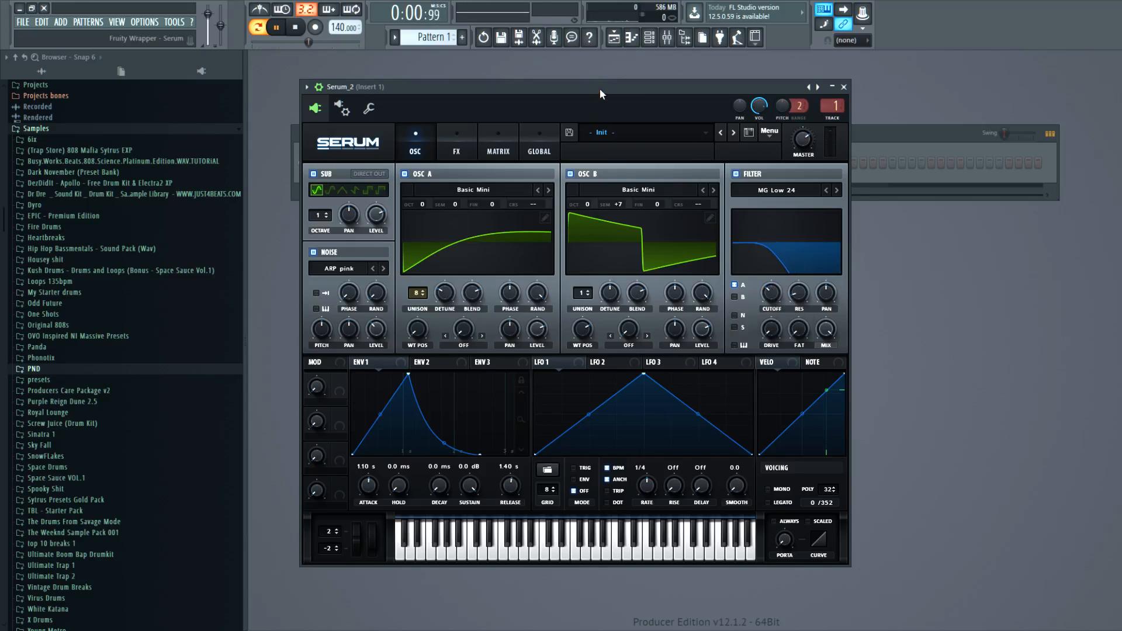
- Route oscillators A and B, the noise and the sub through the filter
click(735, 285)
click(735, 297)
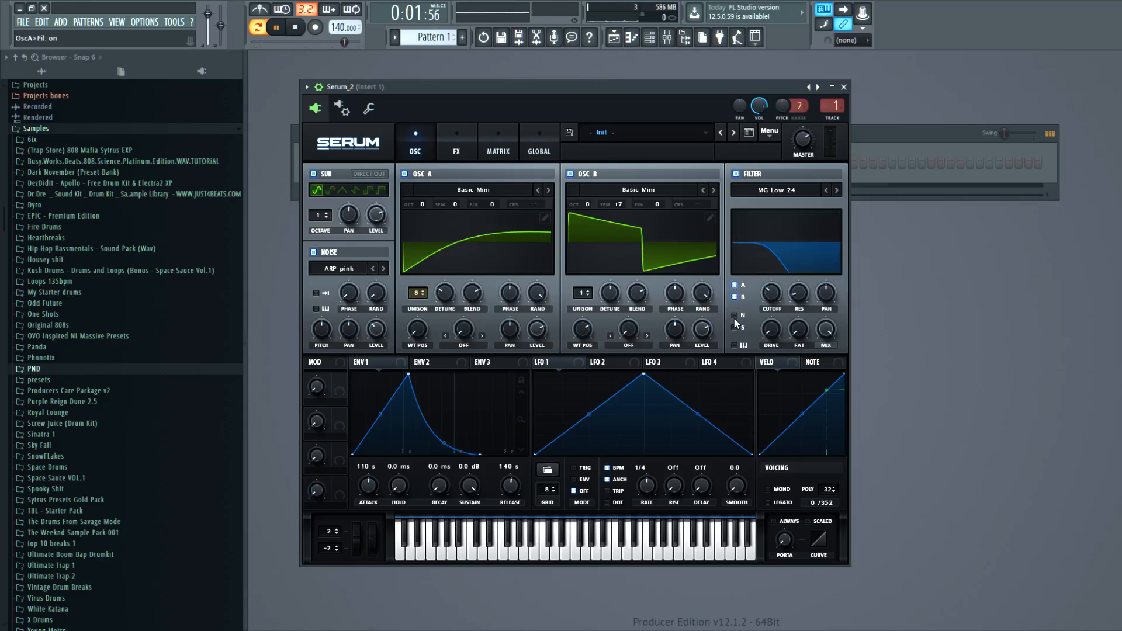
key(F6)
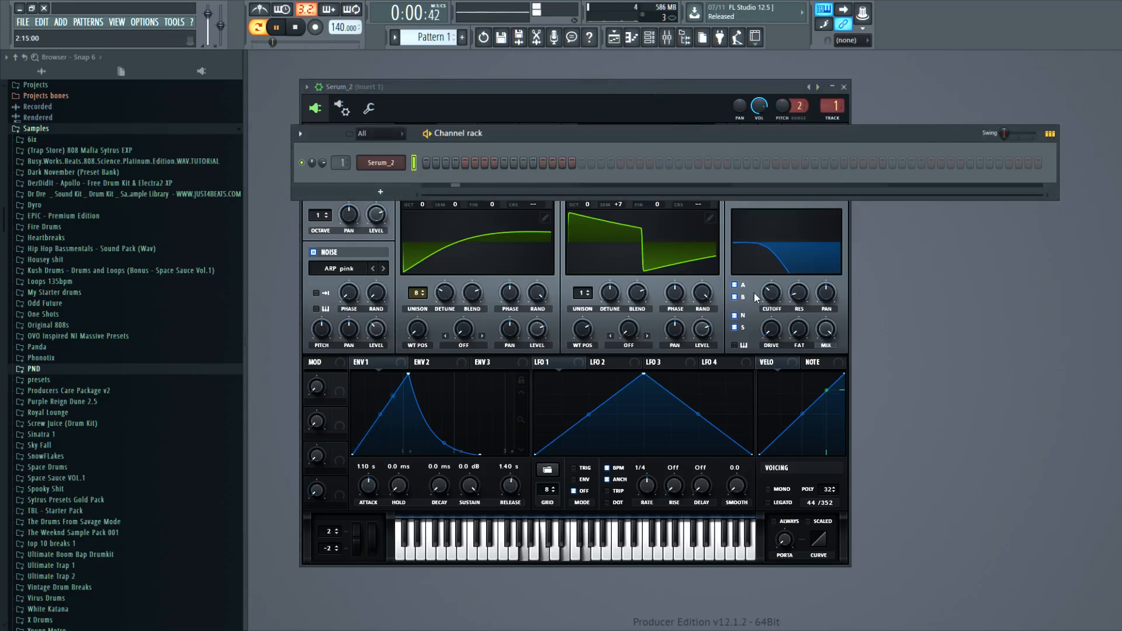
- Raise the filter's cutoff slightly and increase its drive
drag(774, 311, 774, 305)
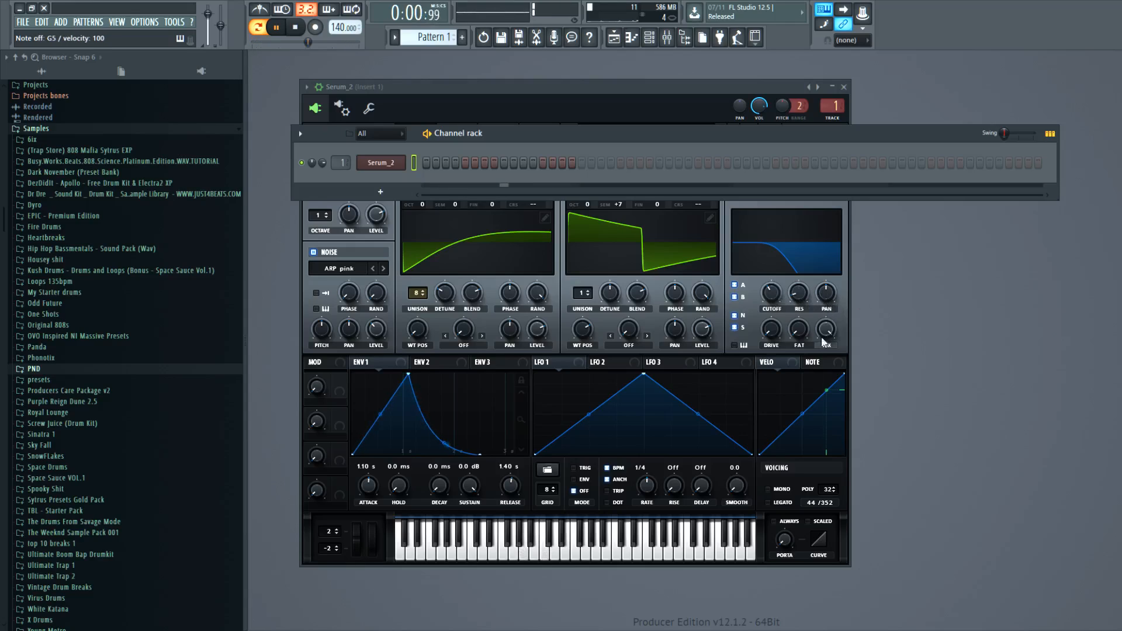
drag(782, 342, 777, 332)
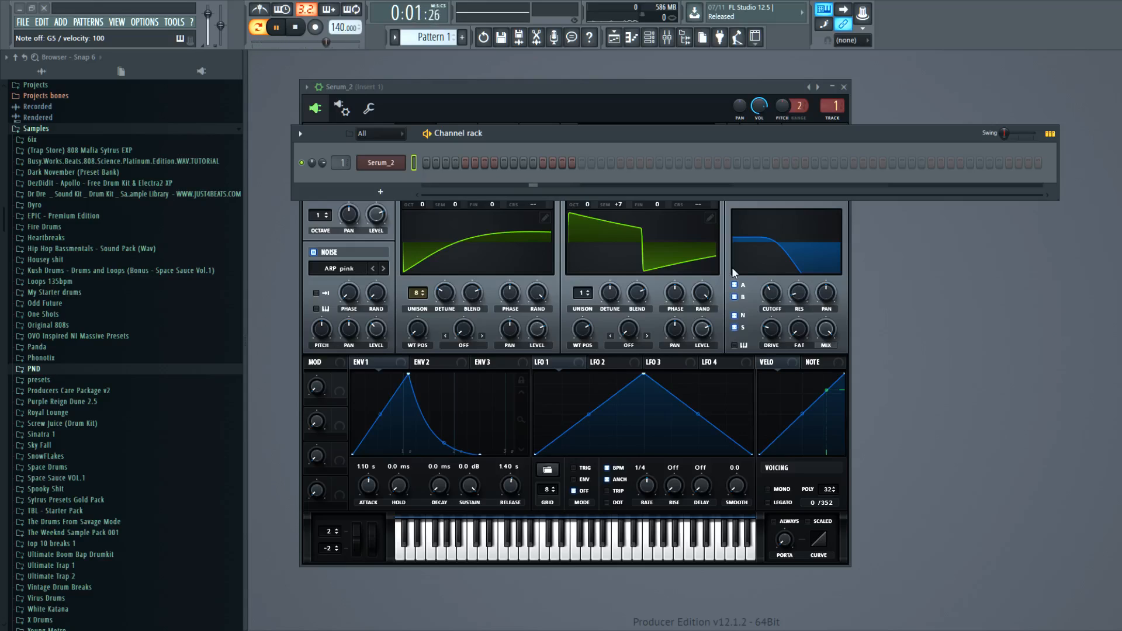
click(728, 89)
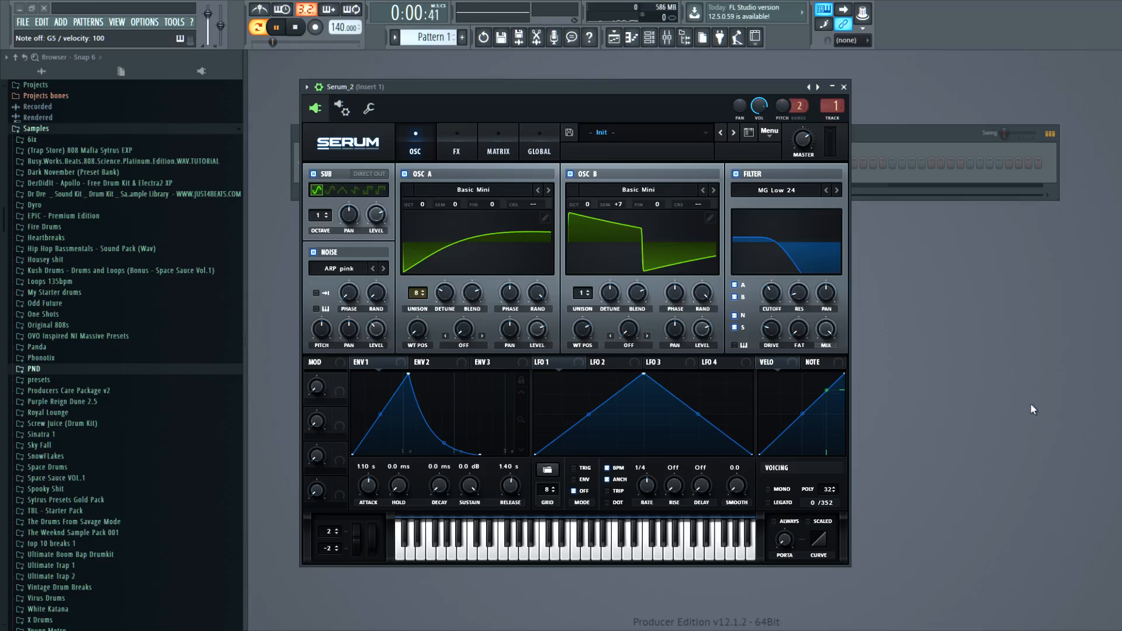
- Fine-tune the filter by ear, sweeping the cutoff down to 103 Hz and settling it at 226 Hz
mouse_move(771, 341)
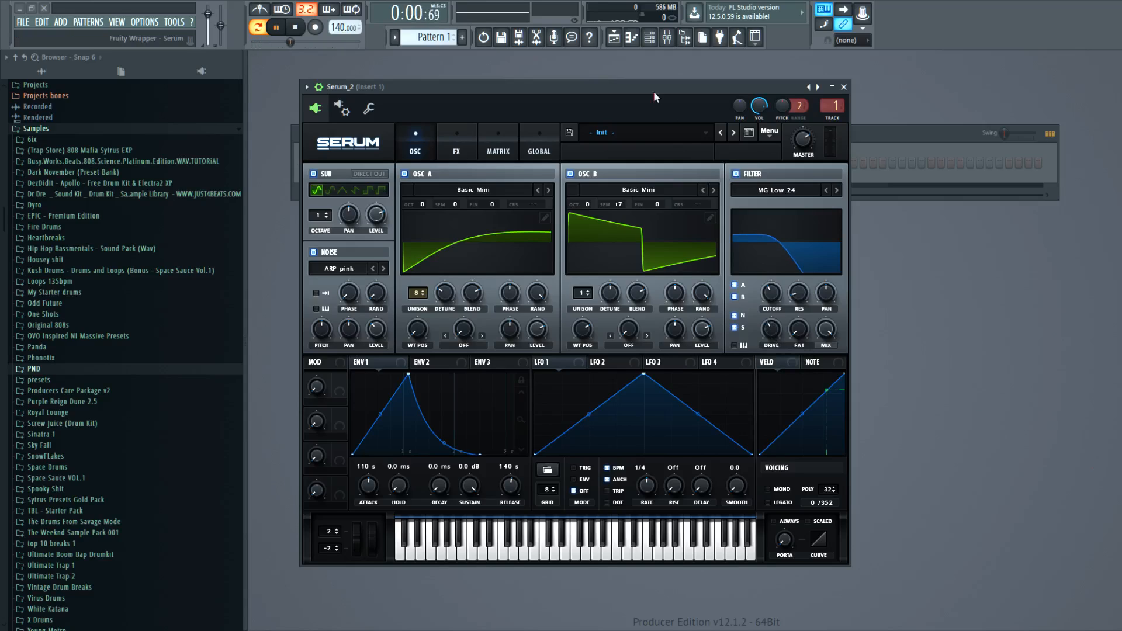
scroll(807, 295, up, 2)
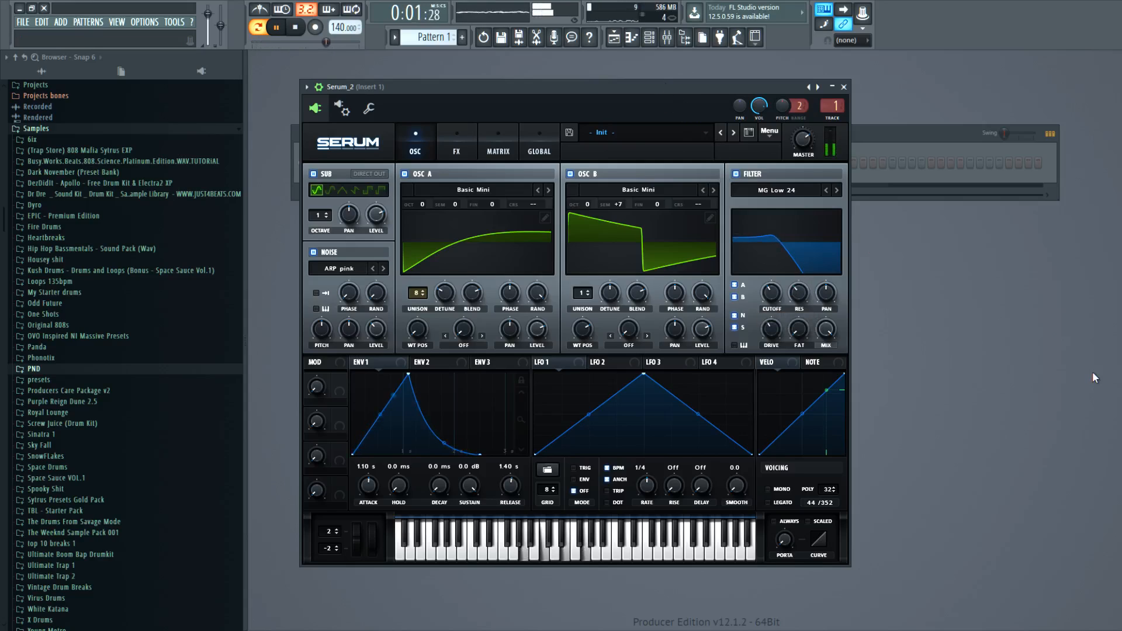
scroll(767, 304, down, 2)
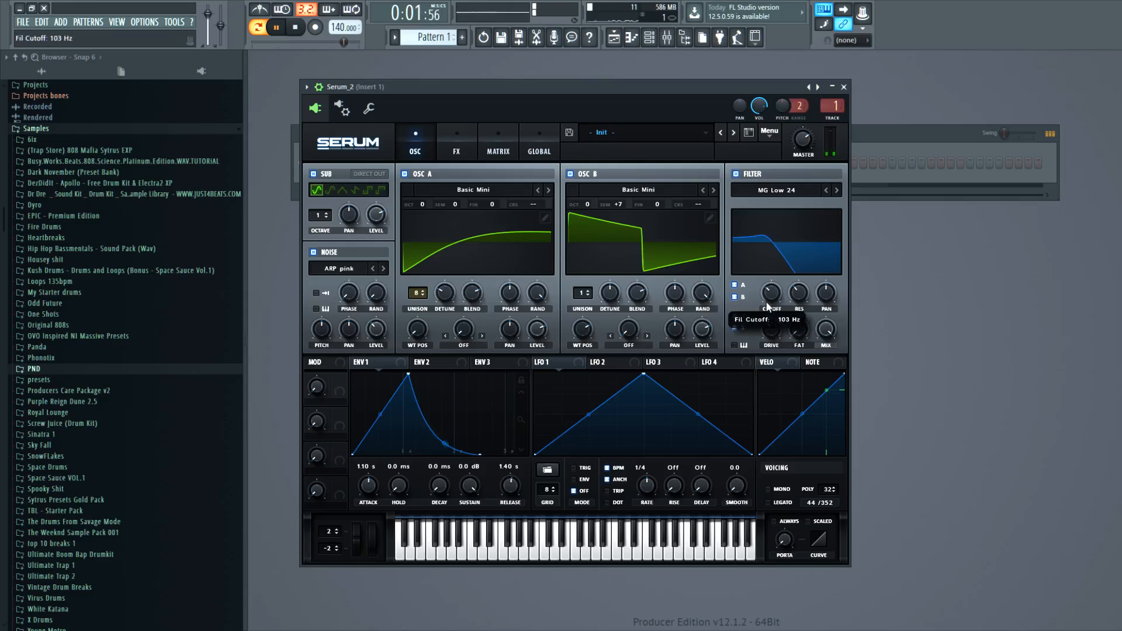
scroll(770, 298, up, 2)
scroll(768, 293, up, 2)
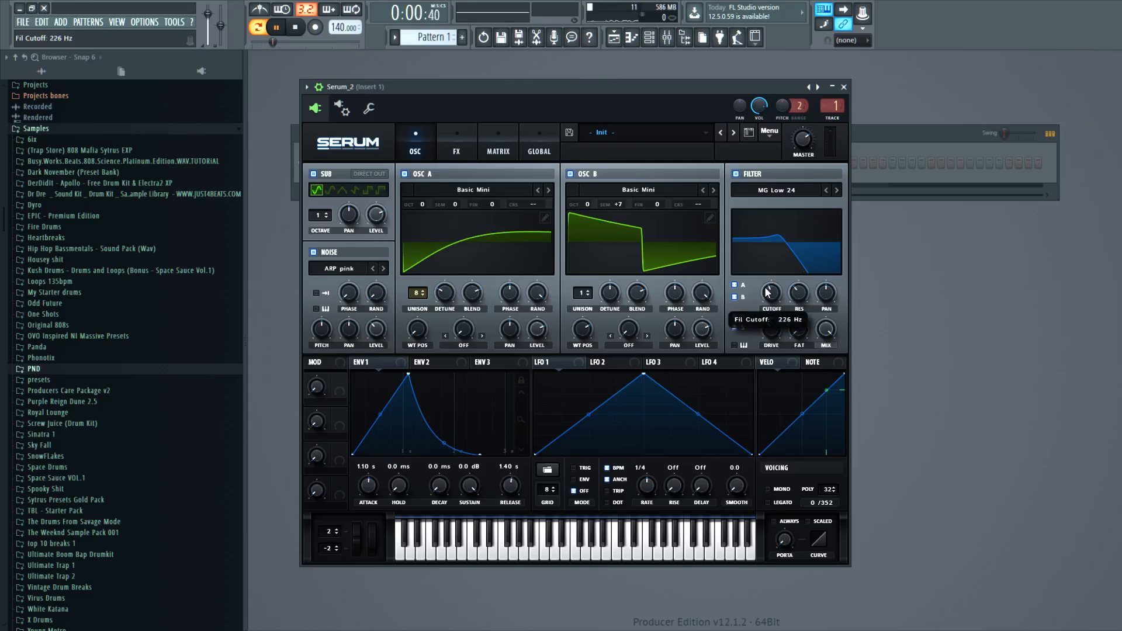
- Close the Serum window and open the piano roll of the Serum_2 channel
scroll(778, 298, down, 1)
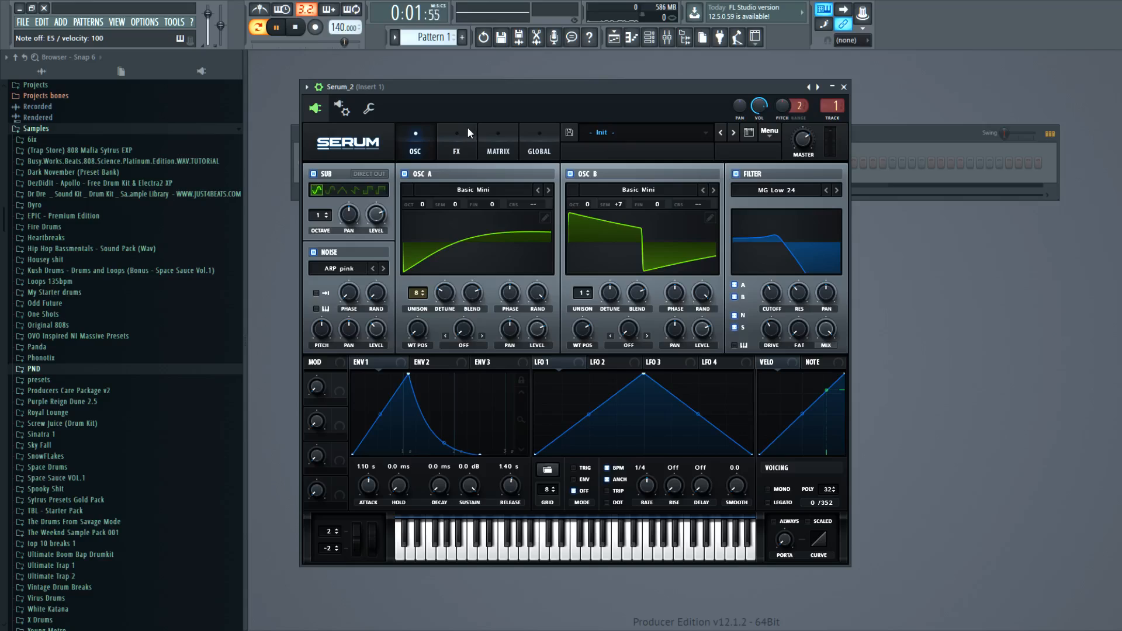
click(457, 138)
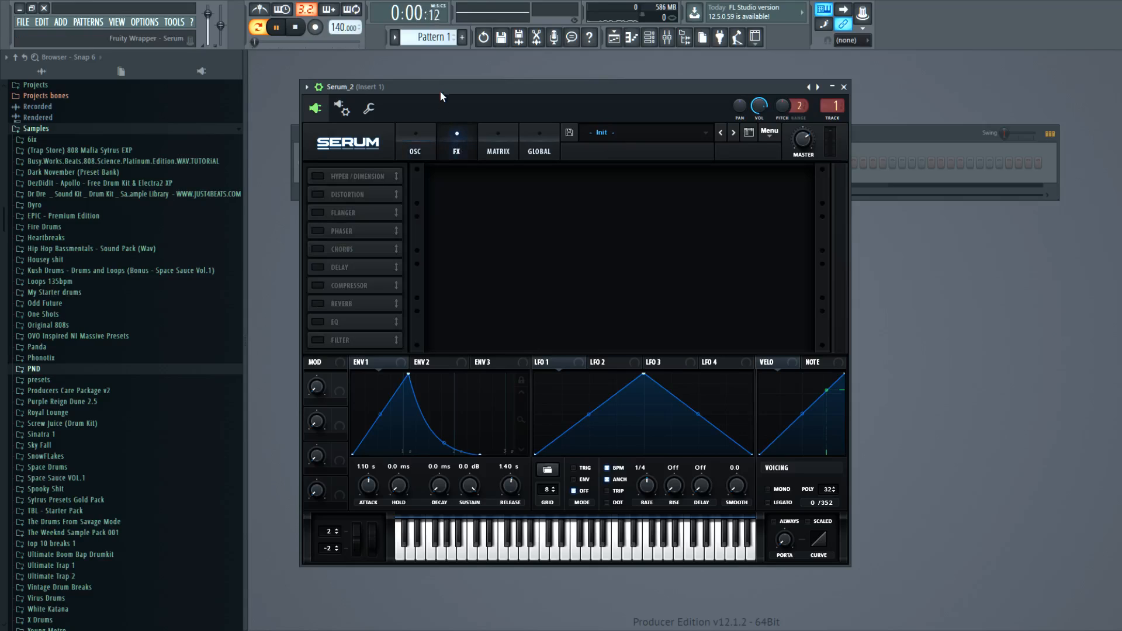
click(845, 87)
right_click(398, 163)
click(422, 167)
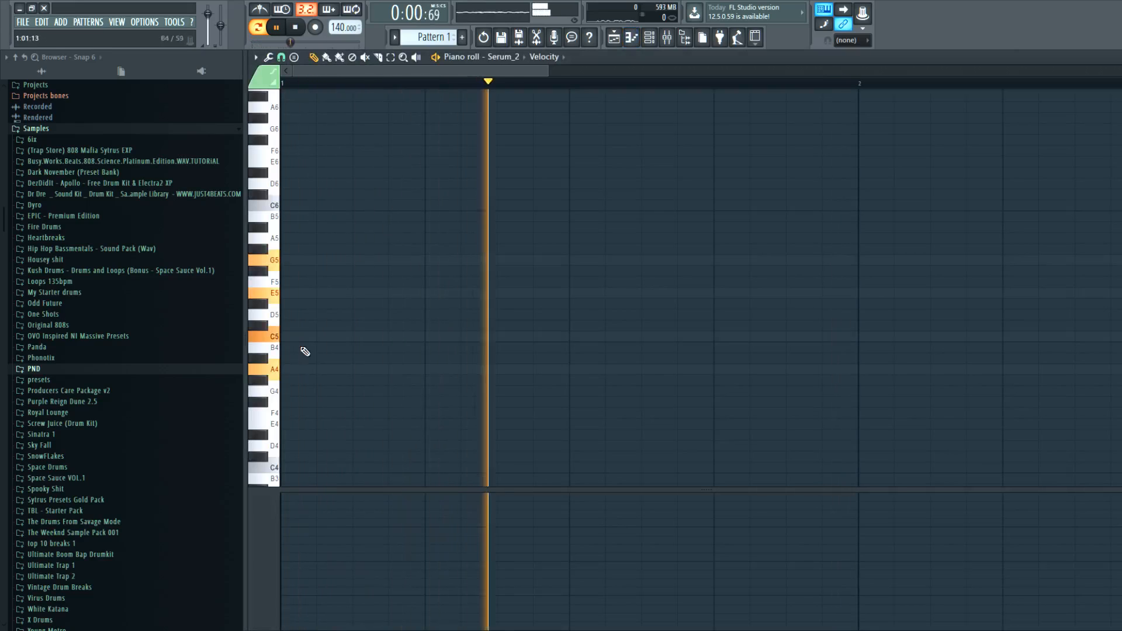
- Build a chord of A4, C5, E5 and G5 filling bar 1, and stop playback
click(295, 369)
click(293, 336)
click(293, 293)
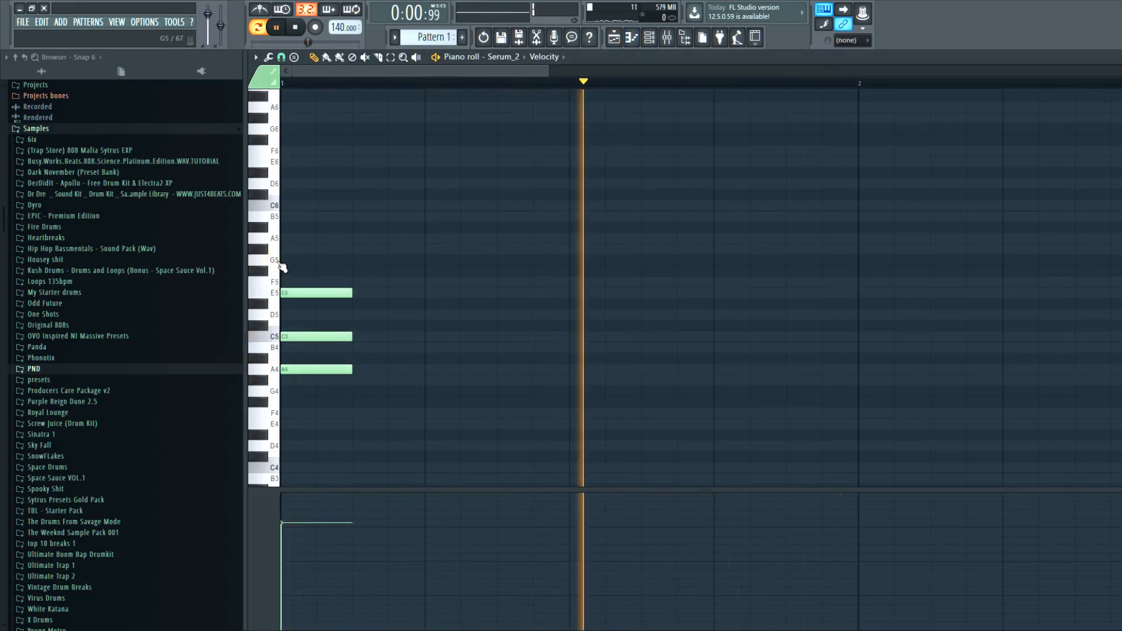
click(295, 260)
scroll(369, 408, down, 2)
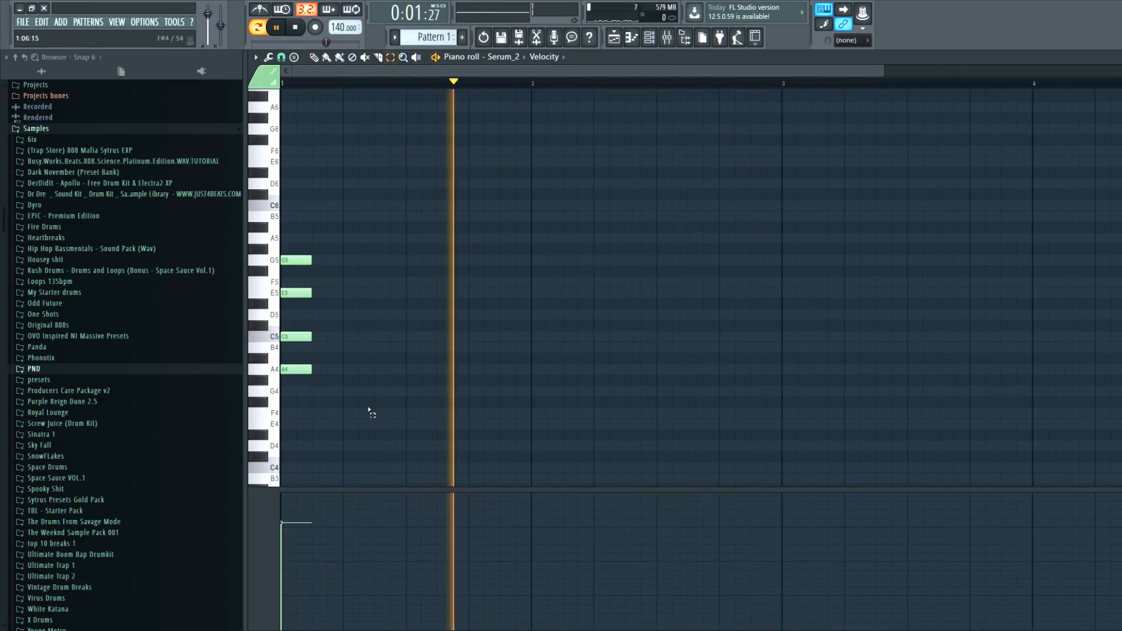
key(ctrl+a)
drag(311, 292, 532, 291)
scroll(532, 292, down, 1)
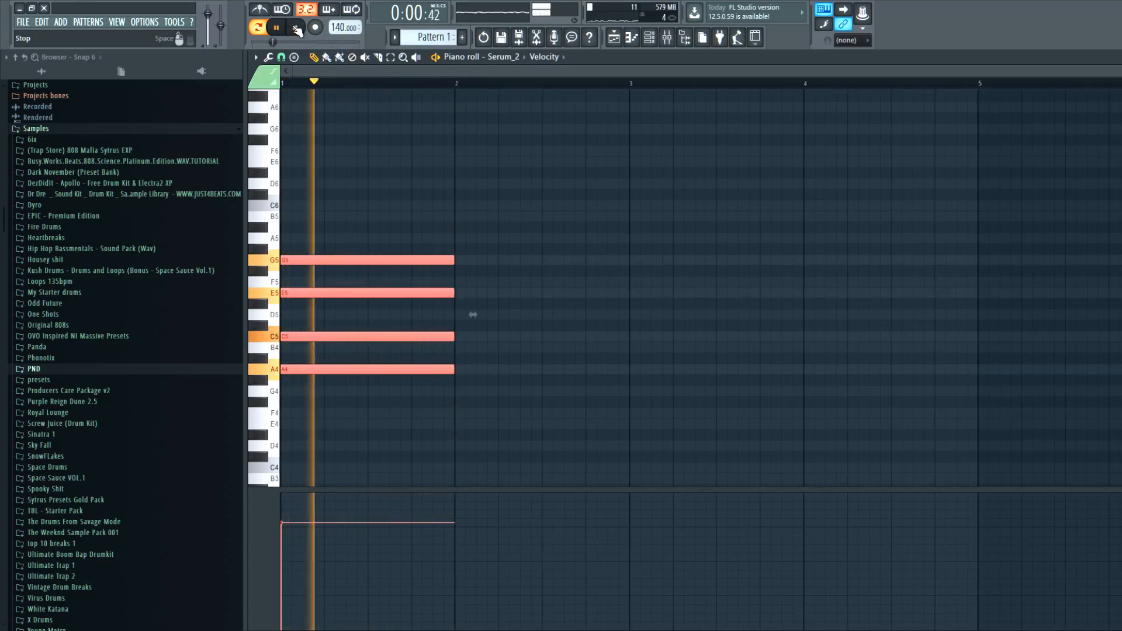
key(space)
click(459, 336)
click(455, 292)
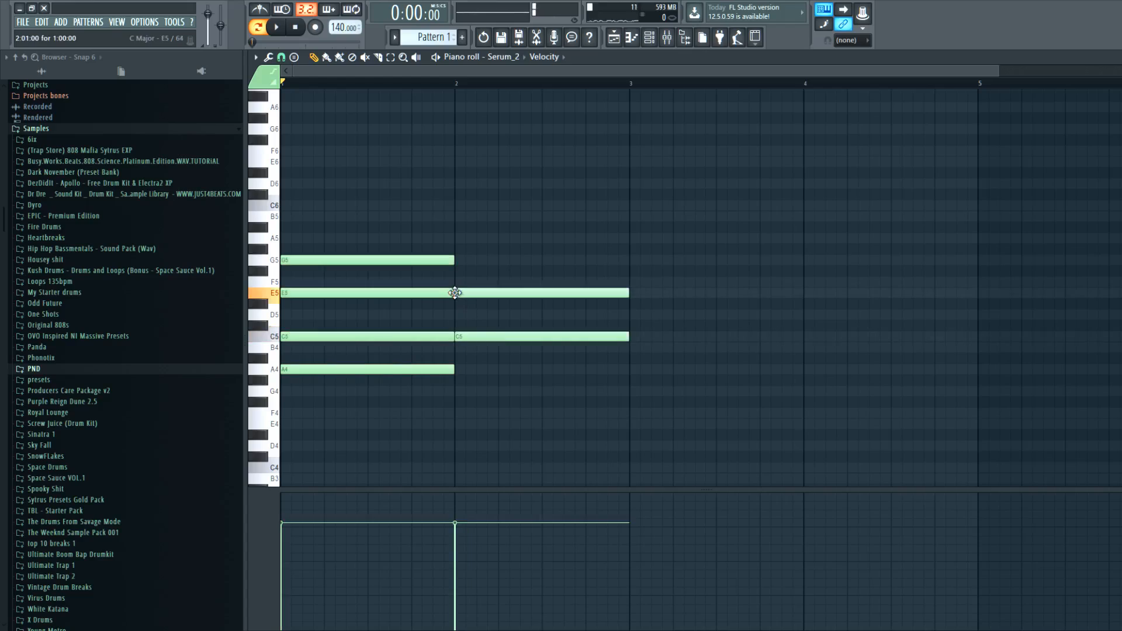
click(456, 260)
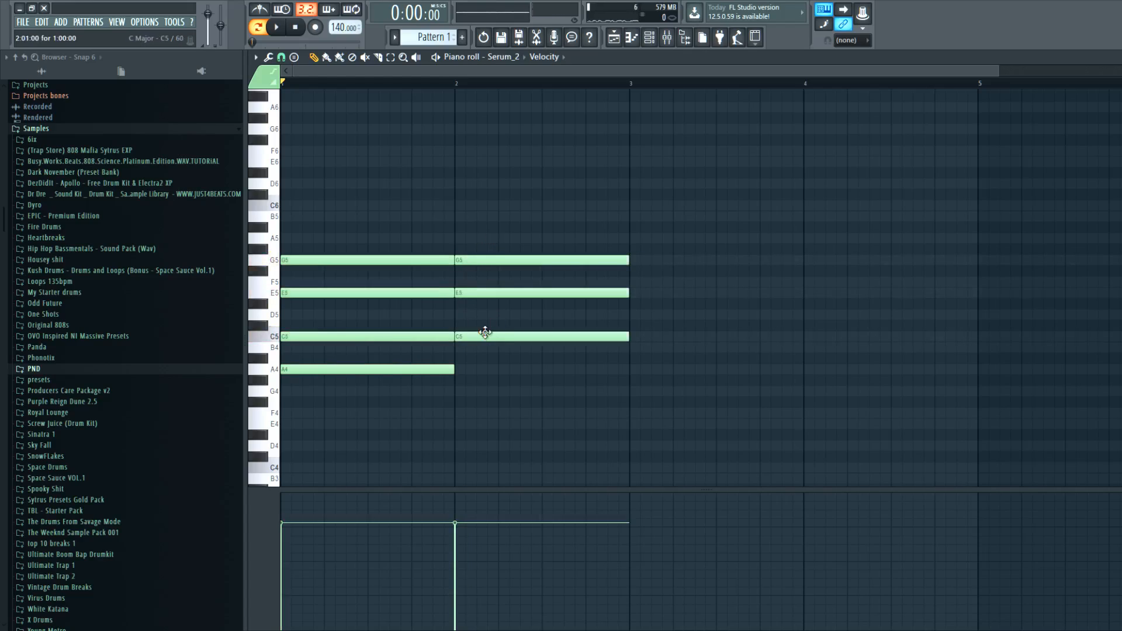
key(ctrl+alt+z)
key(ctrl+alt+z)
key(ctrl+alt+z)
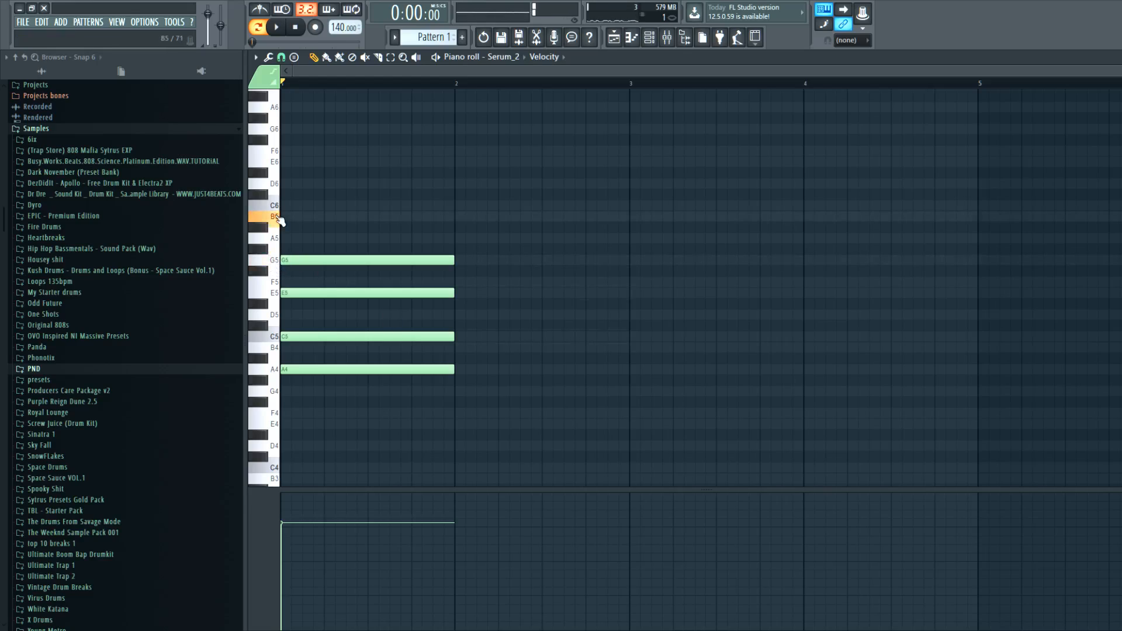
- Add a one-bar chord of C6, A5, F5 and D5 in bar 2
click(456, 205)
drag(456, 217, 458, 285)
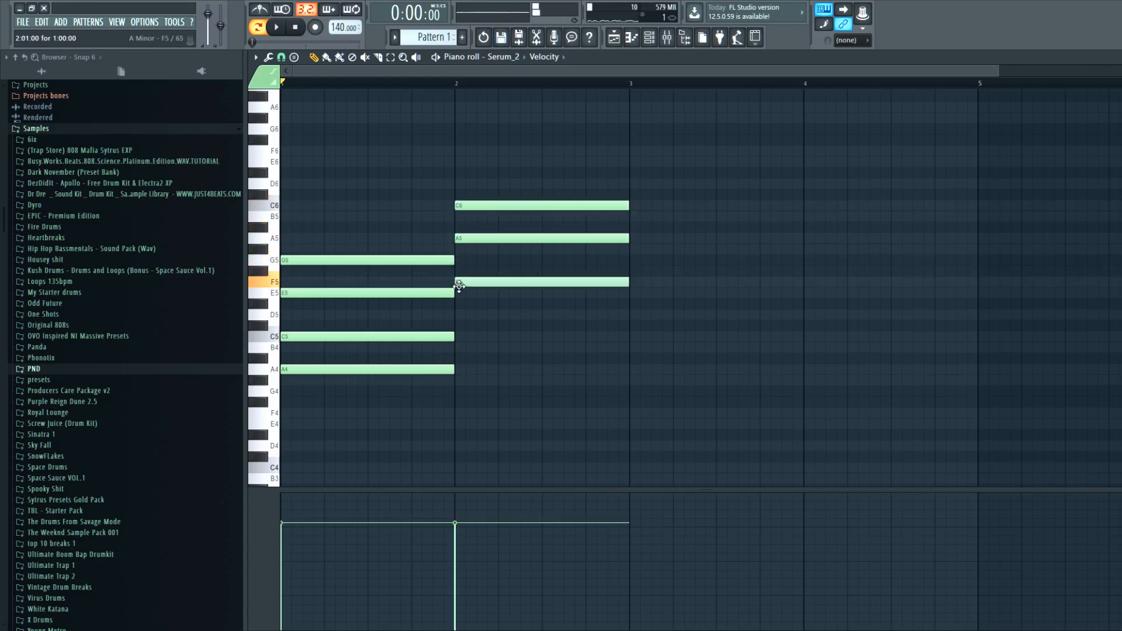
click(457, 316)
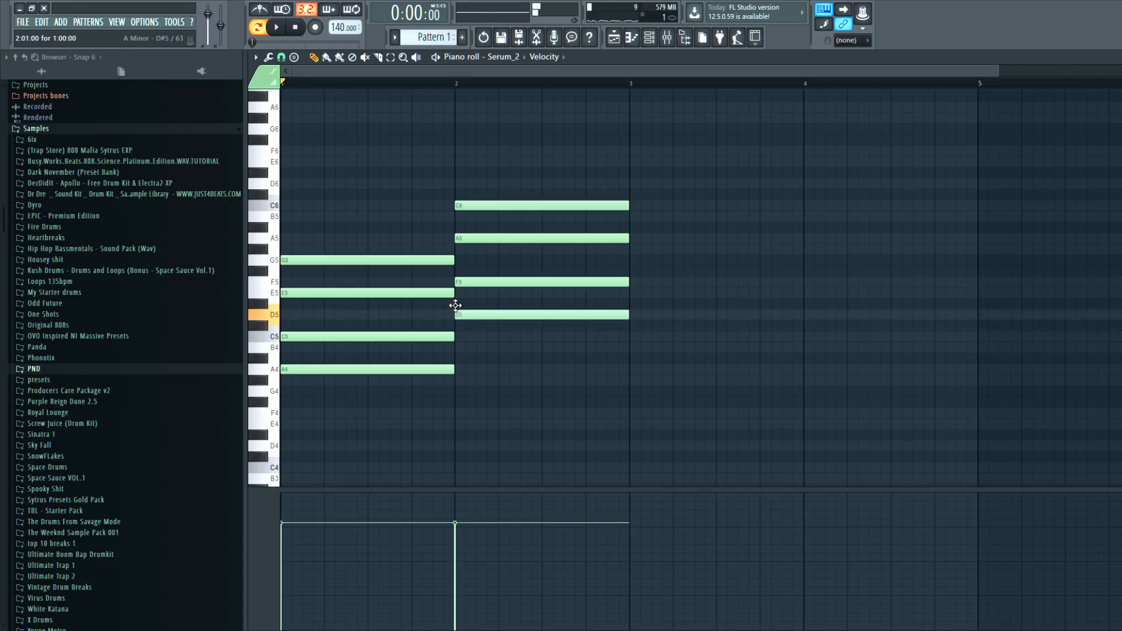
- Play back the two chords and audition single keys to find notes for the third chord
click(276, 30)
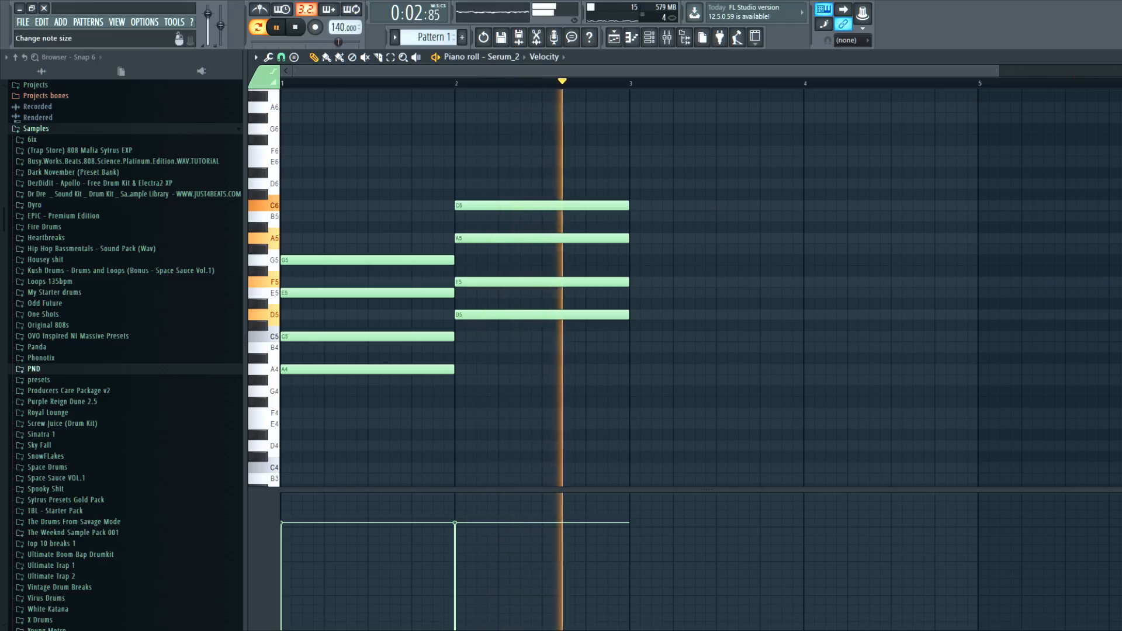
key(space)
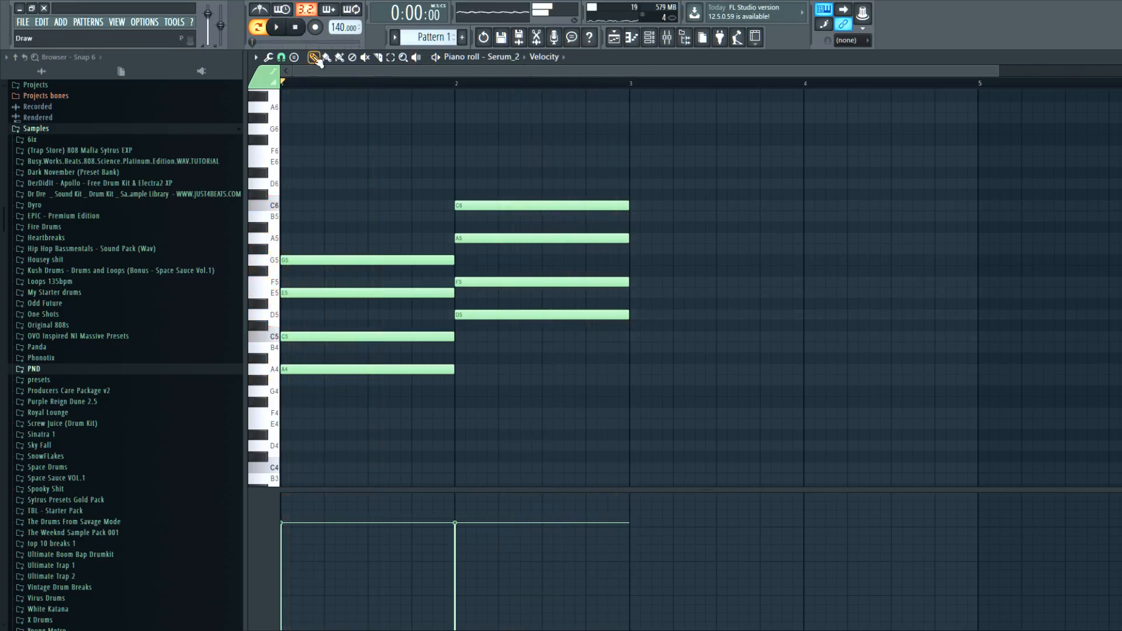
click(276, 261)
click(279, 206)
click(277, 375)
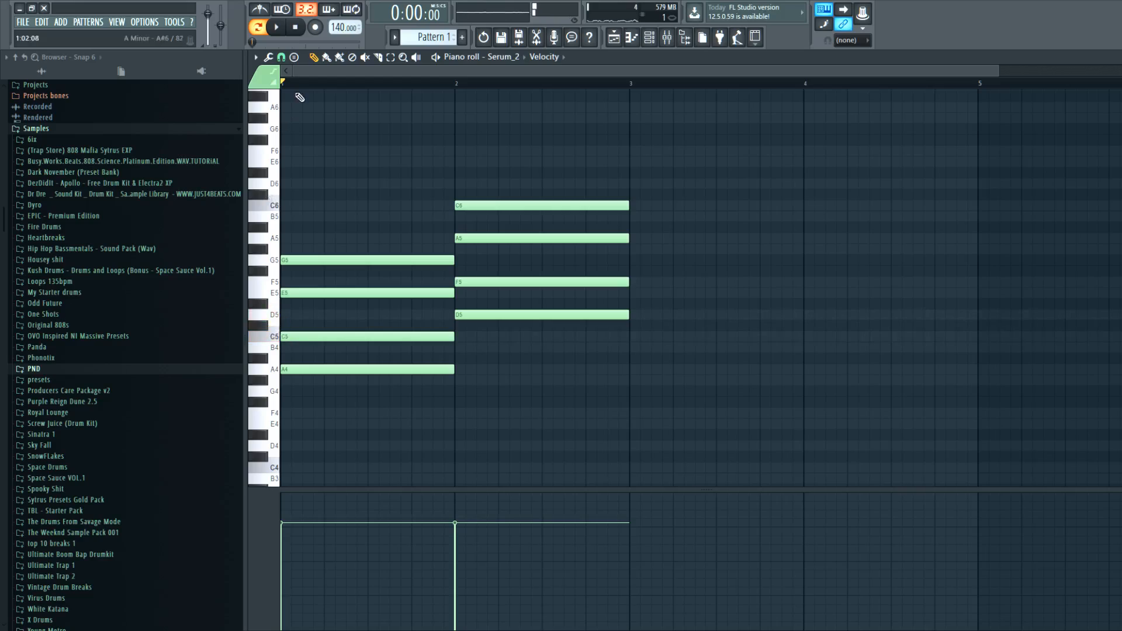
click(276, 27)
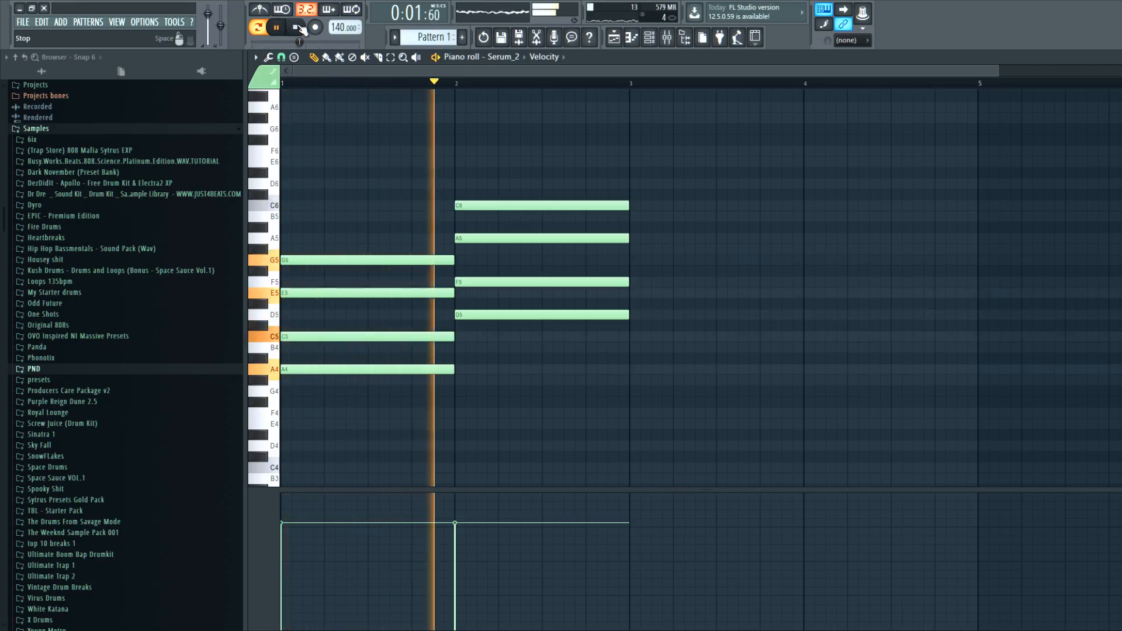
click(296, 27)
click(279, 208)
click(278, 243)
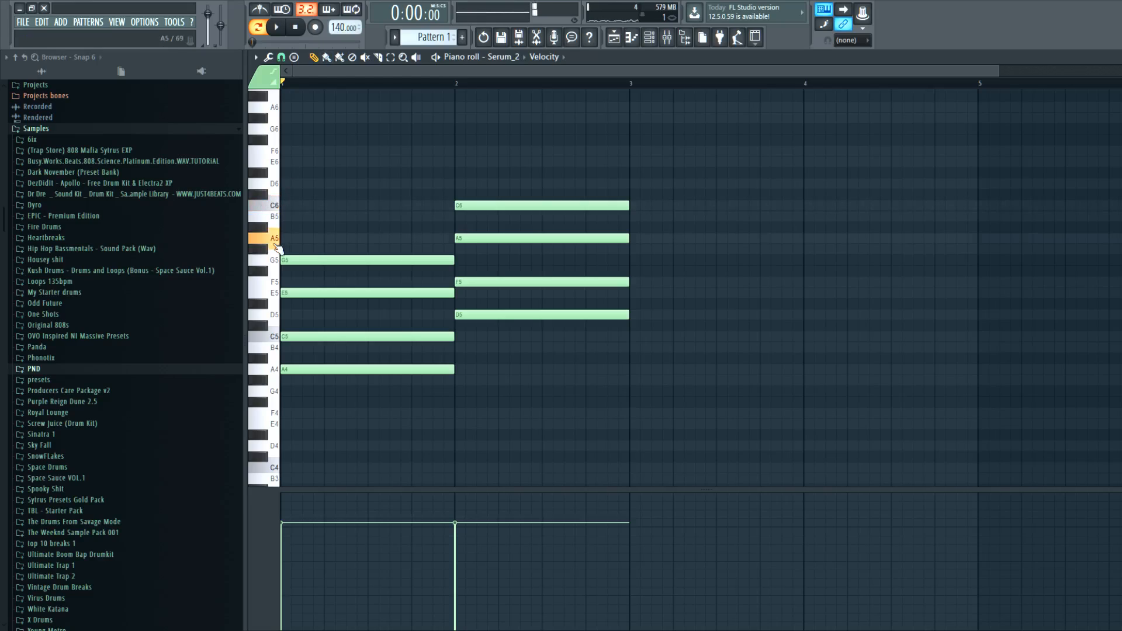
click(274, 282)
click(277, 295)
click(267, 305)
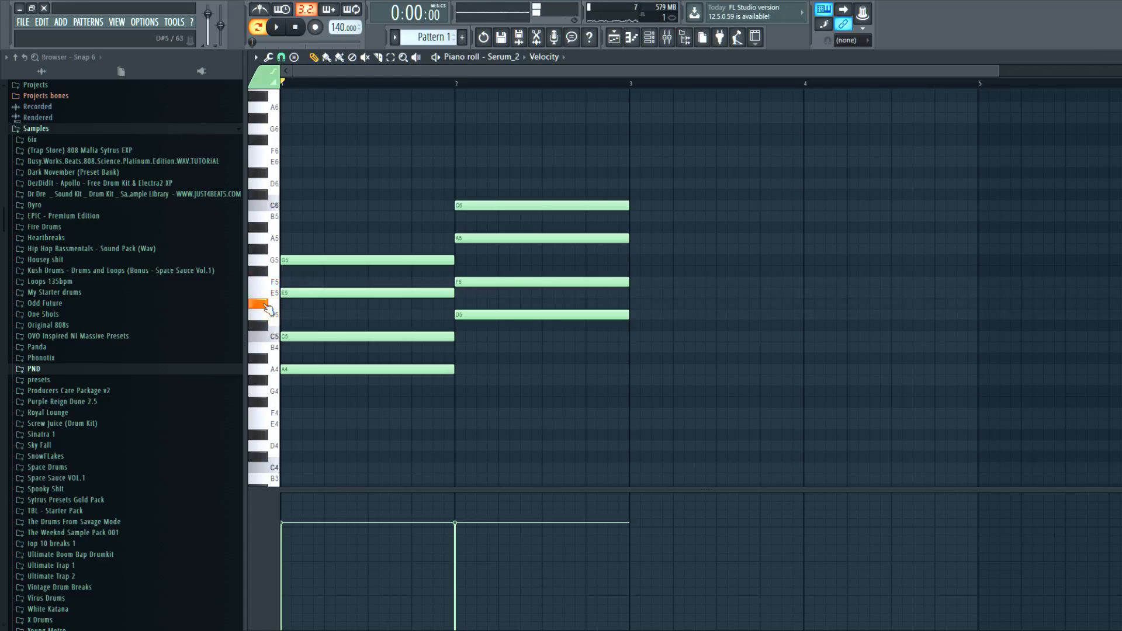
- Add a one-bar chord of E5, C5, A4 and F4 in bar 3
drag(666, 293, 634, 357)
mouse_move(643, 318)
mouse_down()
mouse_move(647, 371)
mouse_move(629, 421)
mouse_up()
click(630, 383)
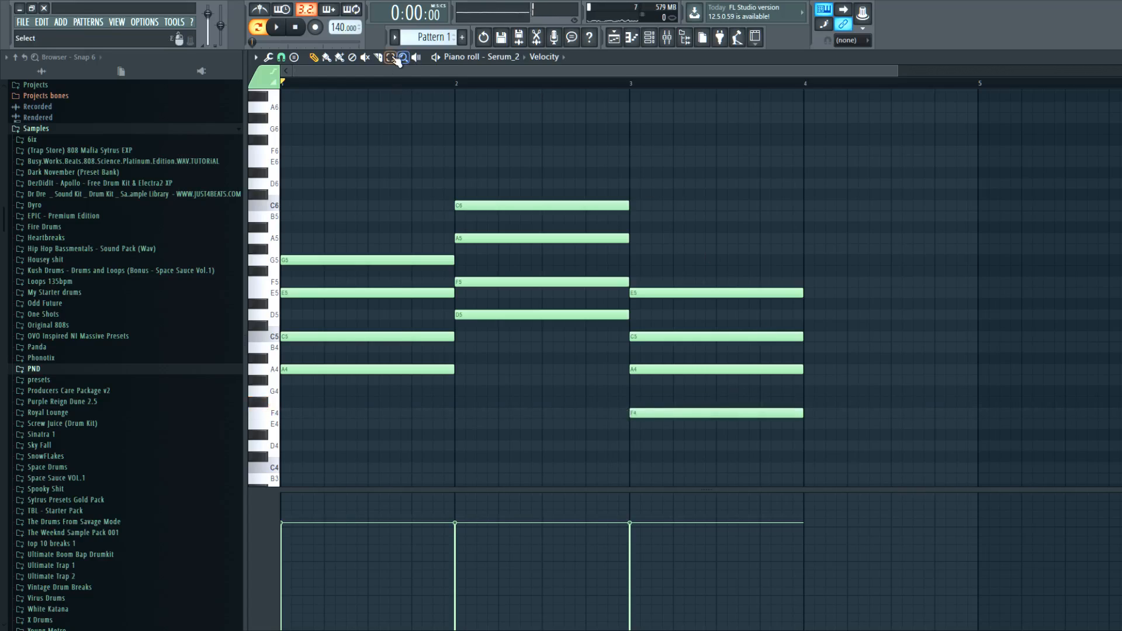
- Select the third chord's notes and lengthen them to the end of bar 4
drag(789, 450, 819, 286)
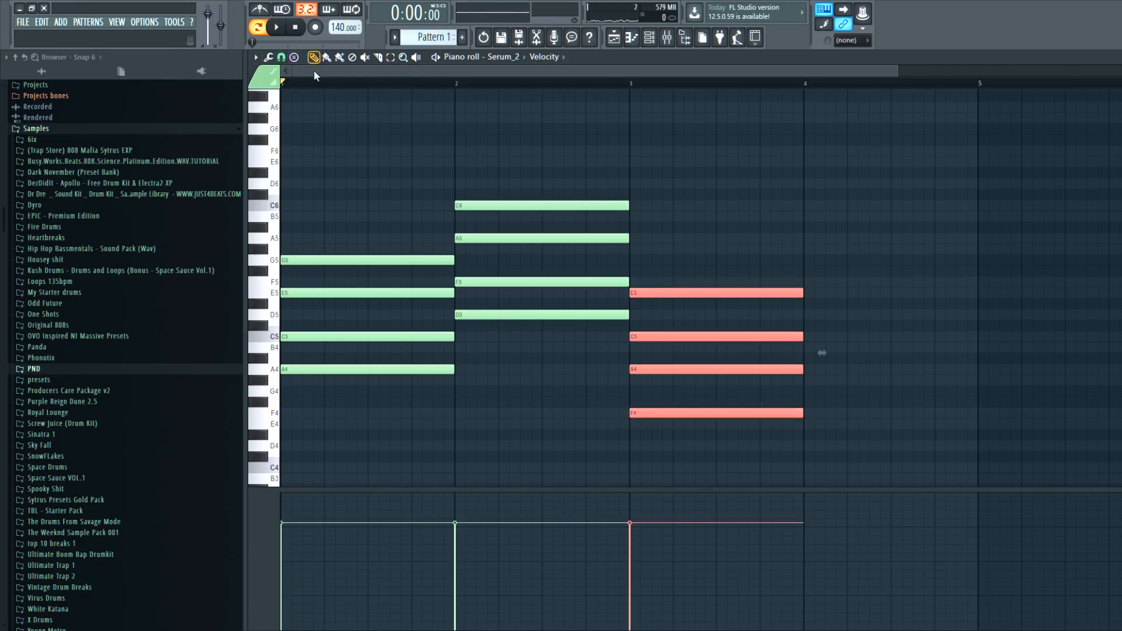
scroll(614, 289, down, 1)
click(657, 292)
right_click(658, 293)
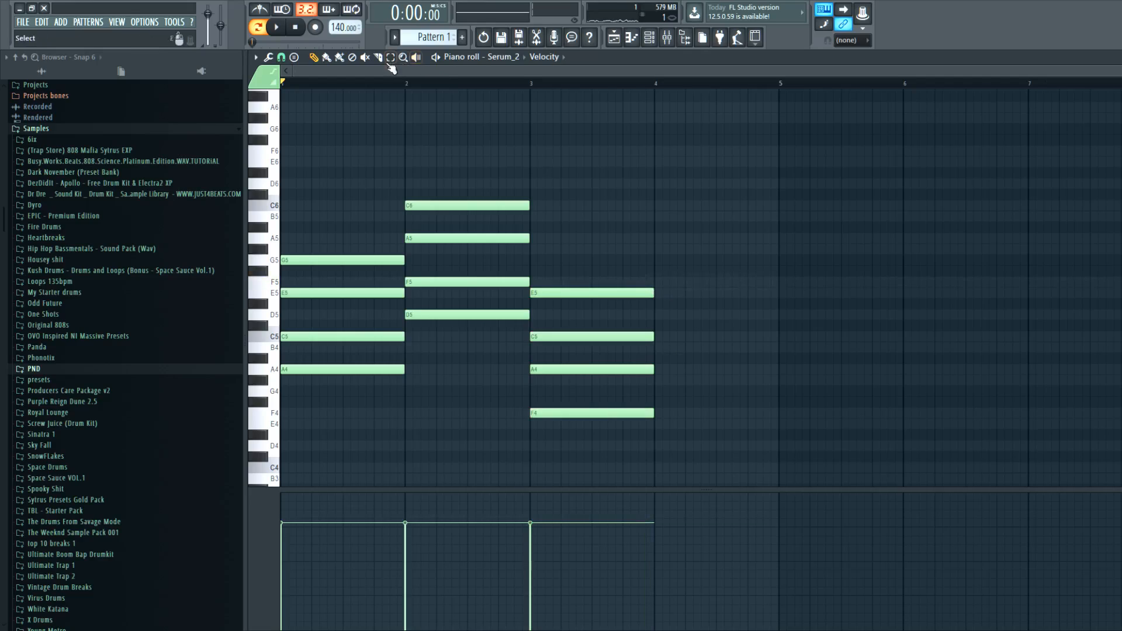
drag(687, 438, 575, 256)
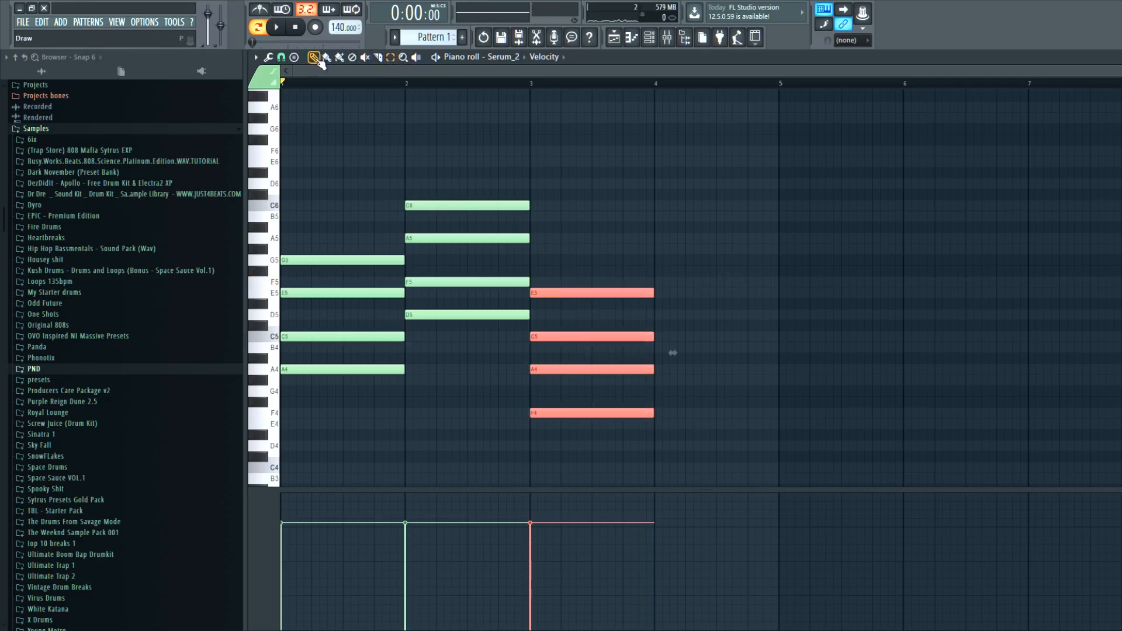
drag(650, 291, 777, 304)
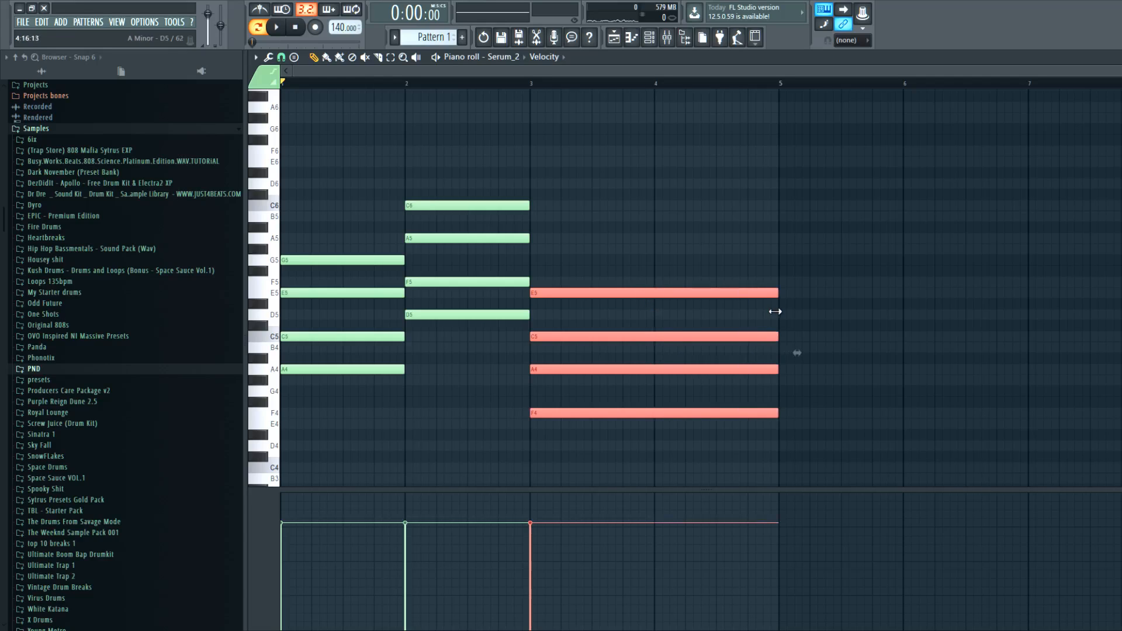
scroll(773, 293, down, 1)
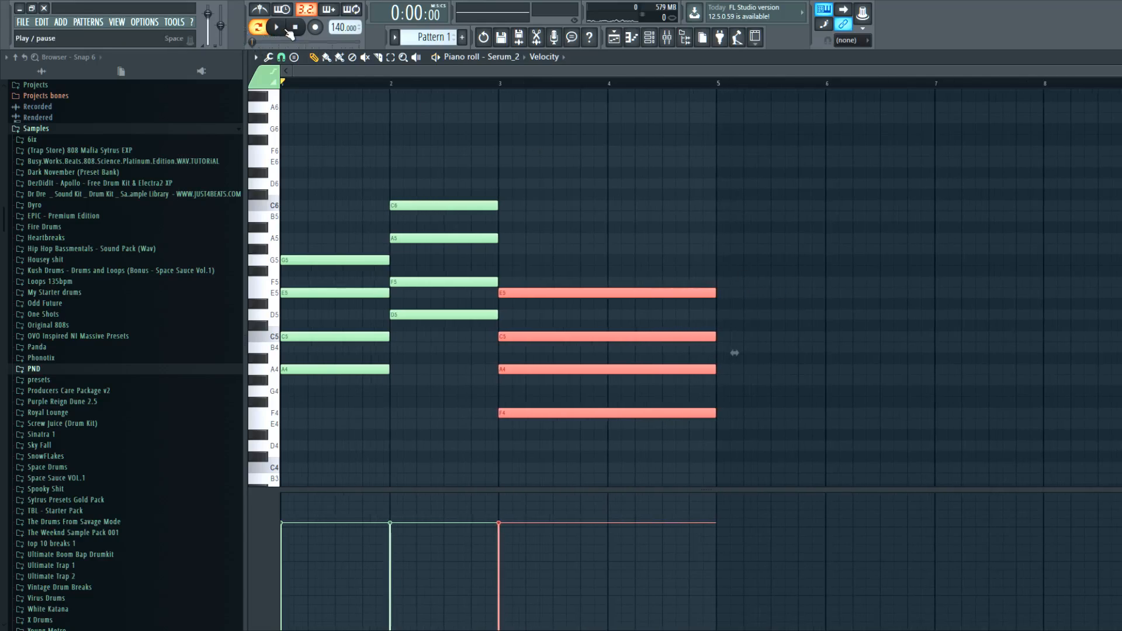
- Play the pattern, close the piano roll and lower the tempo to 97 BPM before stopping playback
click(287, 32)
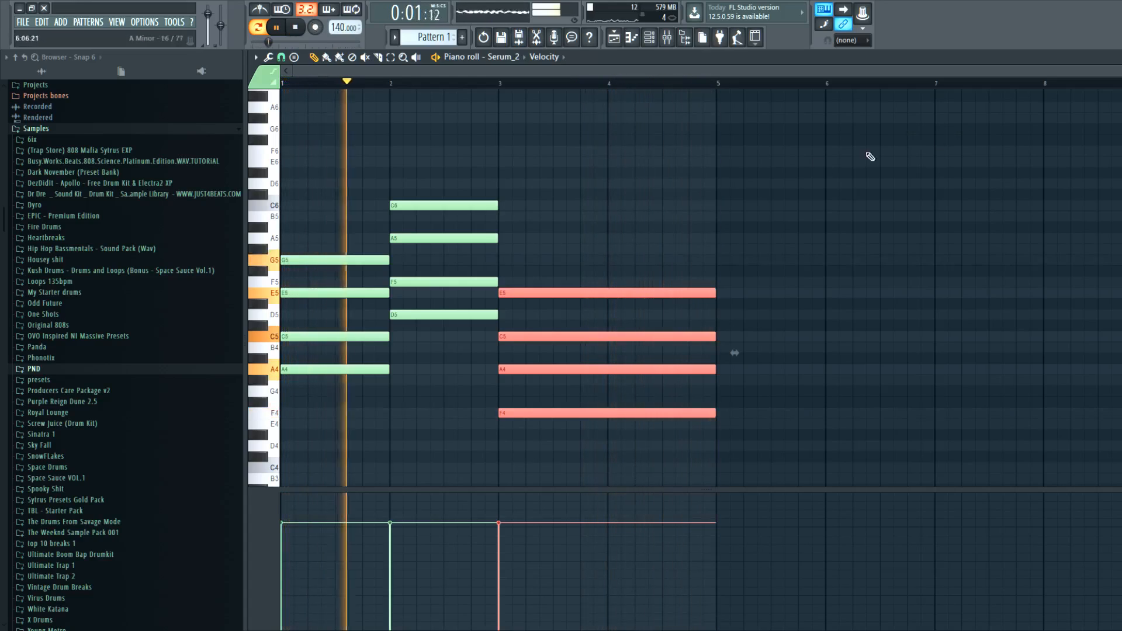
click(1117, 57)
drag(333, 25, 333, 40)
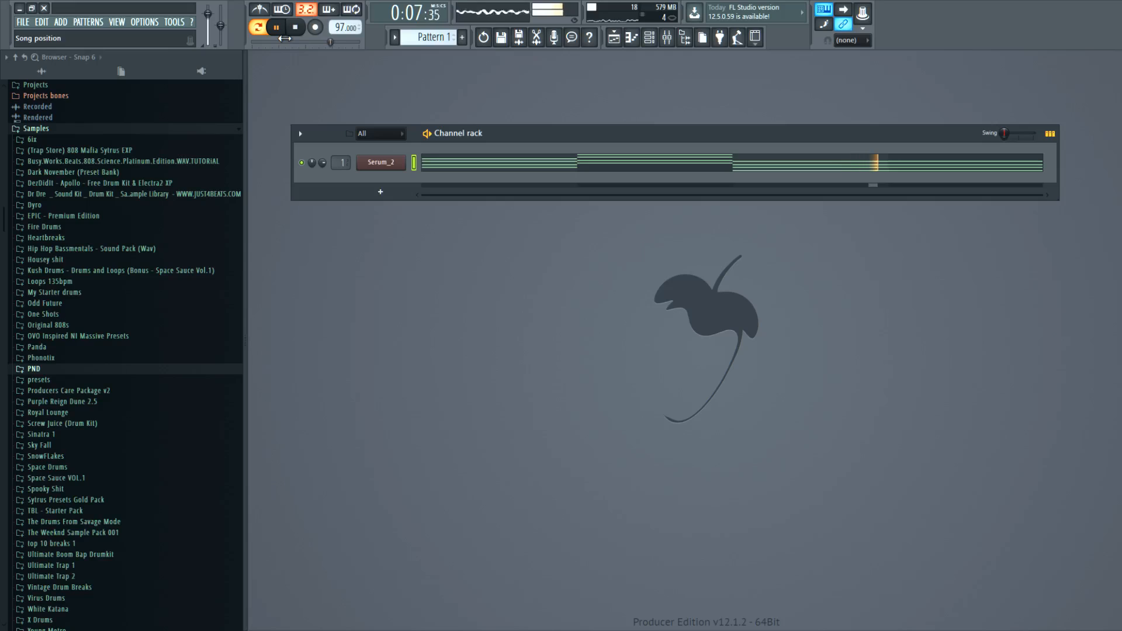
click(296, 27)
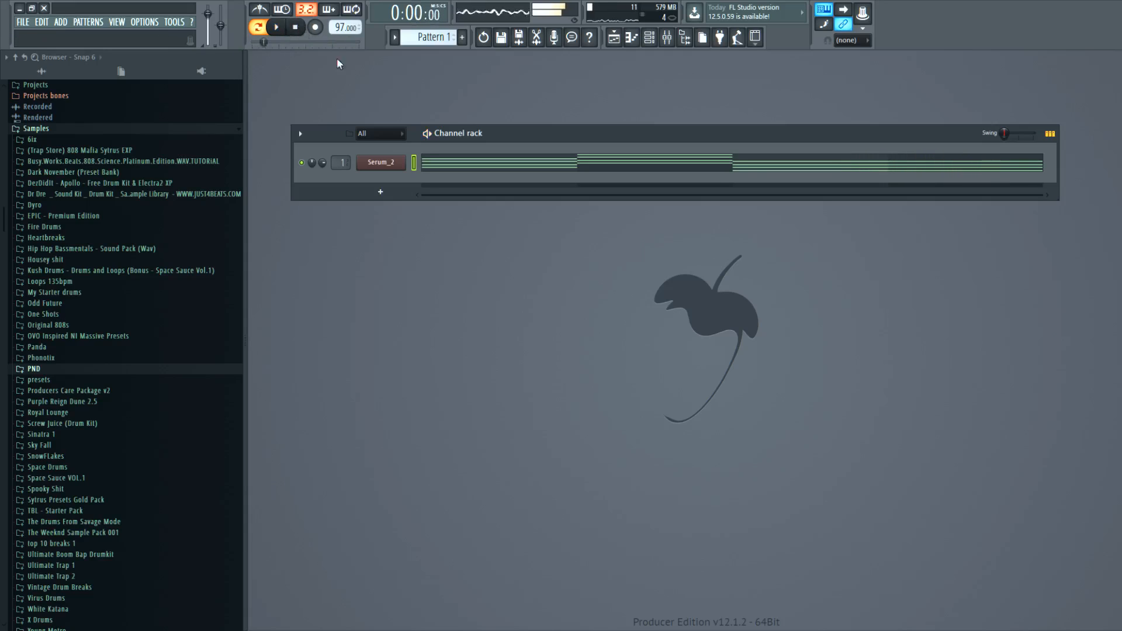
- Reopen Serum and give oscillator A the Basic Mg wavetable with the wavetable position at 58
click(380, 162)
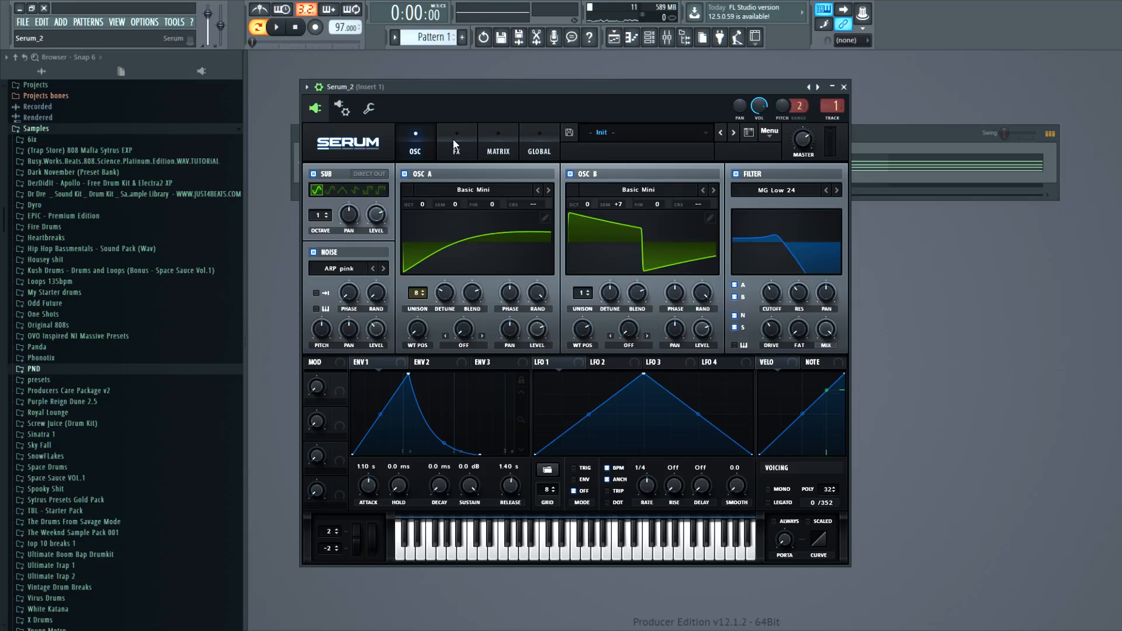
click(538, 190)
drag(423, 338, 428, 296)
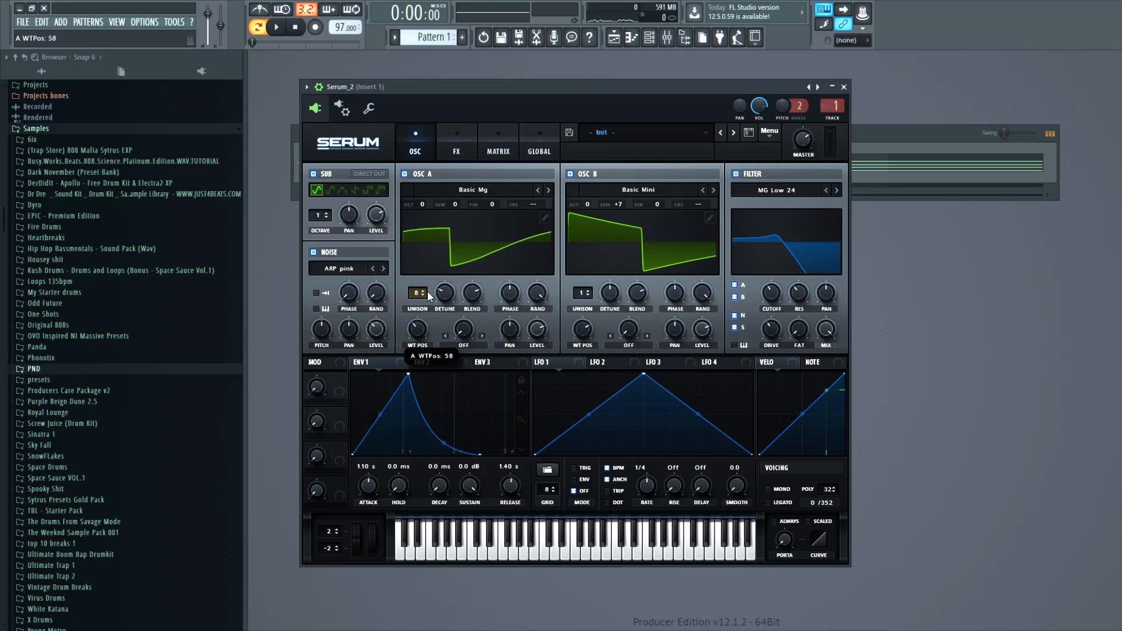
drag(440, 82, 430, 86)
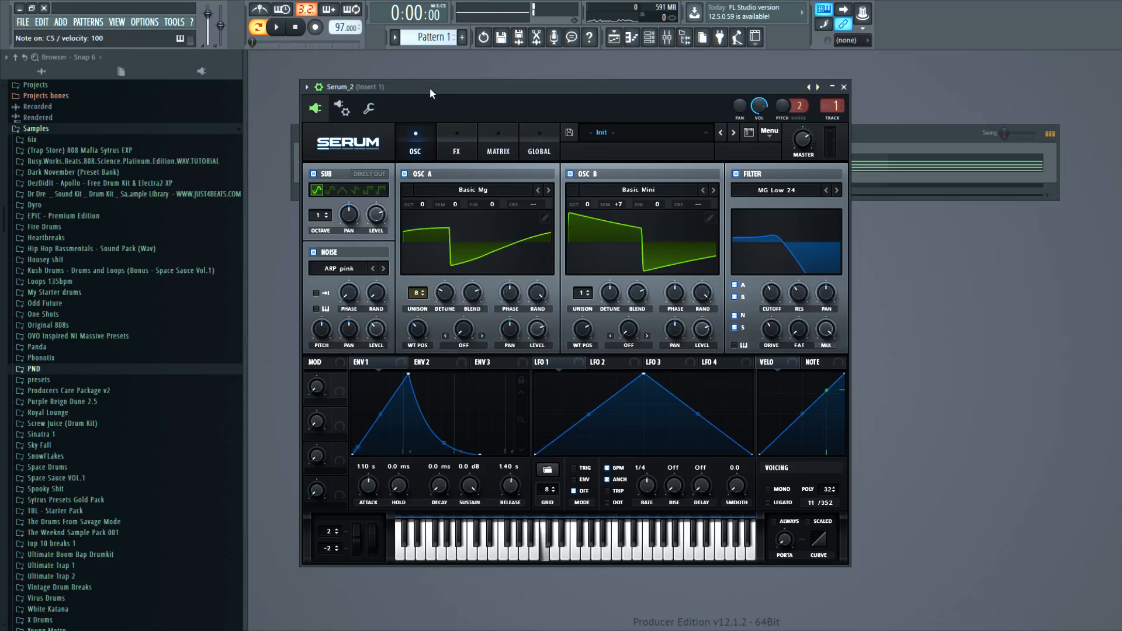
- Switch off the filter and oscillator B, muting the sub and noise only briefly to audition oscillator A alone
click(736, 173)
click(570, 174)
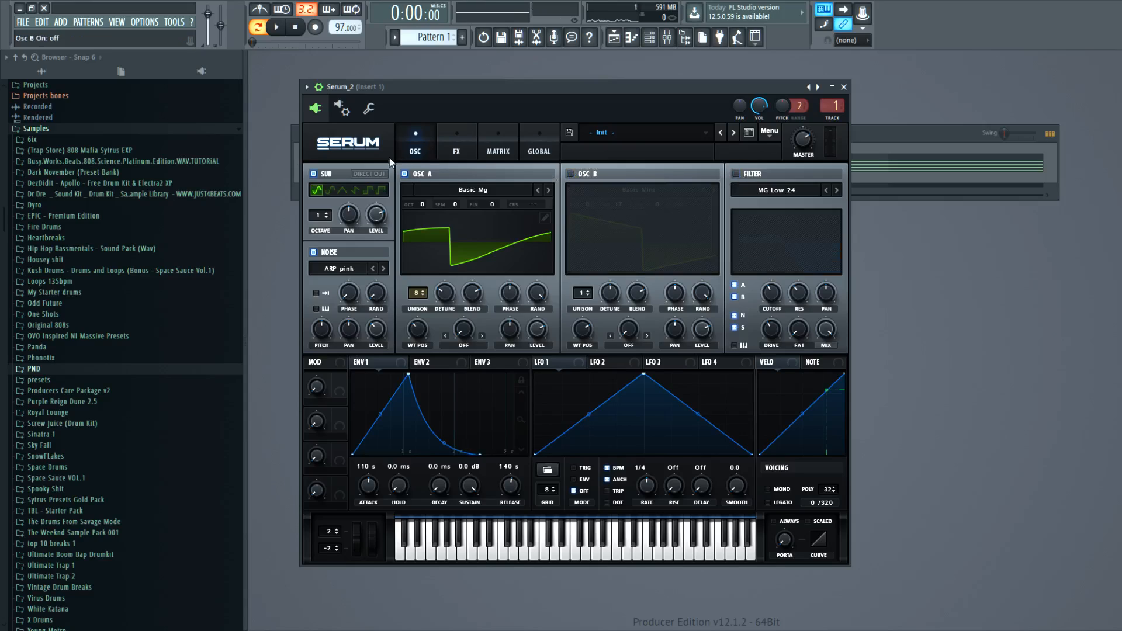
click(314, 252)
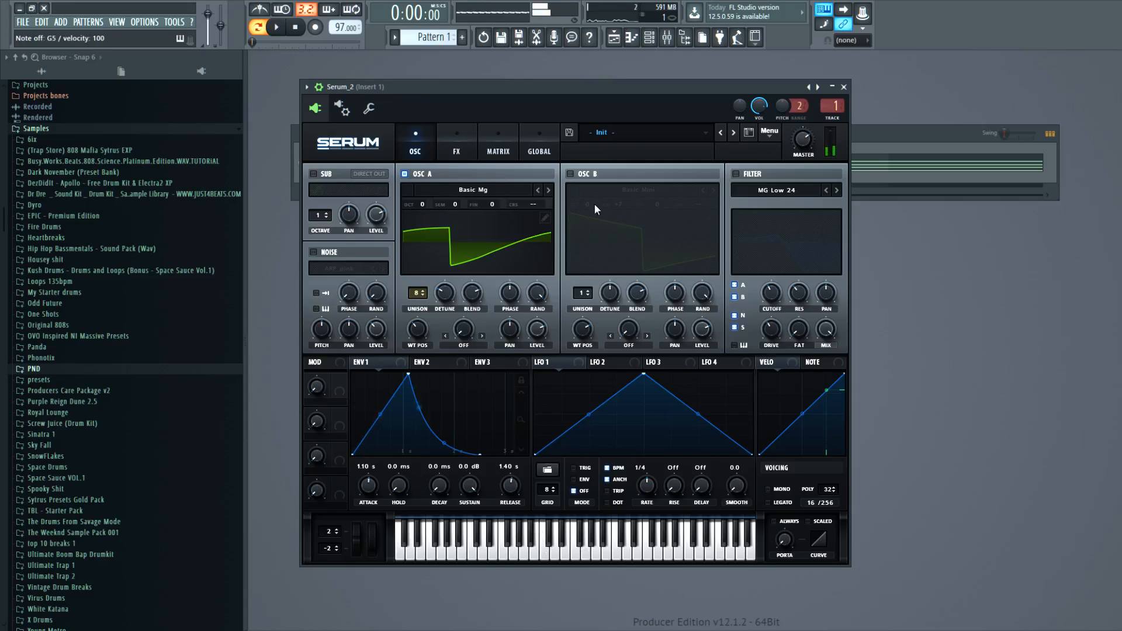
click(323, 176)
click(313, 252)
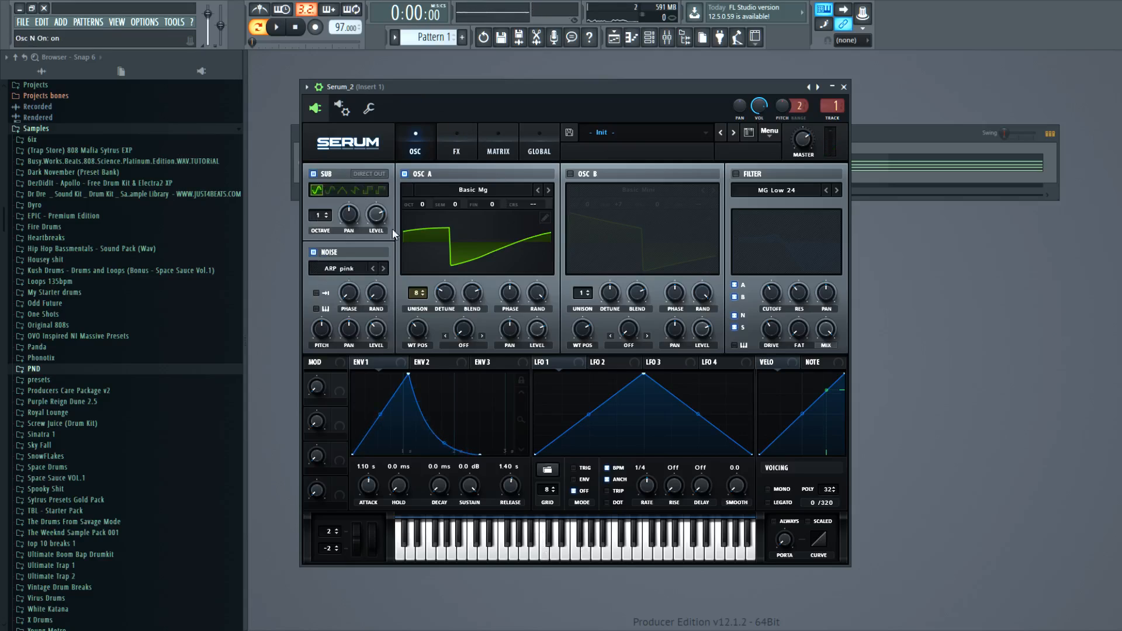
- Turn oscillator B back on with the Basic Mg wavetable and switch off oscillator A to compare the sound
click(585, 176)
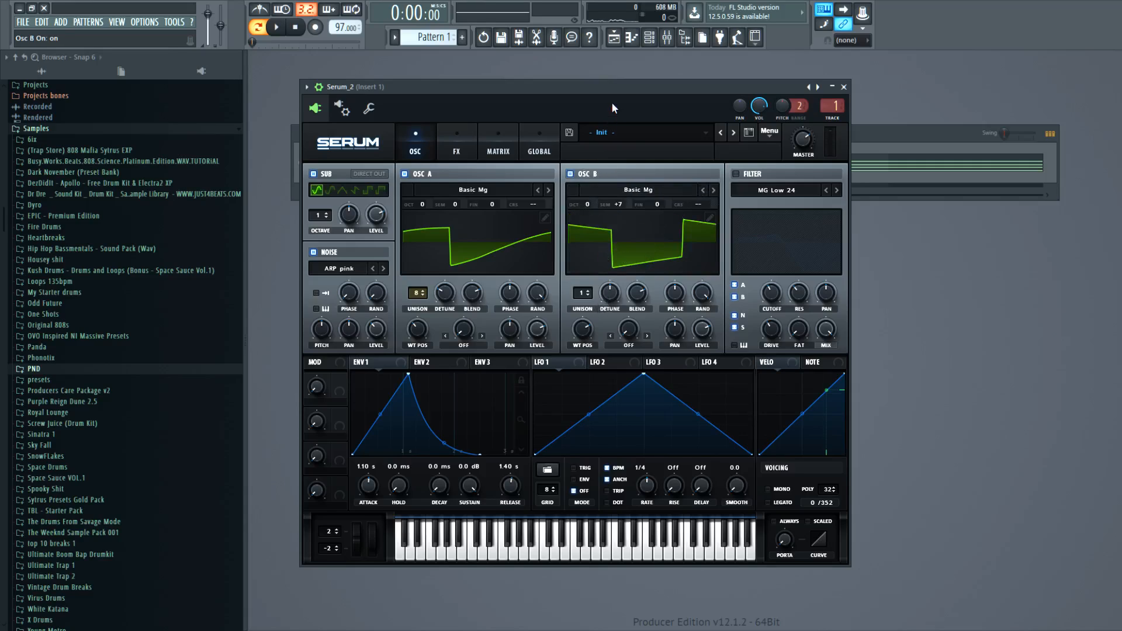
drag(611, 87, 609, 89)
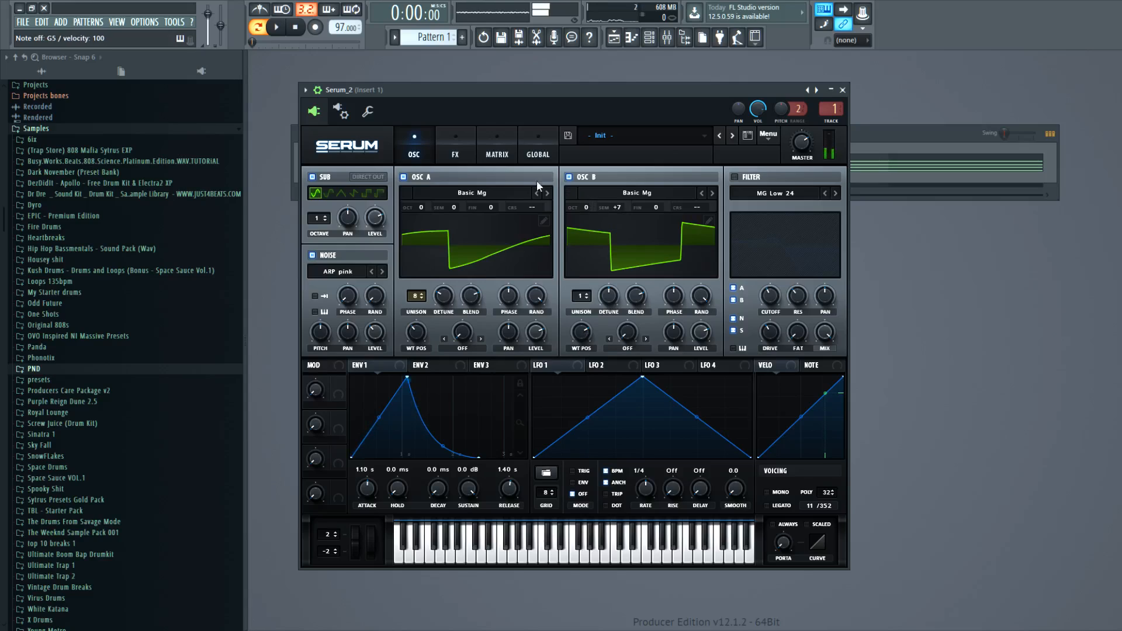
click(402, 176)
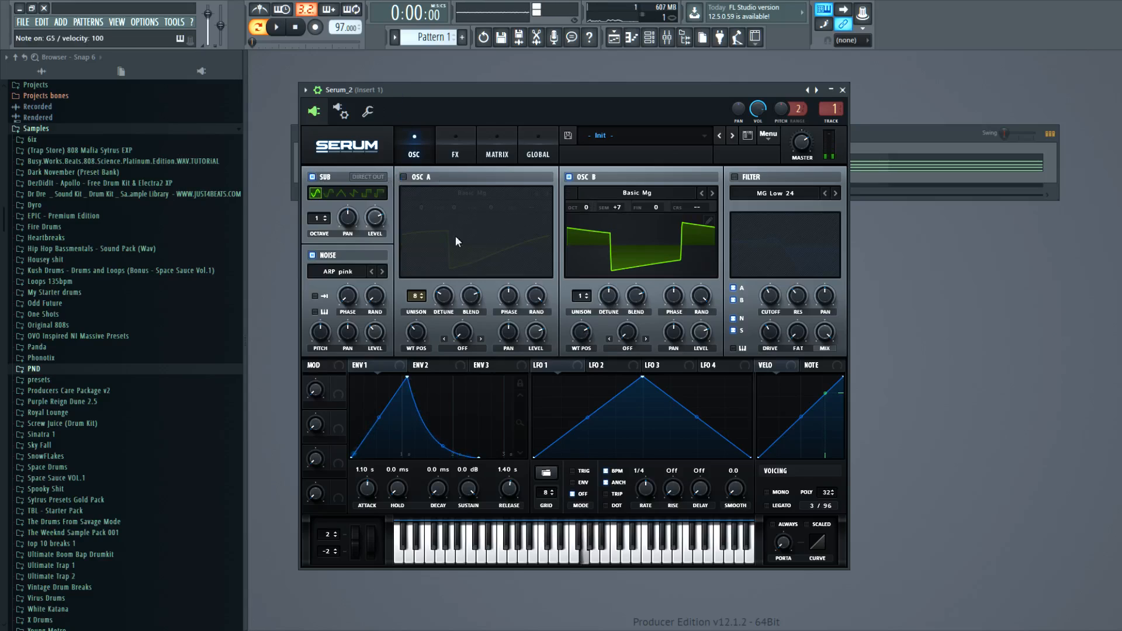
- Set oscillator B's wavetable position to 96, switch the filter and oscillator A back on, and play some test notes
mouse_move(583, 334)
mouse_down()
mouse_move(596, 265)
mouse_move(582, 372)
mouse_move(583, 354)
mouse_up()
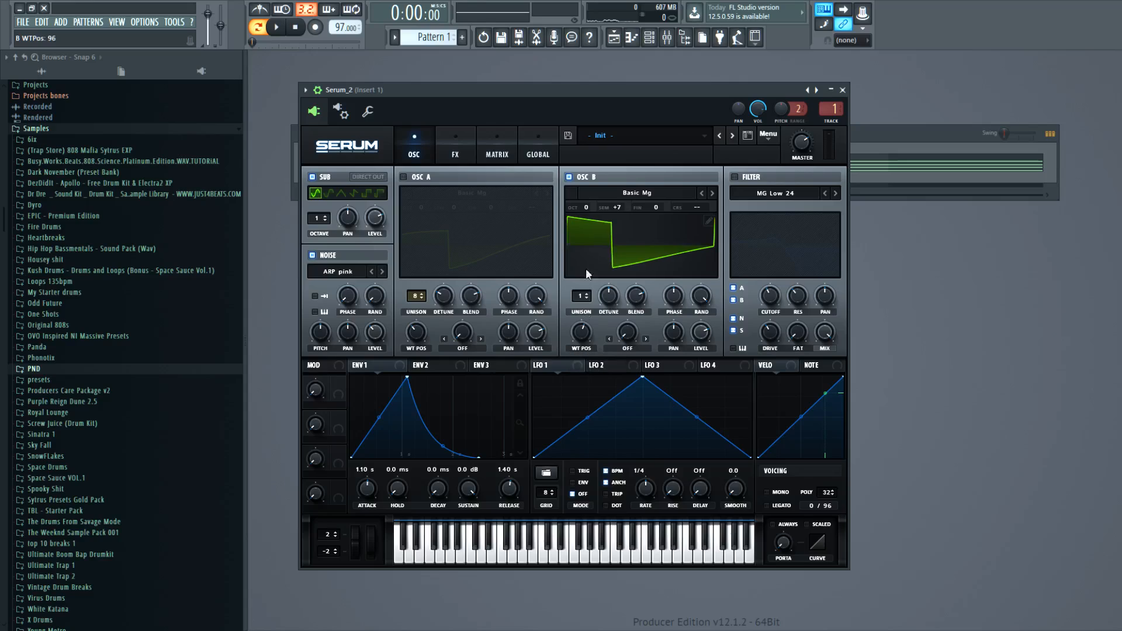
click(735, 177)
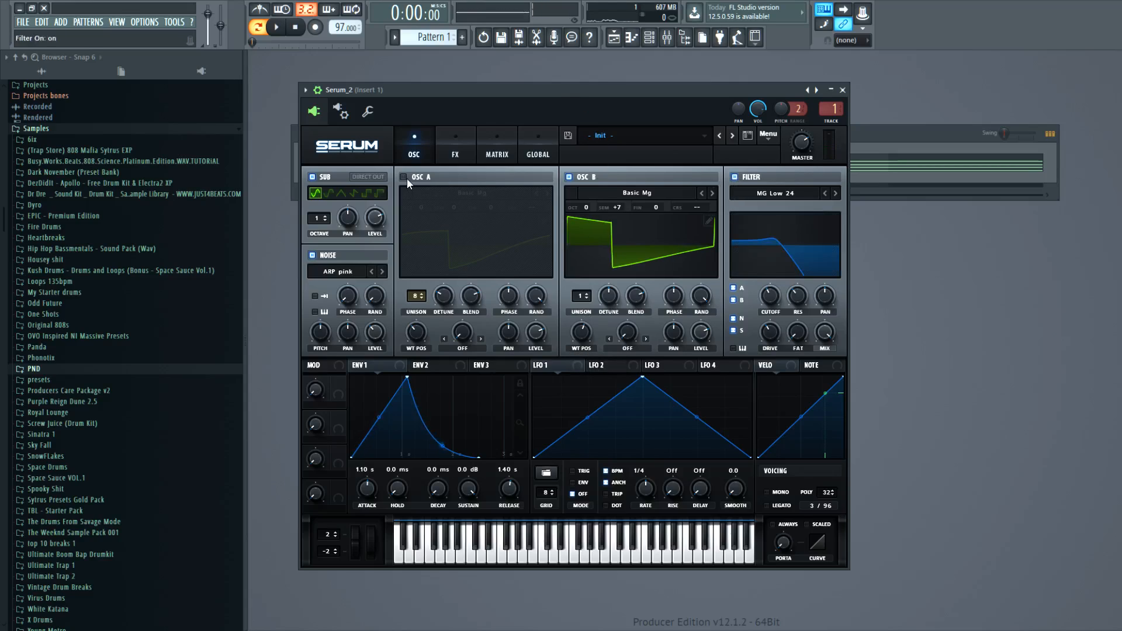
click(403, 176)
key(w)
key(z)
key(v)
key(n)
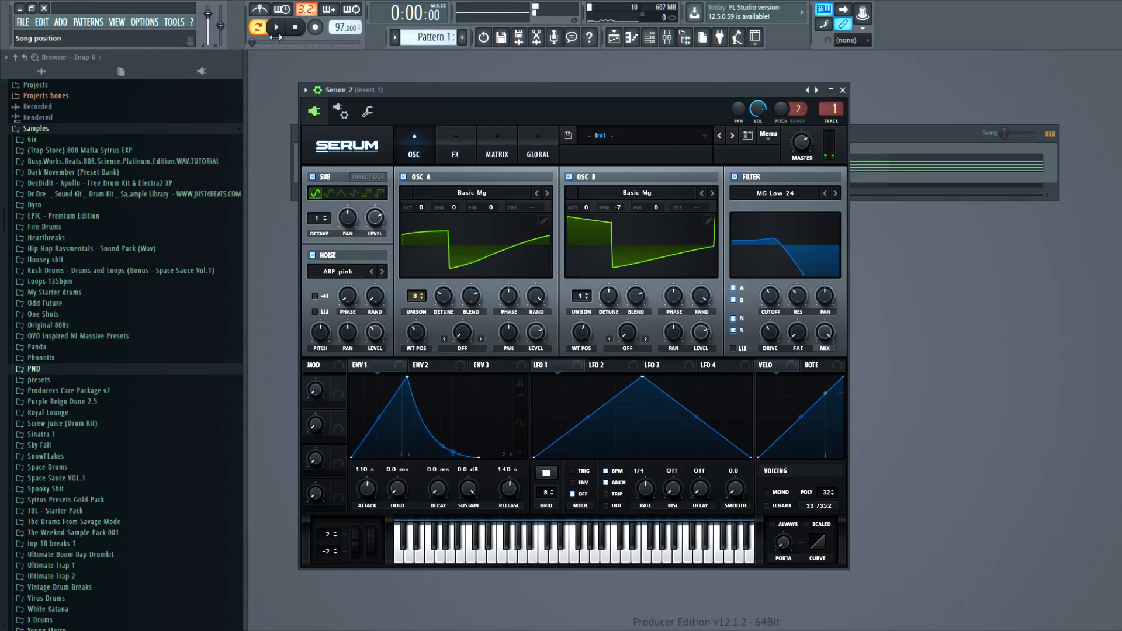
- Play the chord pattern, open the effects rack and stop playback
key(space)
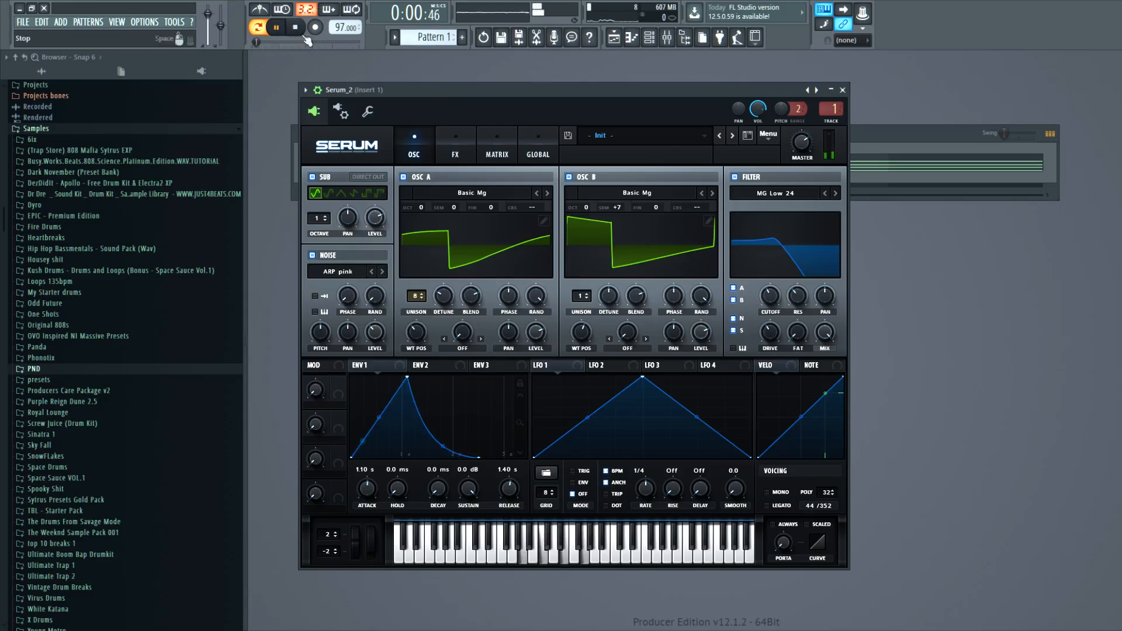
click(454, 145)
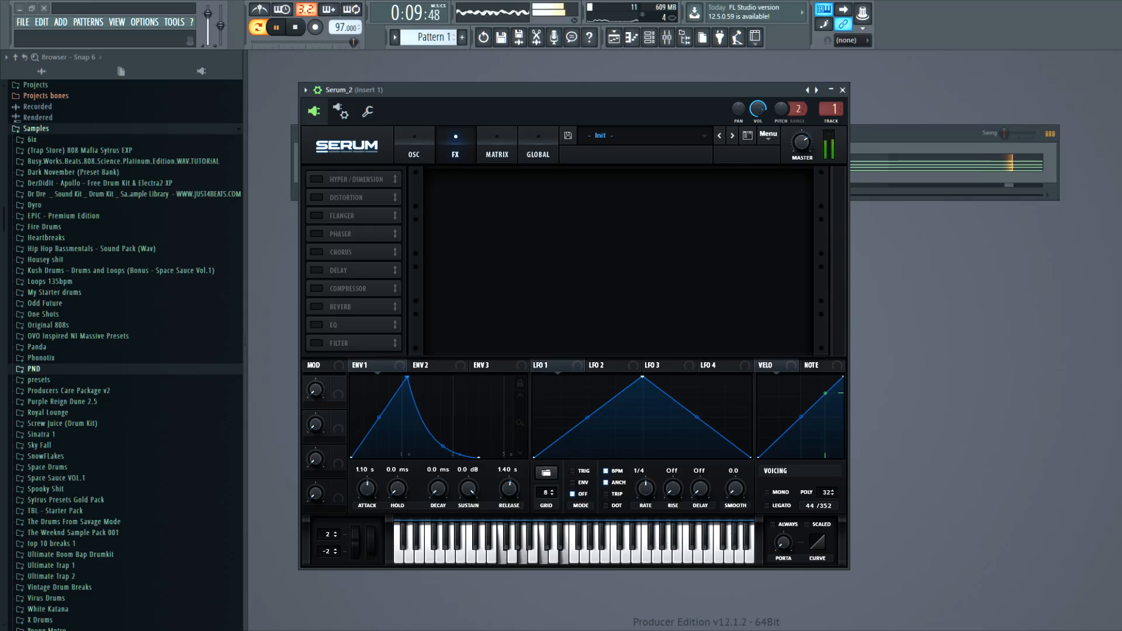
click(298, 28)
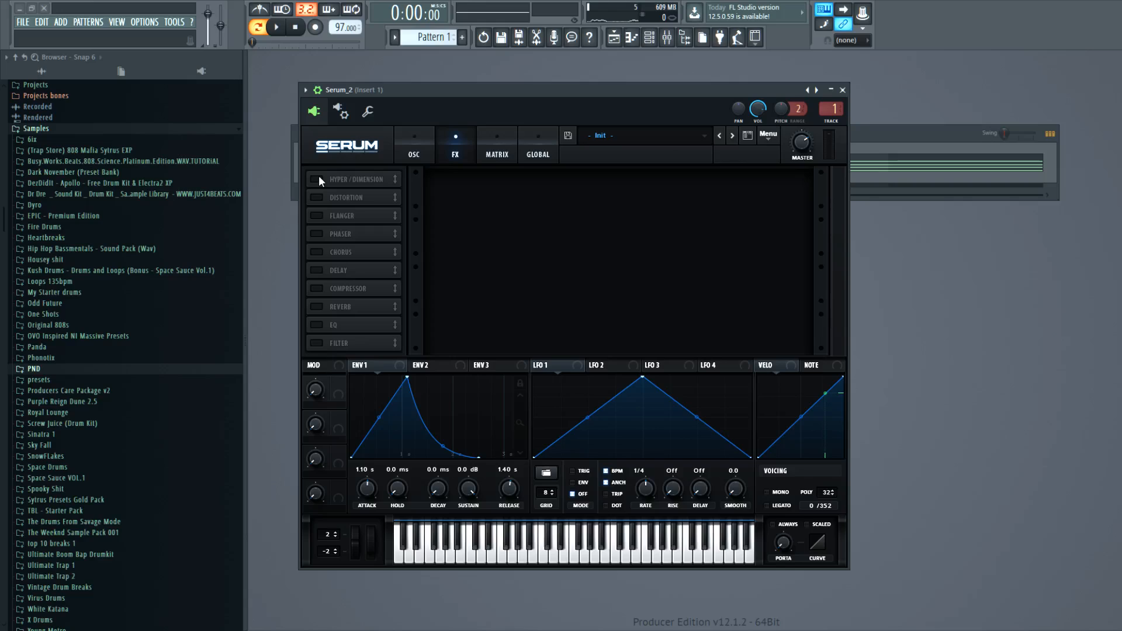
- Try the flanger effect while the pattern plays
click(275, 27)
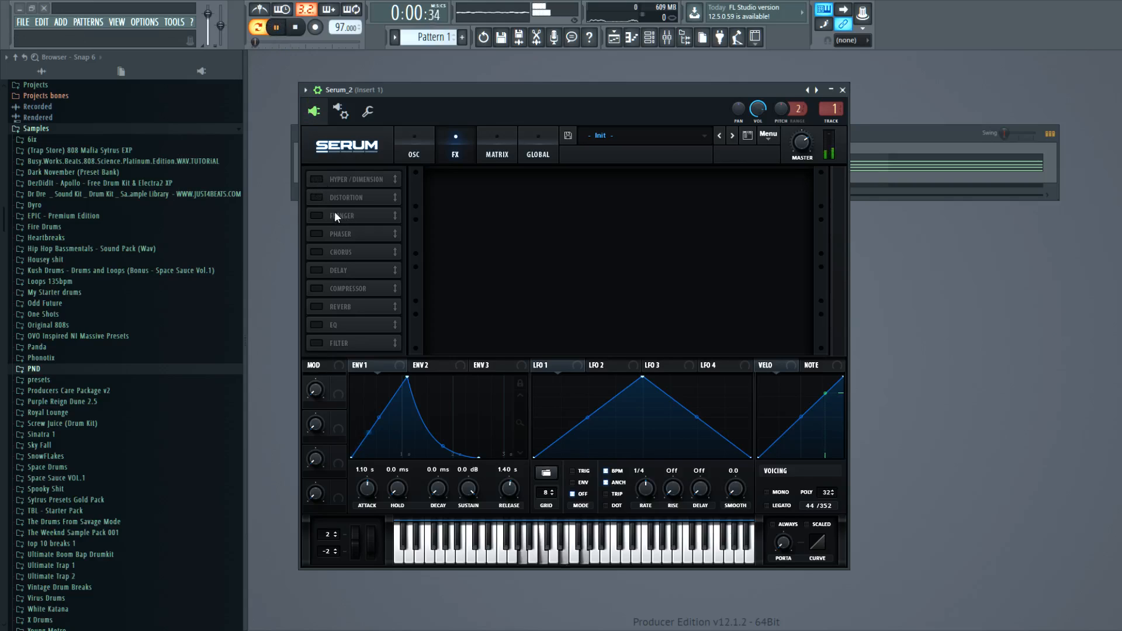
click(321, 213)
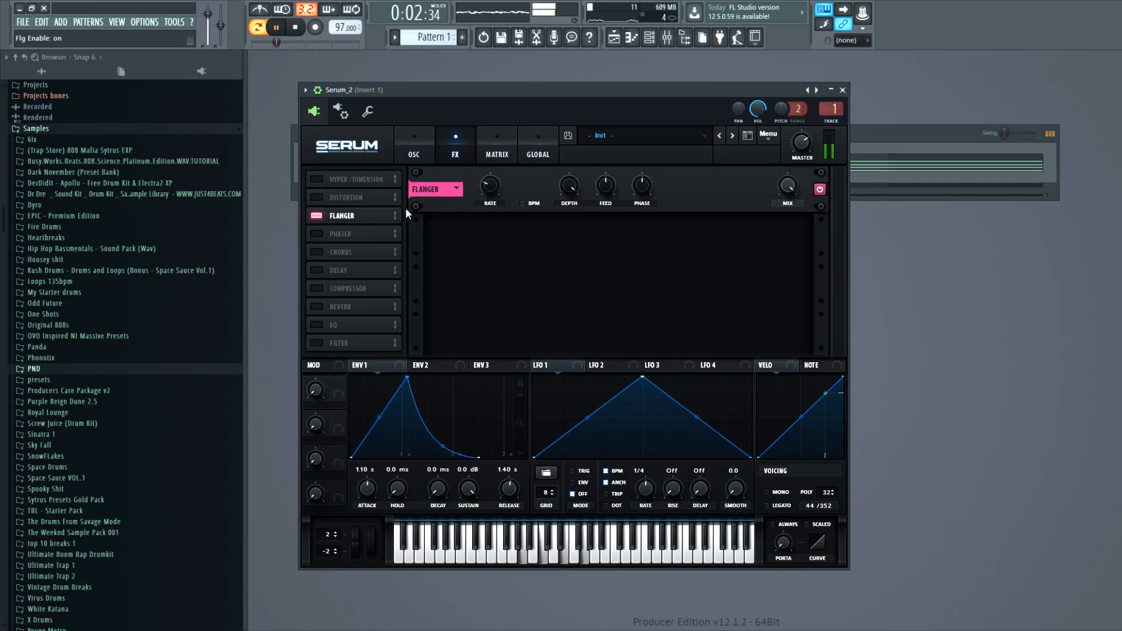
click(316, 220)
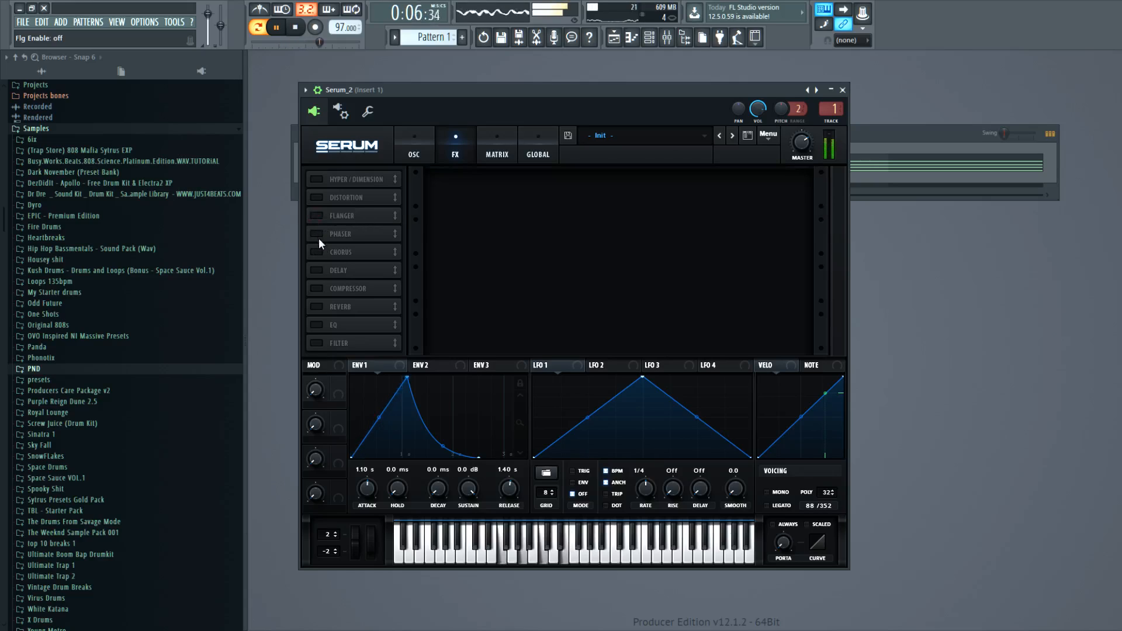
- Enable the chorus, audition it with the pattern, and move it to the first slot of the effects chain
click(317, 251)
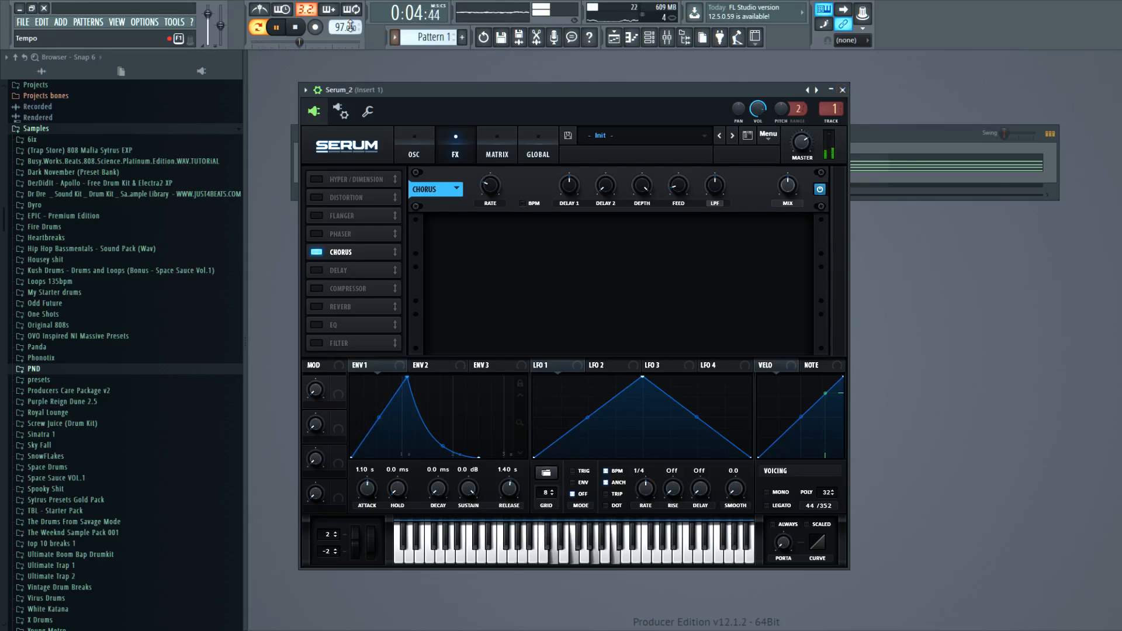
click(305, 32)
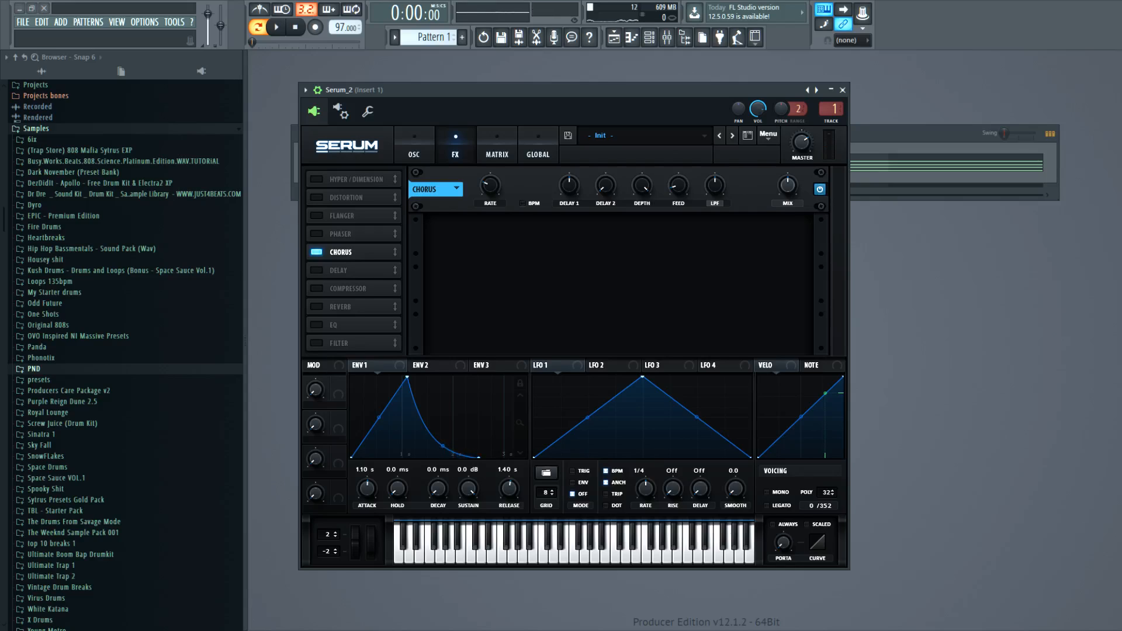
key(space)
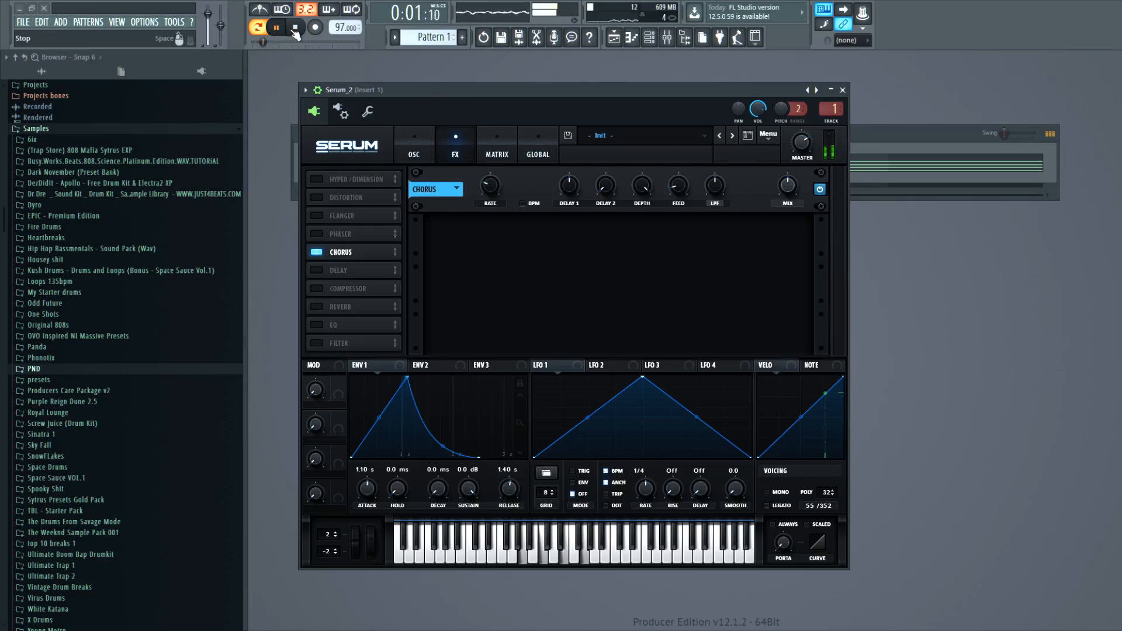
key(space)
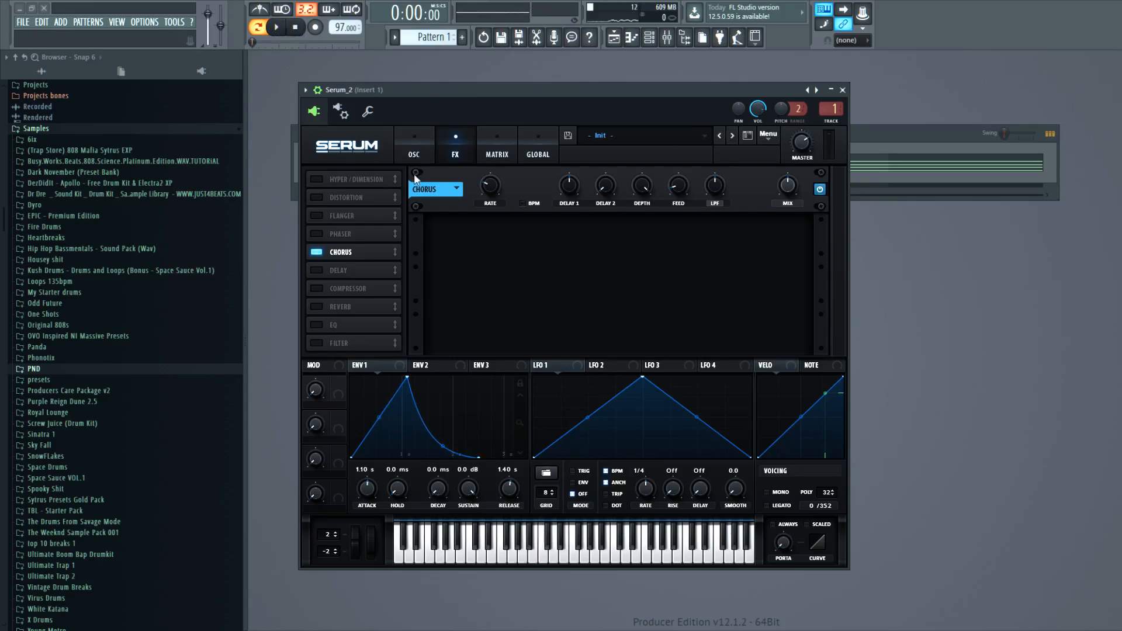
drag(350, 255, 370, 184)
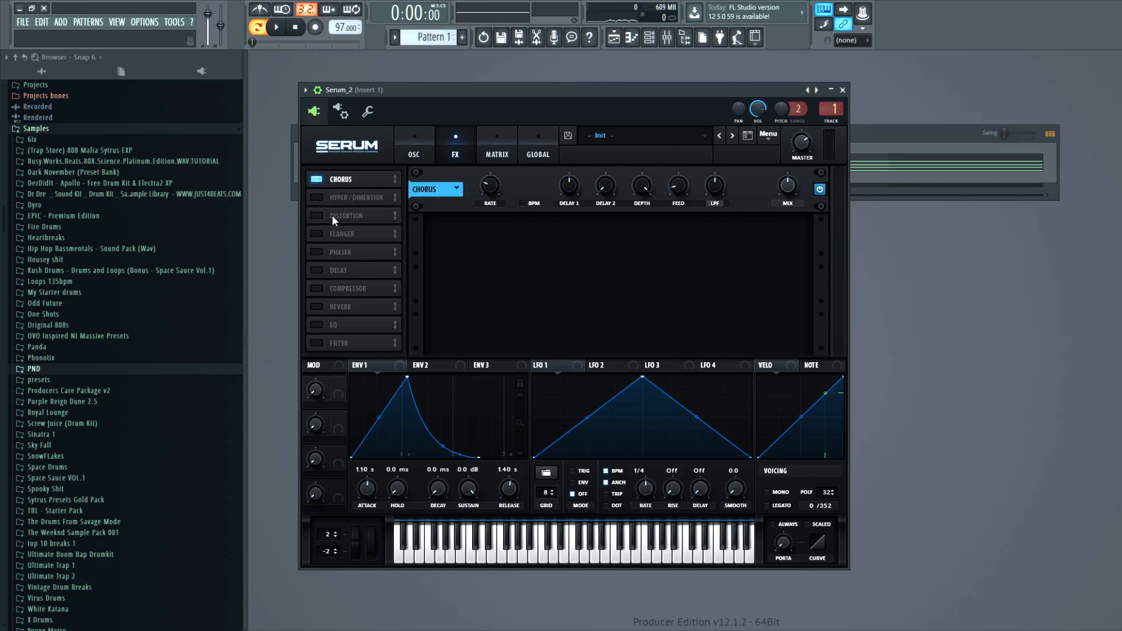
- Enable the Tube distortion and raise its drive to about 40% while the pattern plays
click(317, 215)
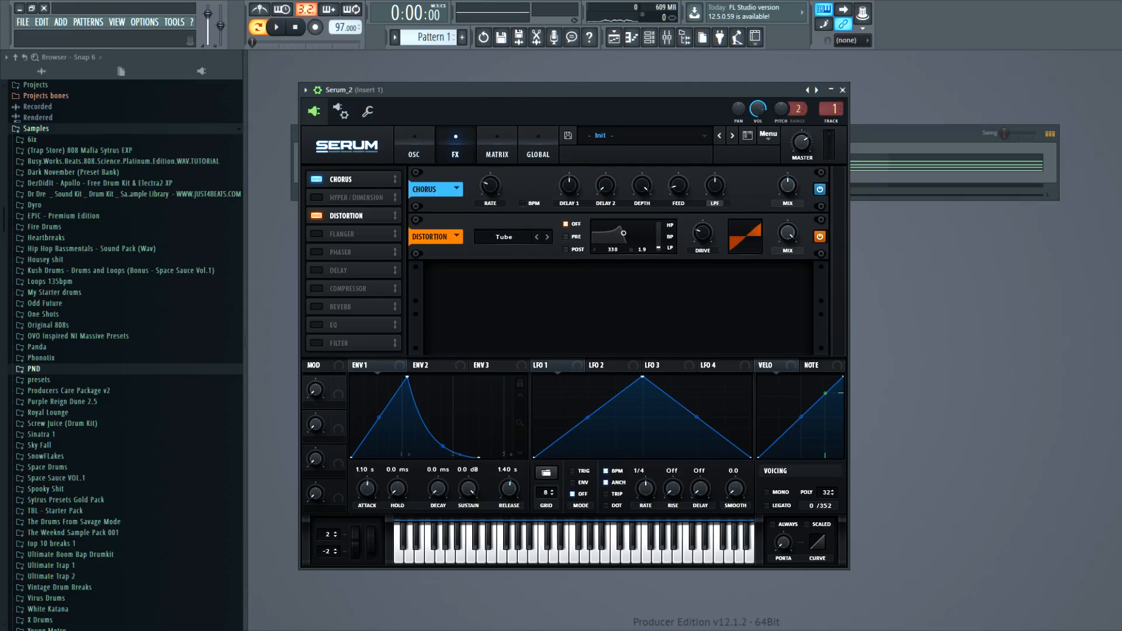
key(space)
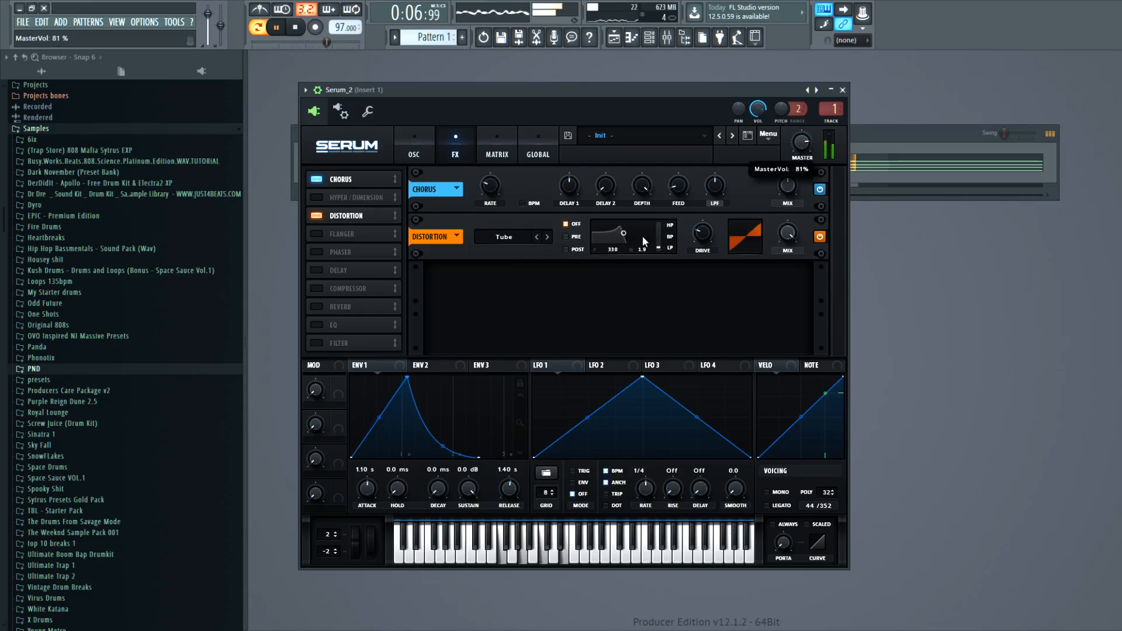
mouse_move(712, 247)
mouse_down()
mouse_move(722, 186)
mouse_move(731, 240)
mouse_up()
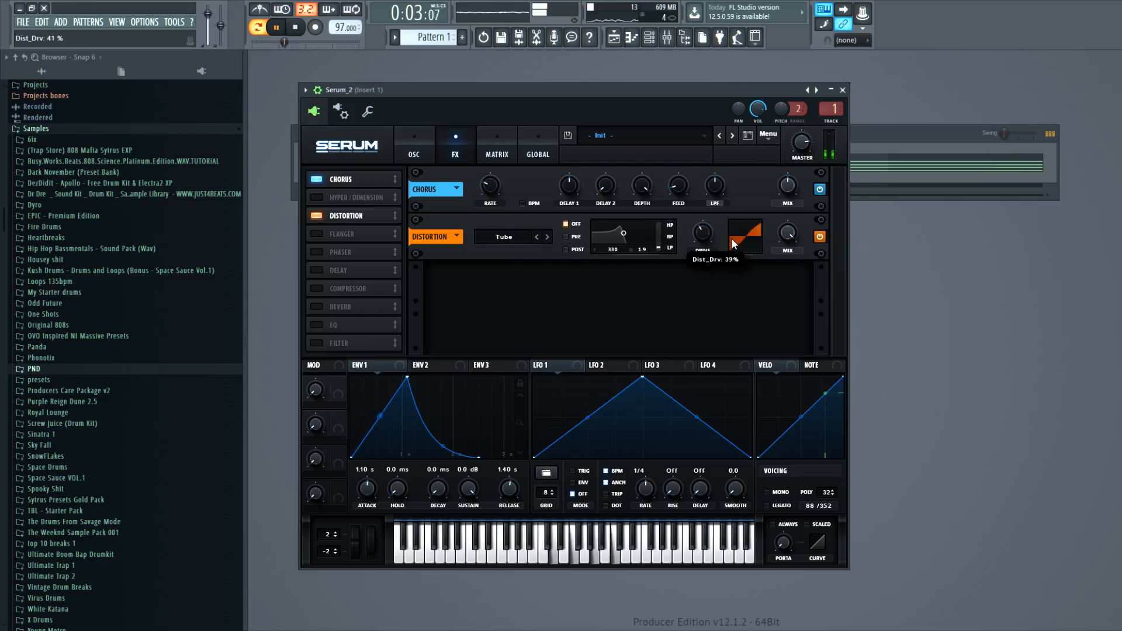
- Switch the distortion's filter to Post and set it to low-pass at 565 with a bandwidth of 1.0
click(577, 249)
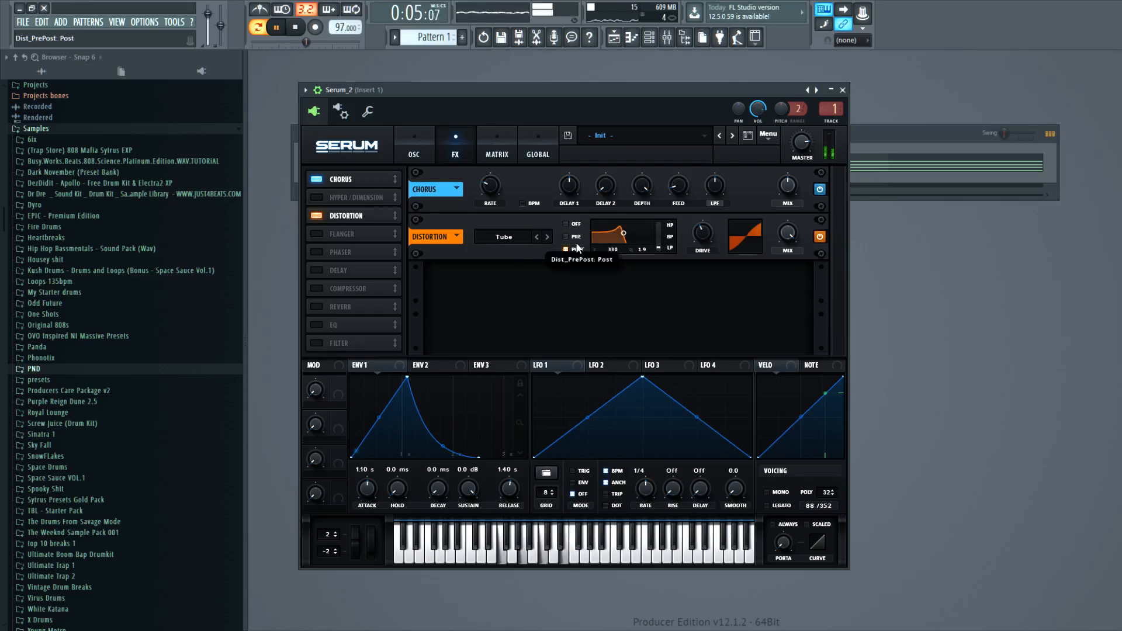
click(577, 249)
drag(624, 233, 657, 178)
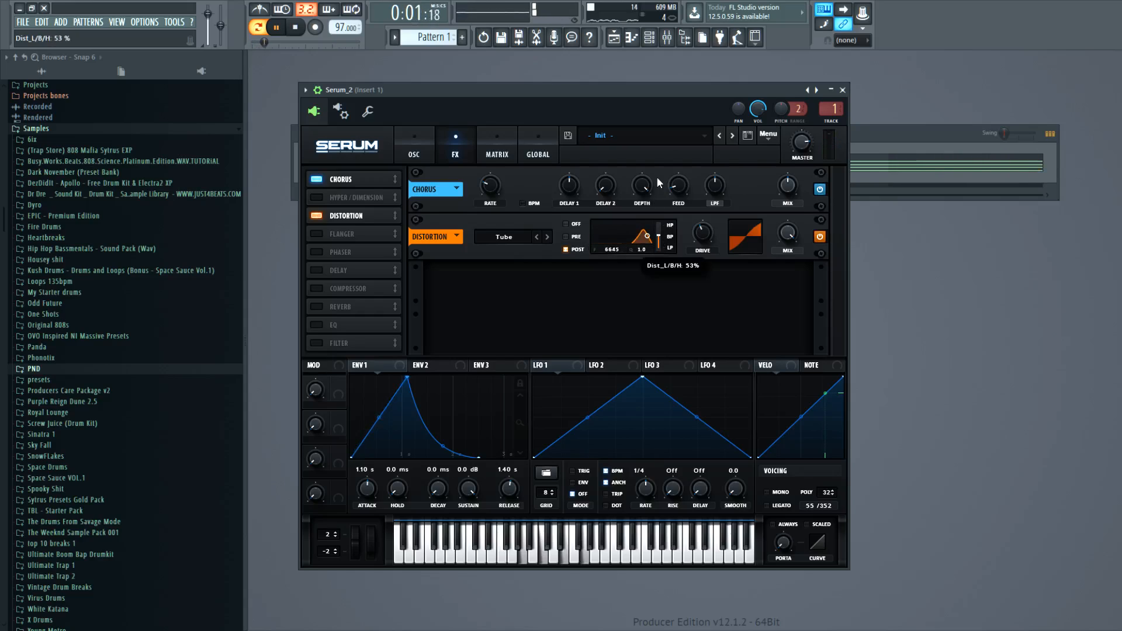
drag(661, 233, 654, 150)
drag(656, 235, 651, 472)
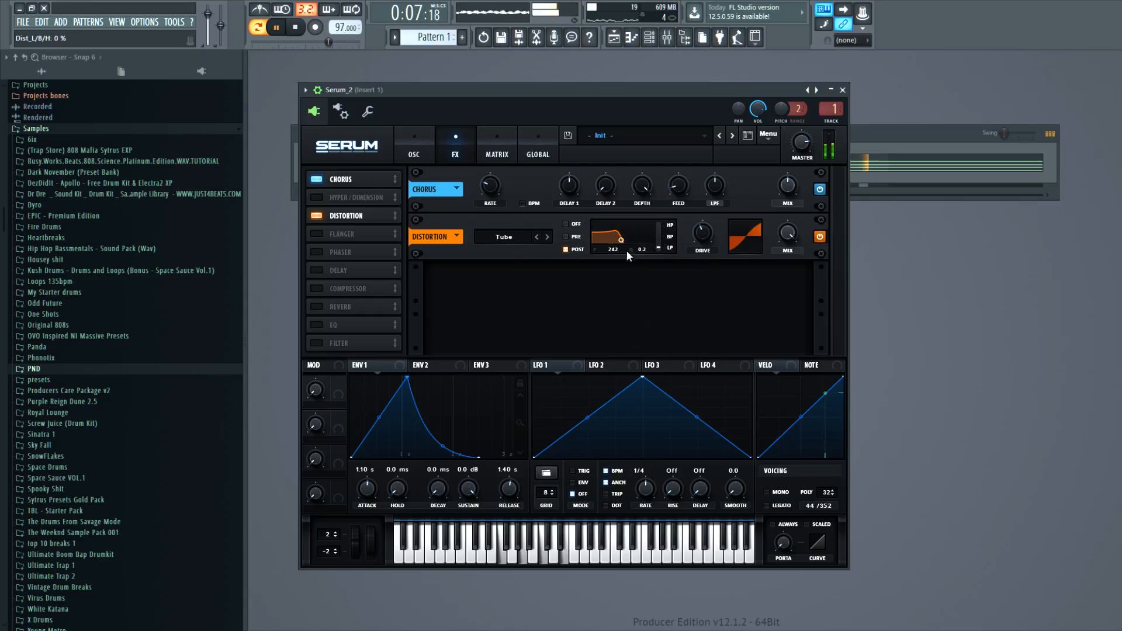
drag(622, 241, 760, 237)
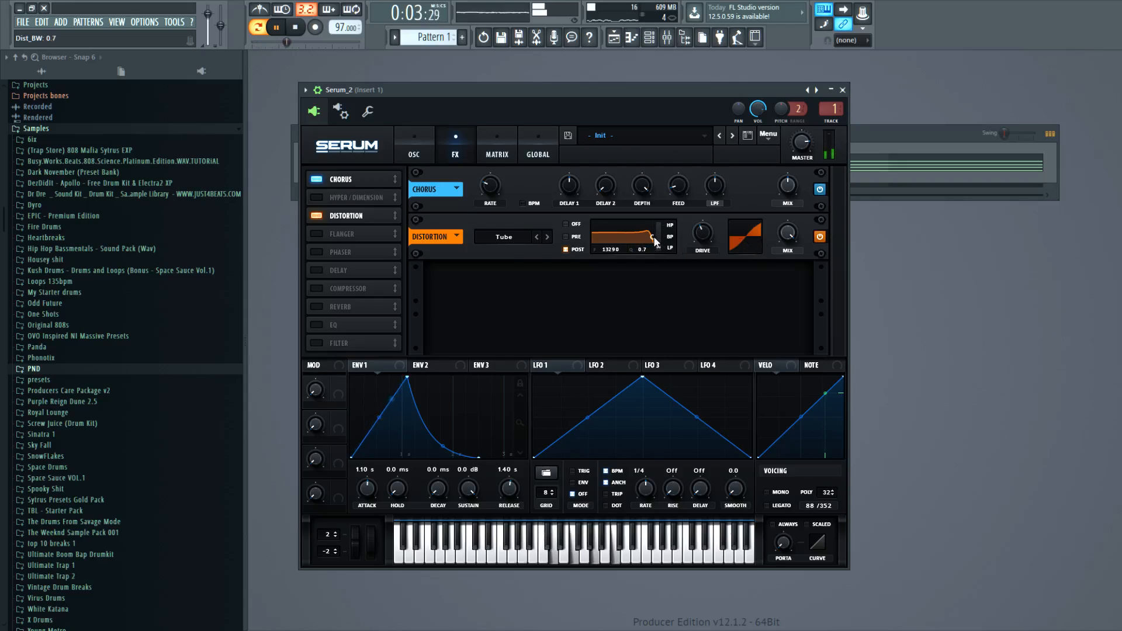
drag(653, 236, 629, 243)
double_click(645, 249)
text(1)
key(Return)
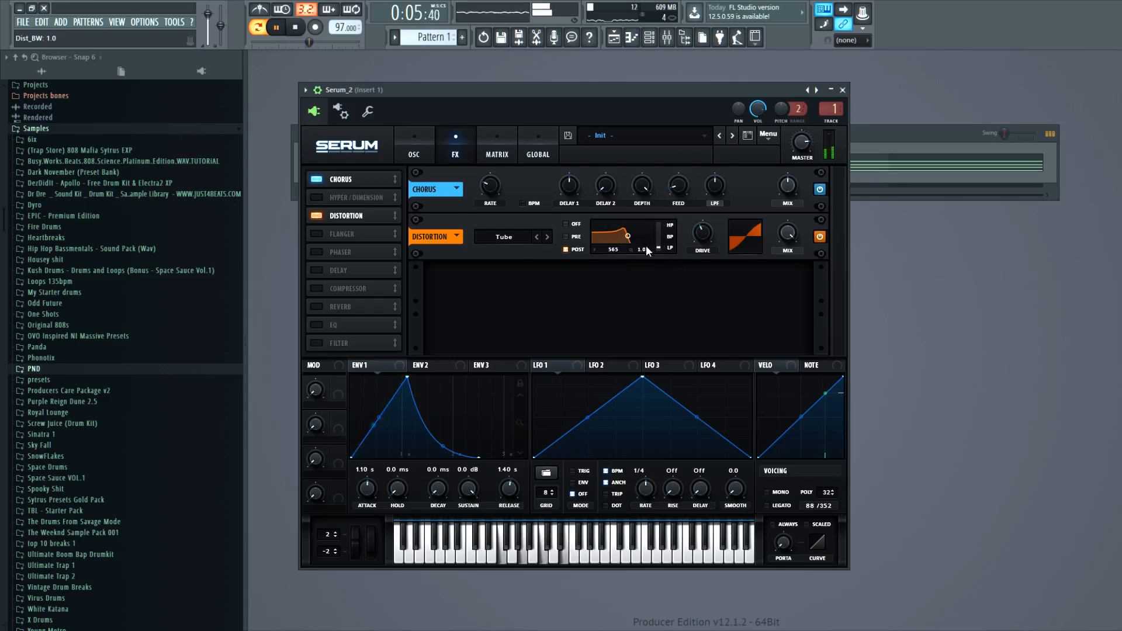
- Lower the distortion's drive to 32% and stop playback
scroll(713, 232, down, 2)
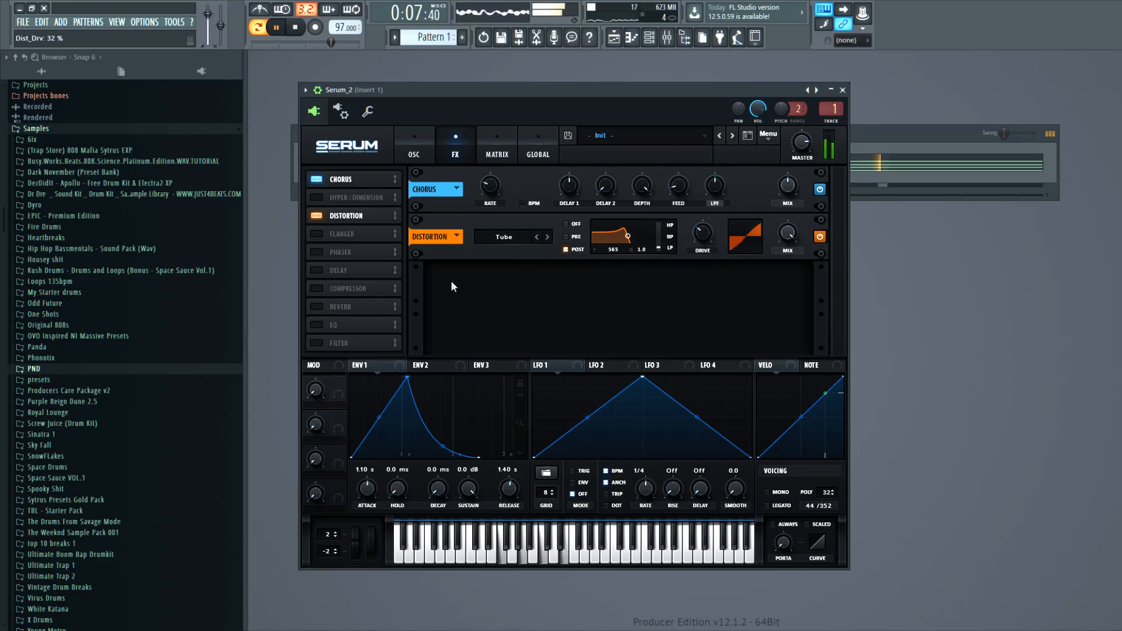
click(565, 254)
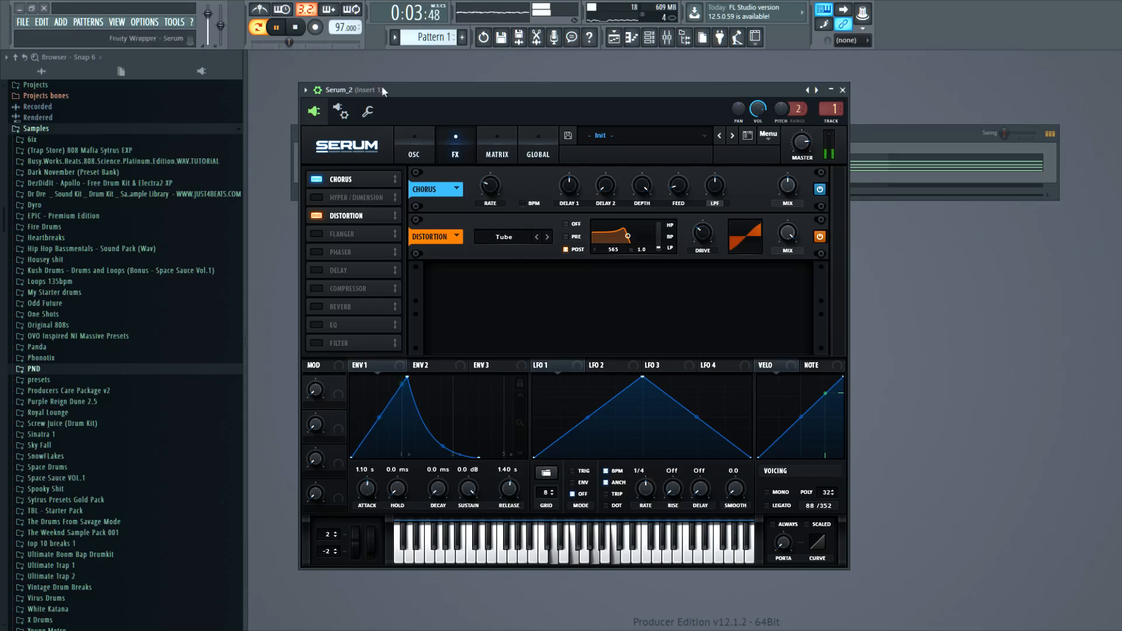
key(space)
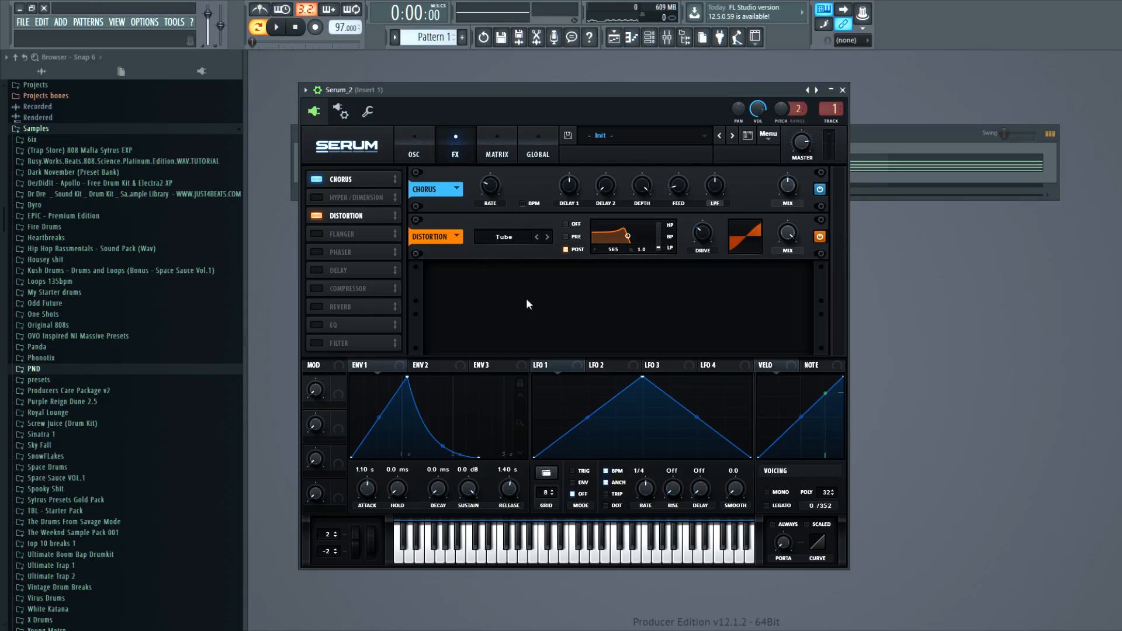
- Try the distortion ahead of the chorus while the pattern plays
drag(345, 224, 353, 202)
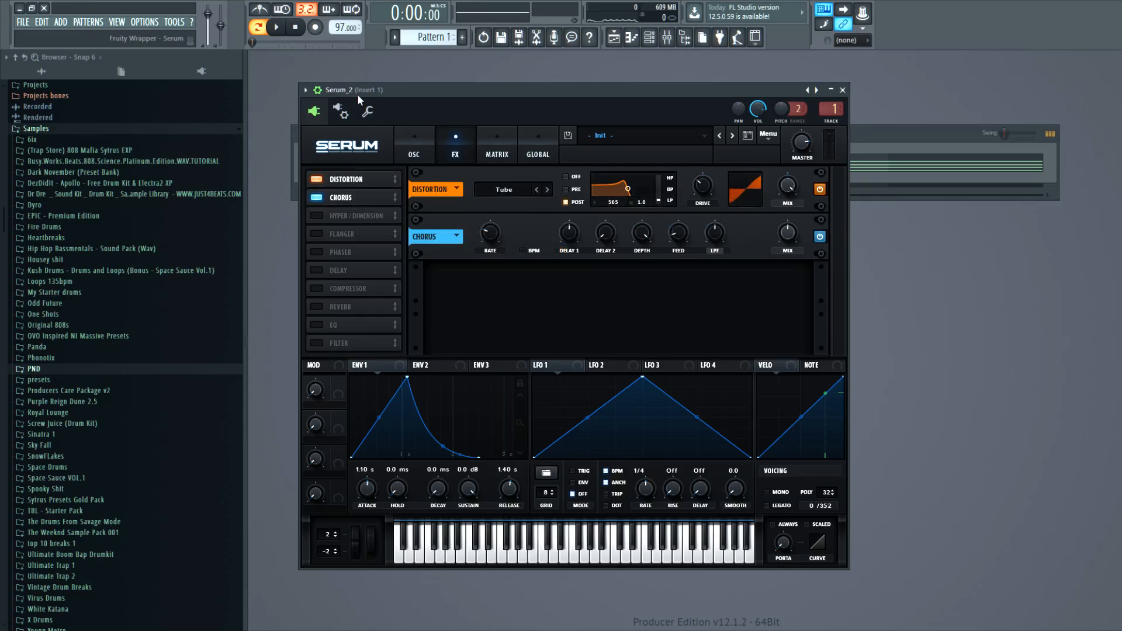
click(278, 29)
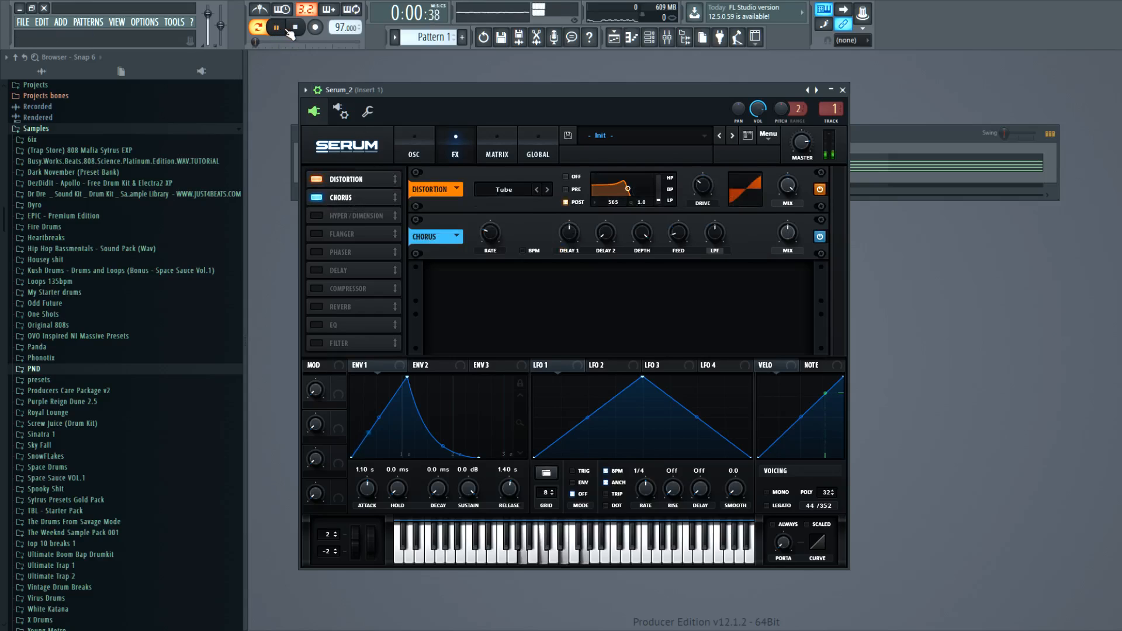
mouse_move(363, 179)
mouse_down()
mouse_move(367, 198)
mouse_move(360, 182)
mouse_up()
click(296, 29)
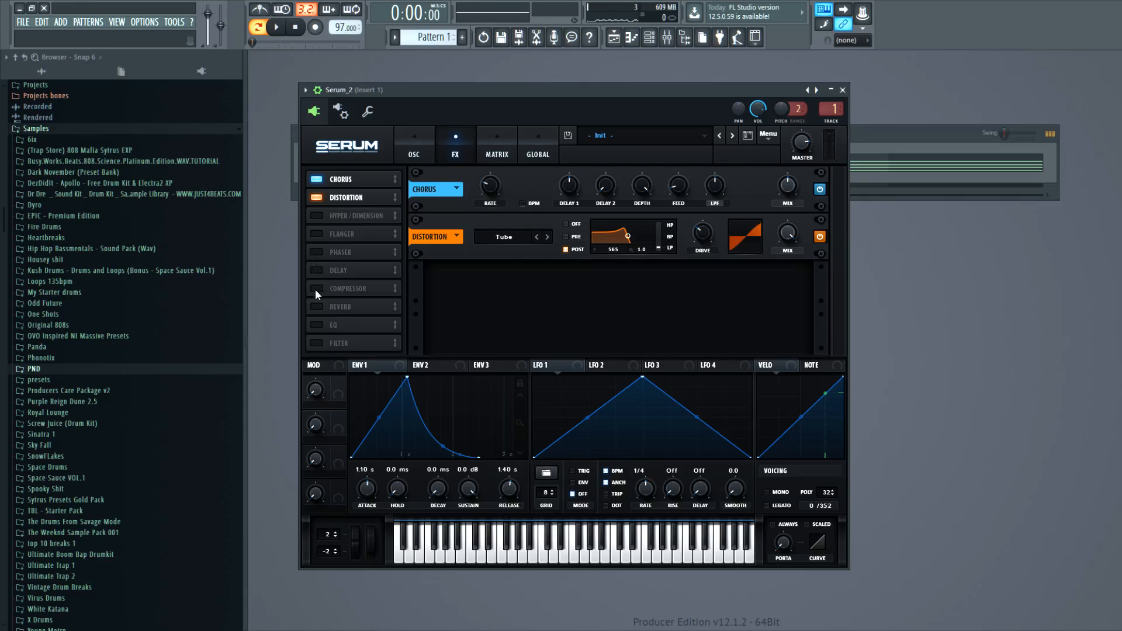
- Enable the Plate reverb, place it directly after the distortion, and raise its size
drag(314, 304, 374, 215)
click(485, 280)
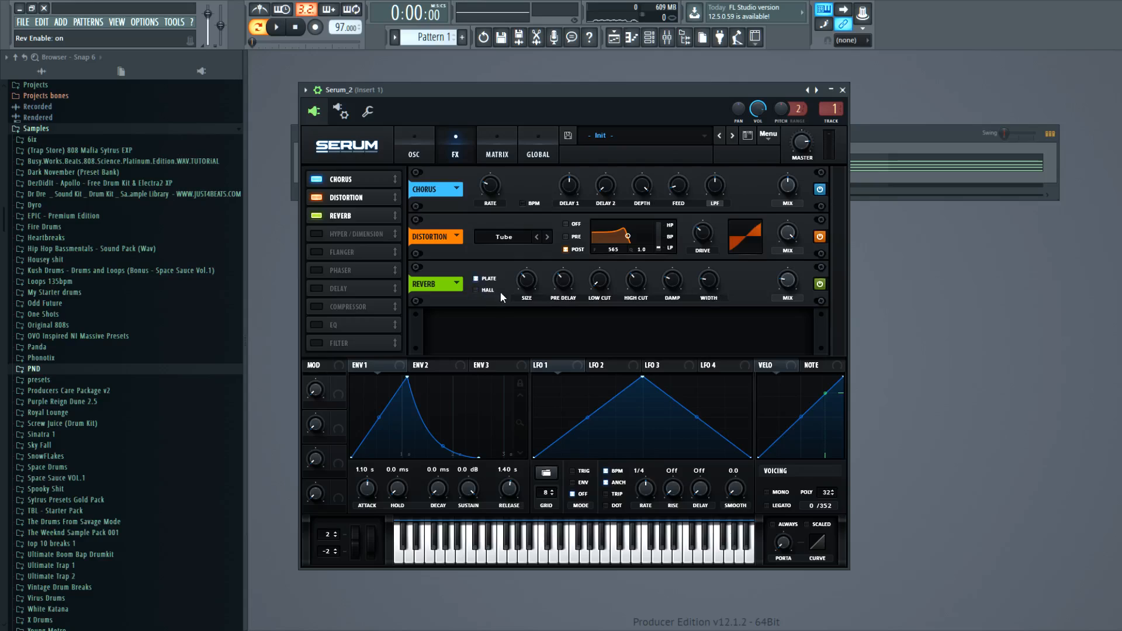
click(529, 285)
scroll(526, 286, up, 3)
- Adjust the reverb's low cut to about 20%, raise its high cut, and set its mix to about 32%
mouse_move(600, 282)
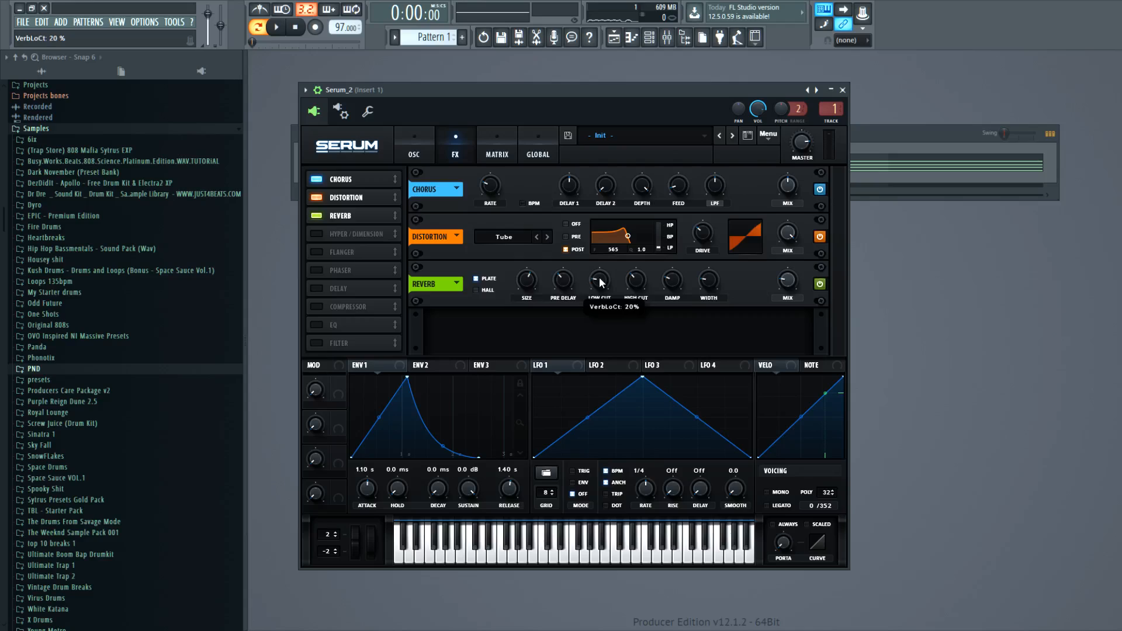
scroll(630, 285, up, 10)
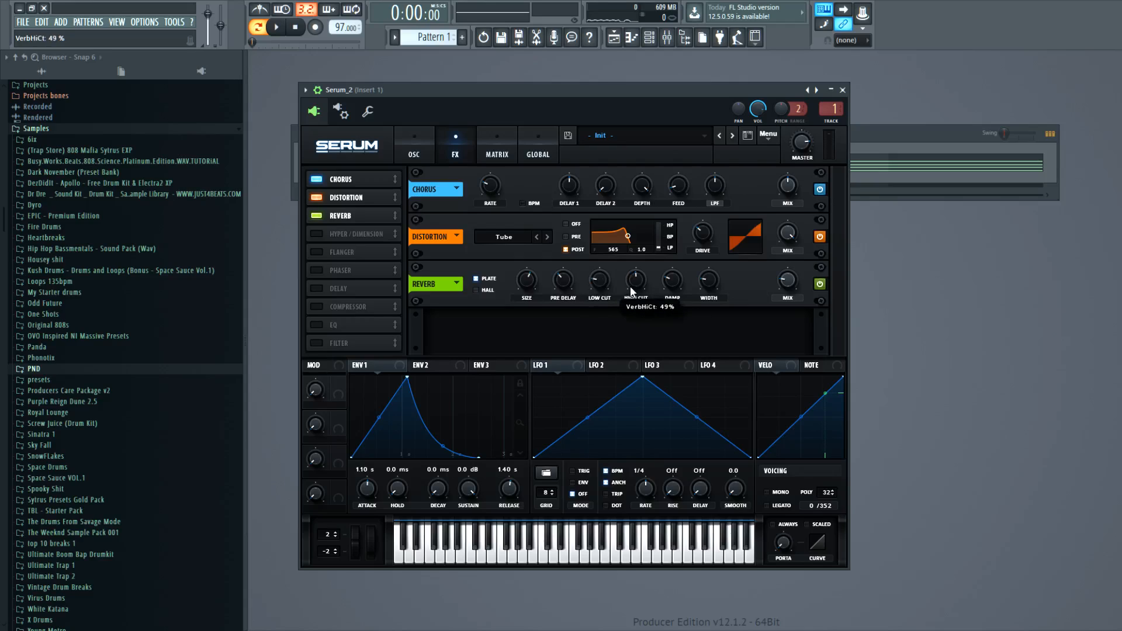
scroll(639, 291, up, 3)
scroll(521, 283, up, 2)
scroll(521, 282, down, 2)
scroll(782, 280, up, 3)
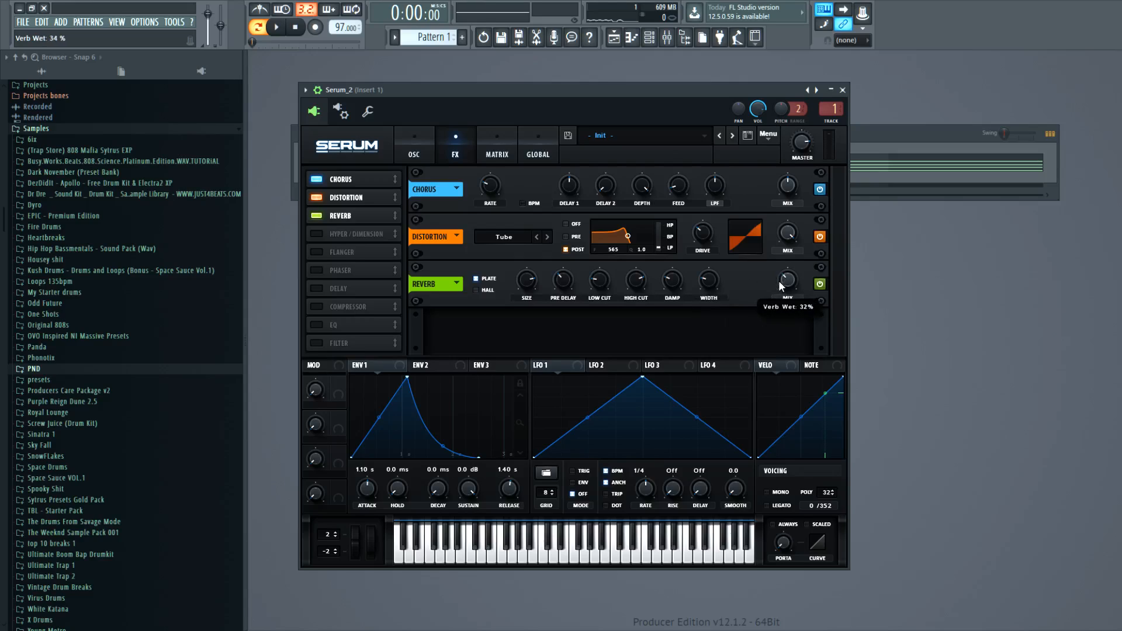
- Play the pattern, compare the sound with and without reverb, and adjust the reverb's size and pre-delay
key(space)
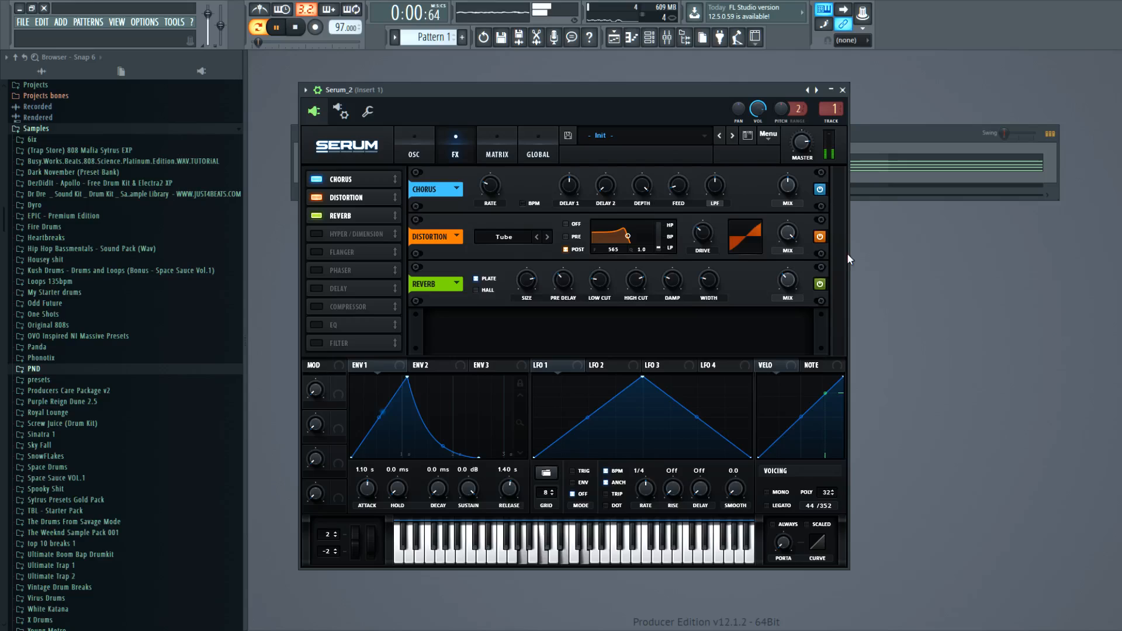
click(820, 283)
click(819, 284)
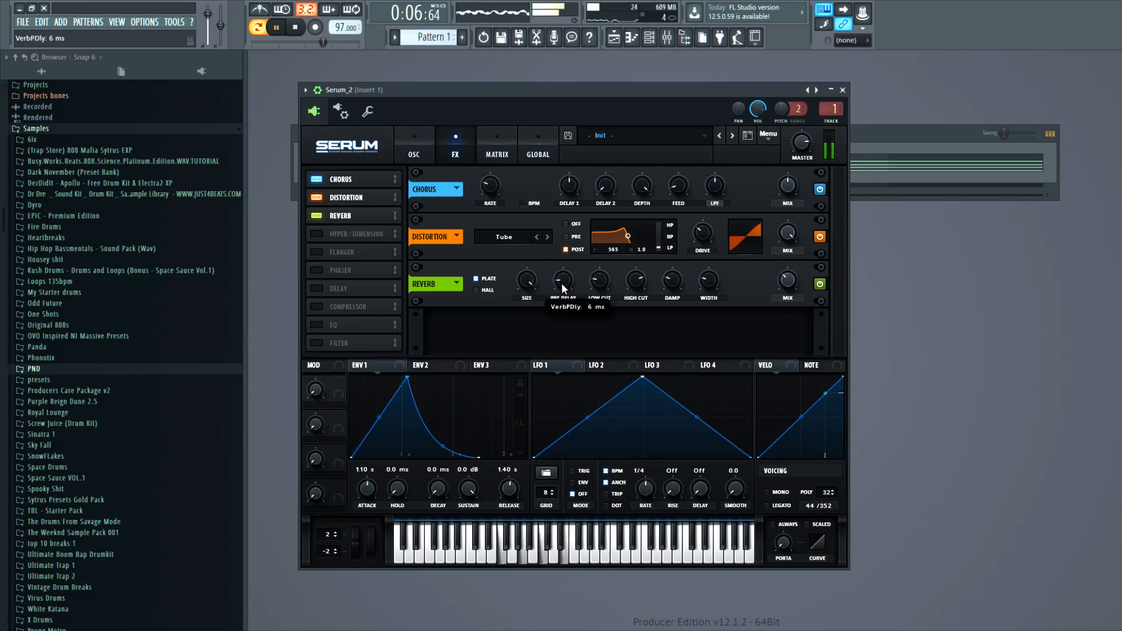
click(295, 27)
key(space)
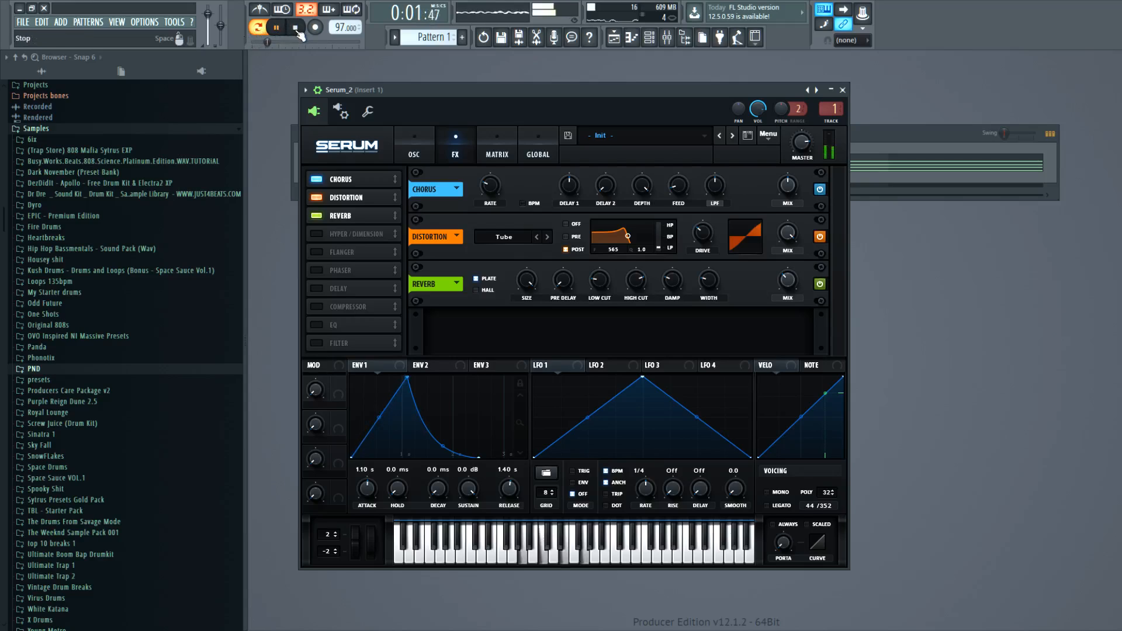
- Stop playback, close the synth window, and open the SNARES folder of the PND kit in the sample browser
click(296, 29)
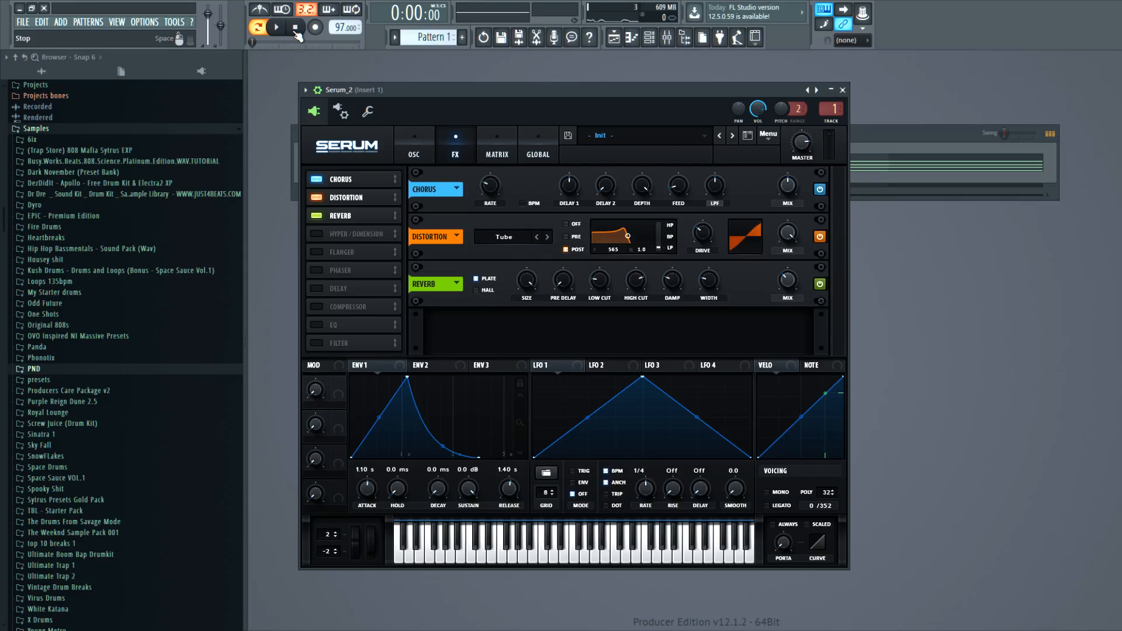
click(843, 89)
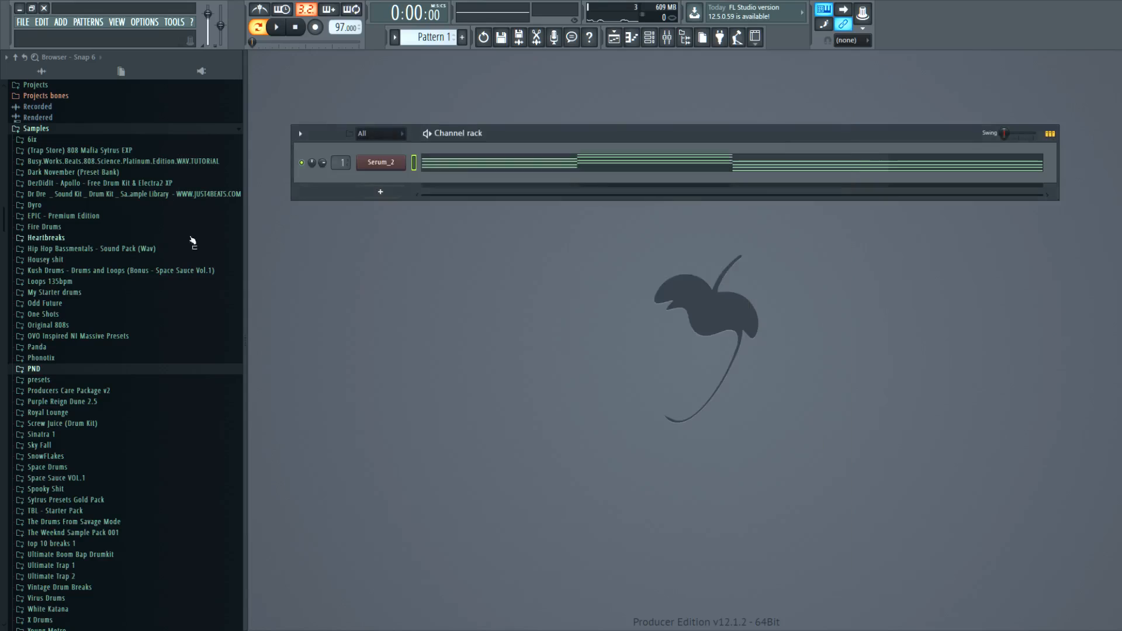
click(71, 379)
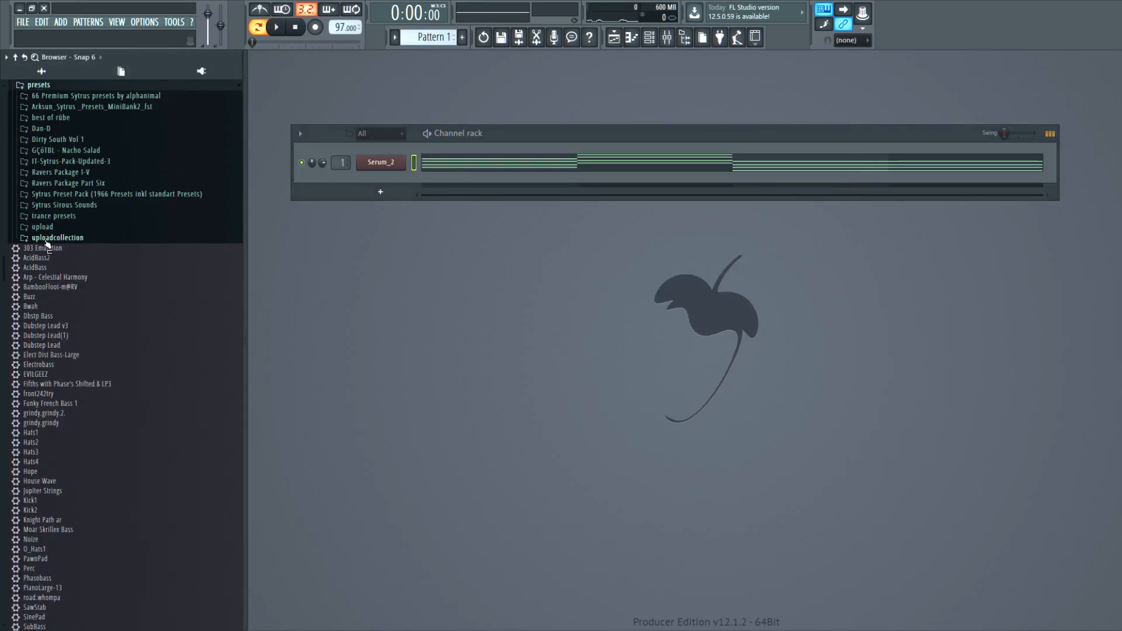
click(41, 88)
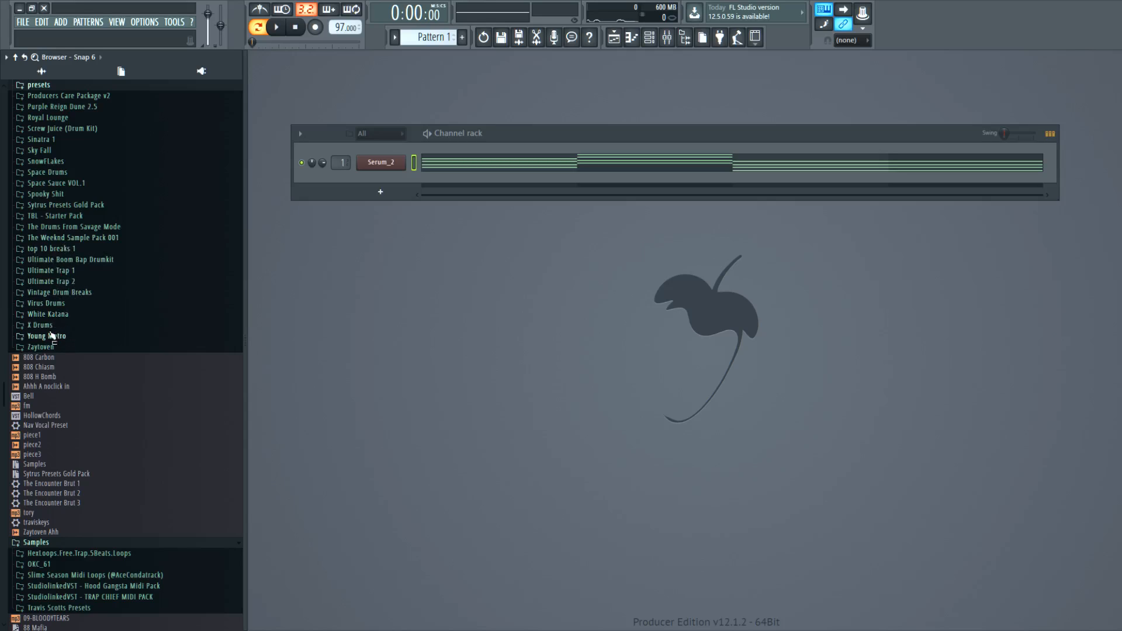
click(52, 329)
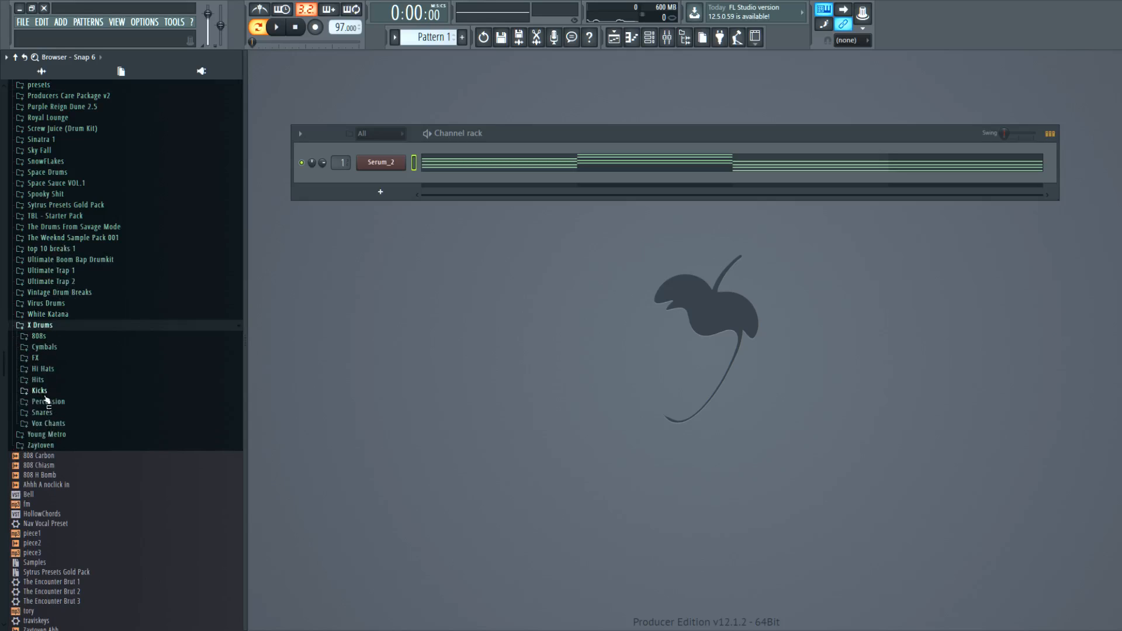
click(51, 326)
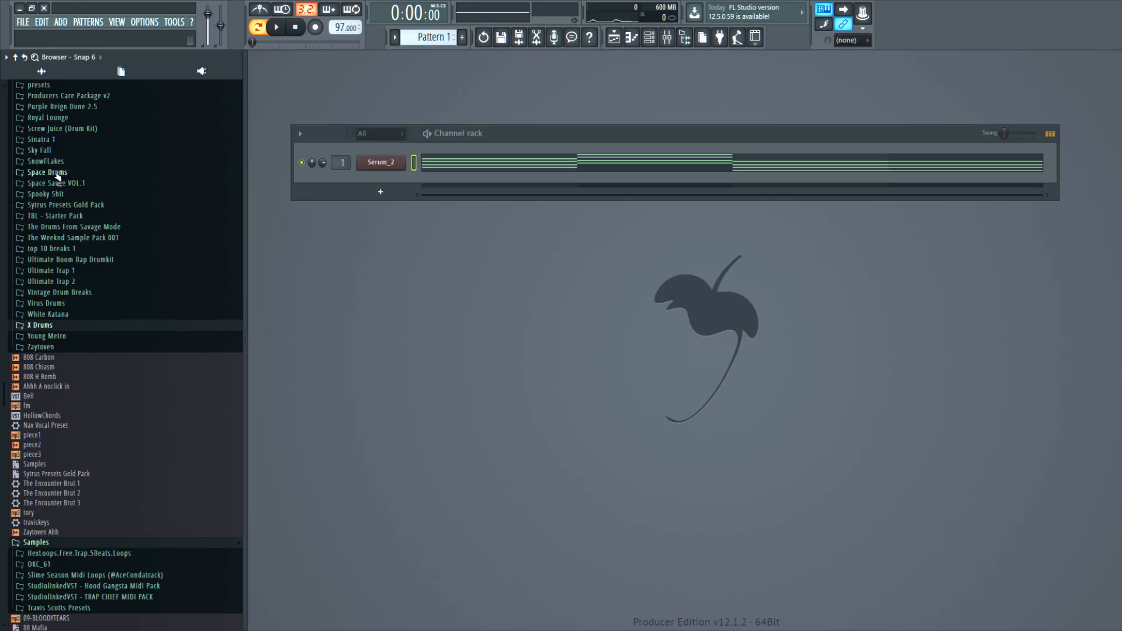
scroll(58, 175, up, 3)
click(35, 132)
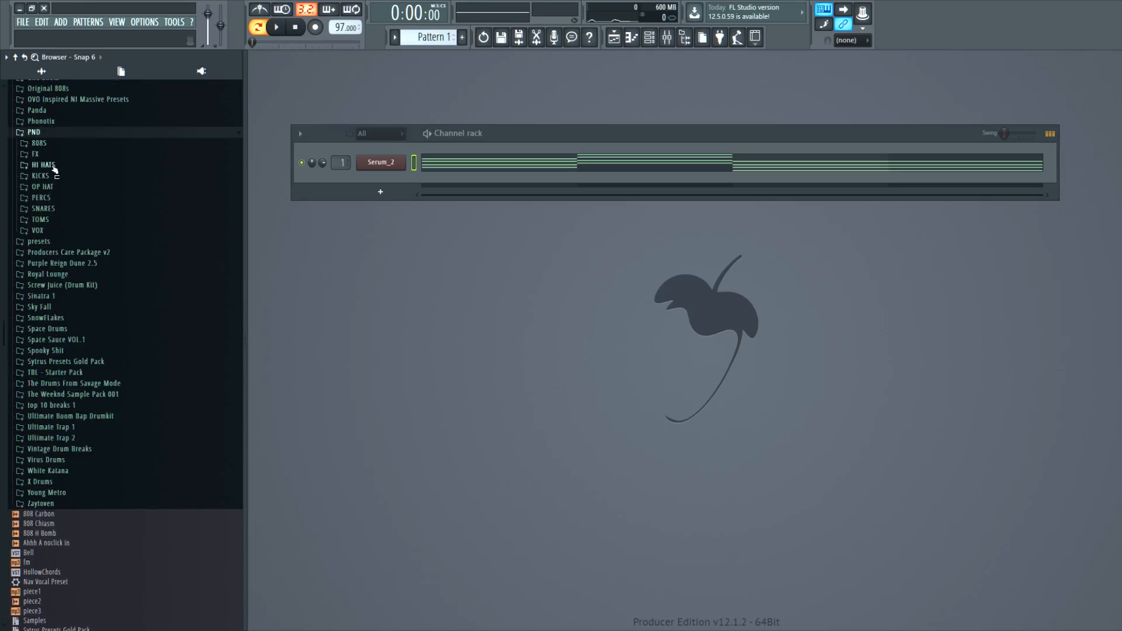
click(44, 208)
- Audition the PND snare samples and add SNARE 4 as a new channel below the synth
click(44, 219)
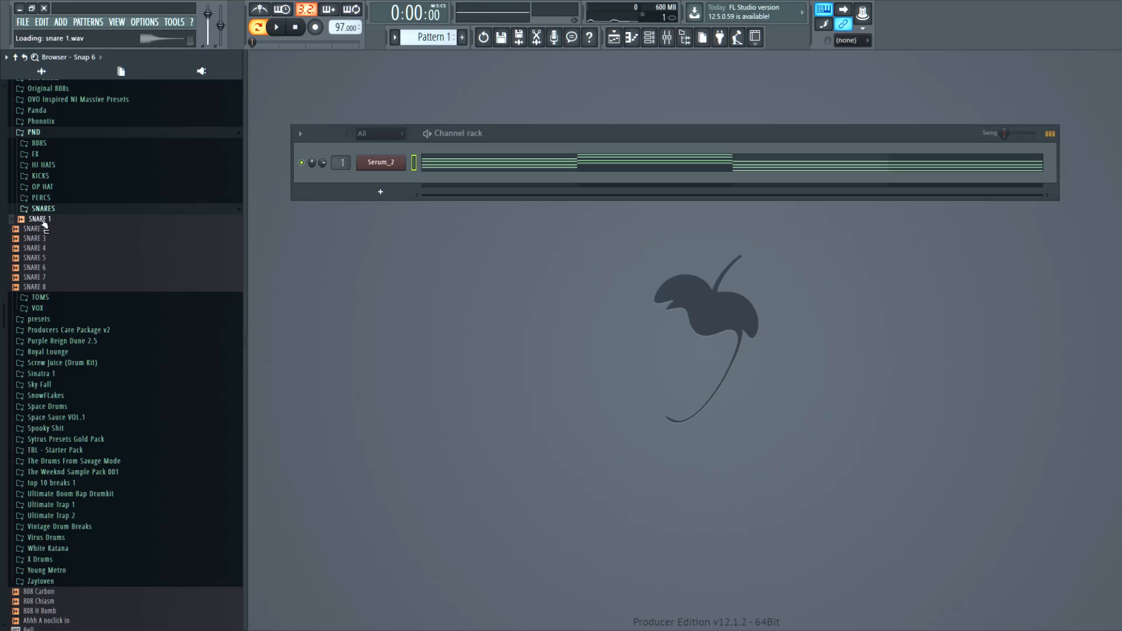
click(39, 258)
drag(47, 267, 311, 202)
drag(60, 258, 358, 185)
click(41, 247)
click(40, 238)
click(51, 252)
scroll(338, 183, up, 1)
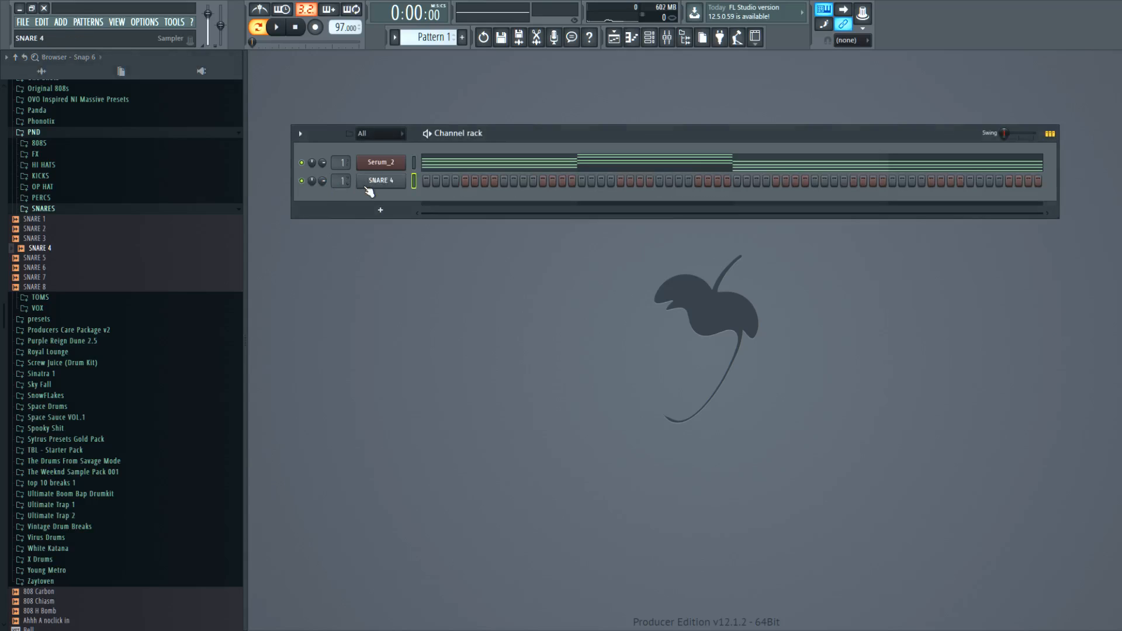
- Assign SNARE 4 to mixer track 2 and set its root note to C#5
click(381, 180)
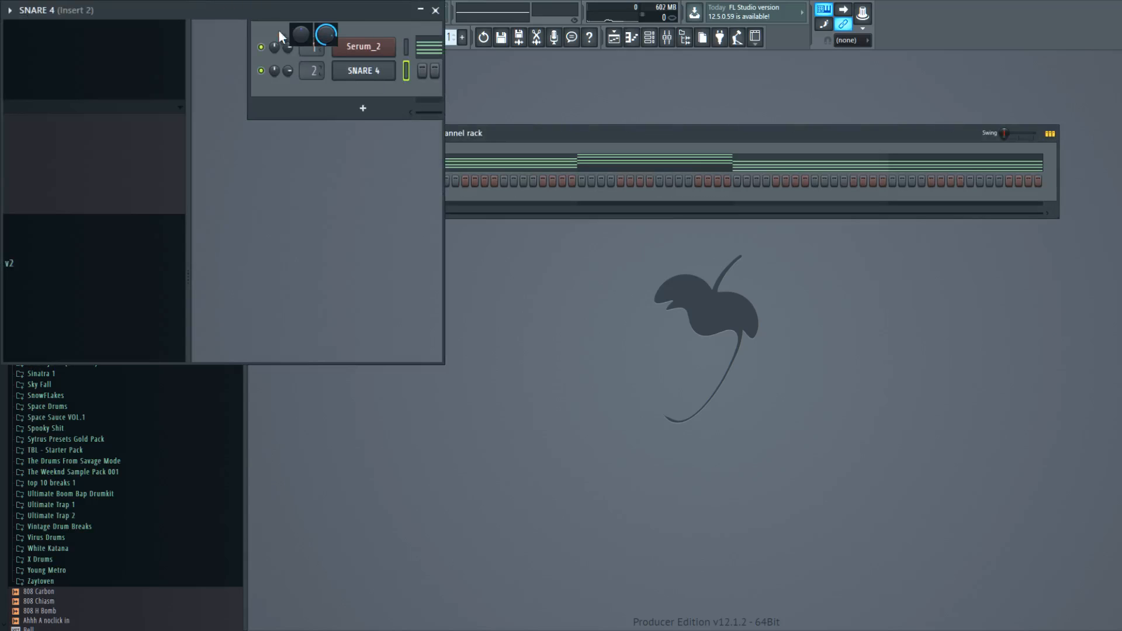
click(436, 10)
click(403, 182)
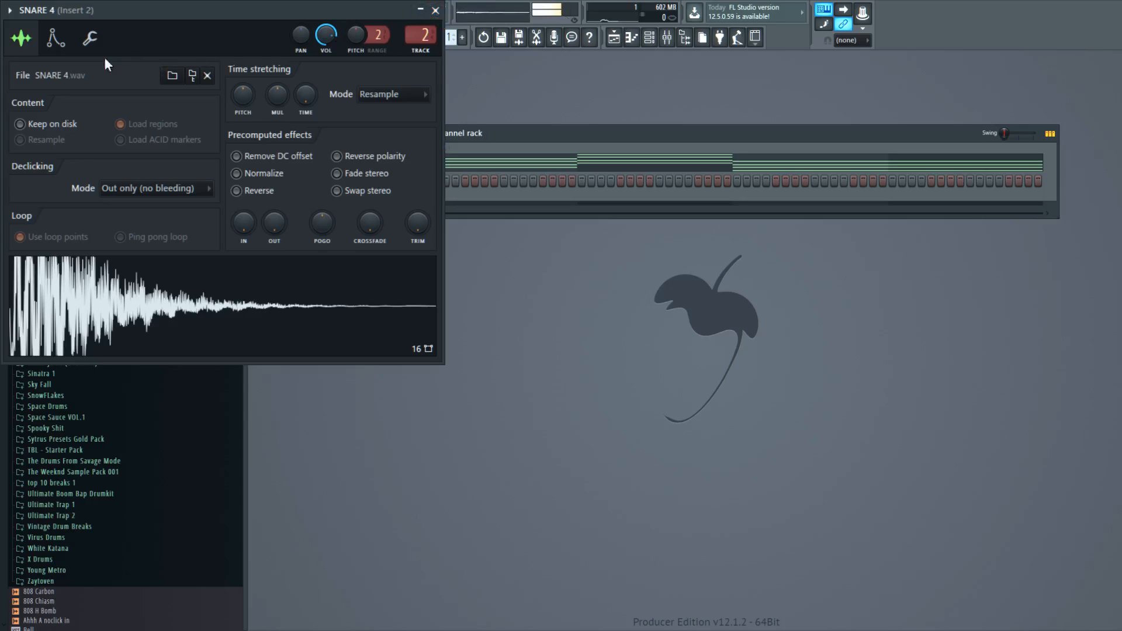
click(55, 38)
right_click(228, 310)
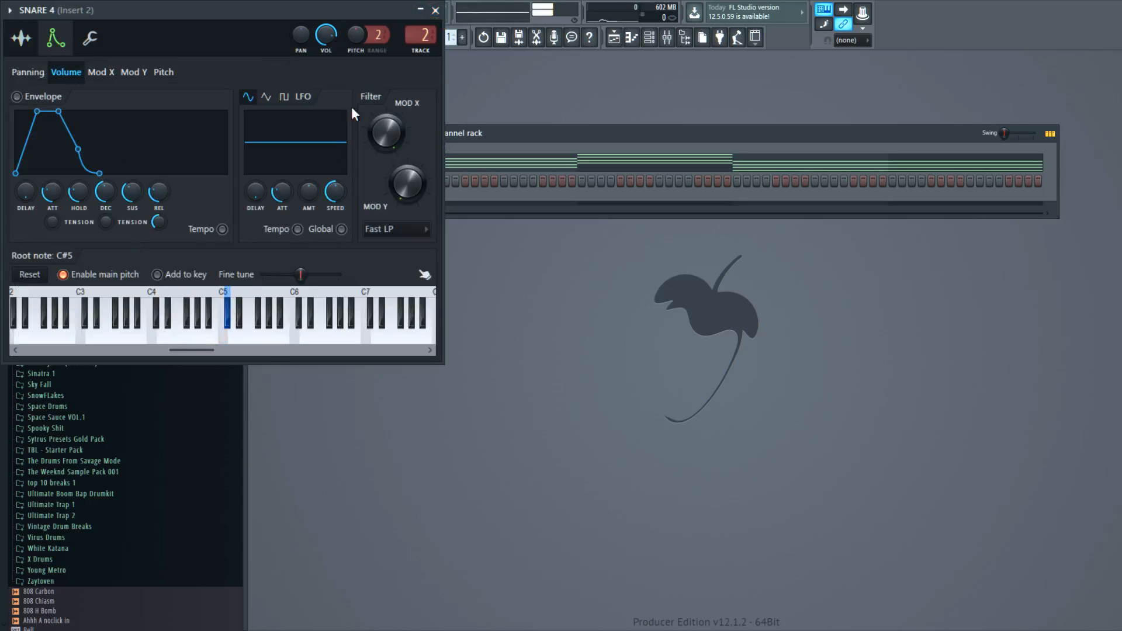
click(436, 11)
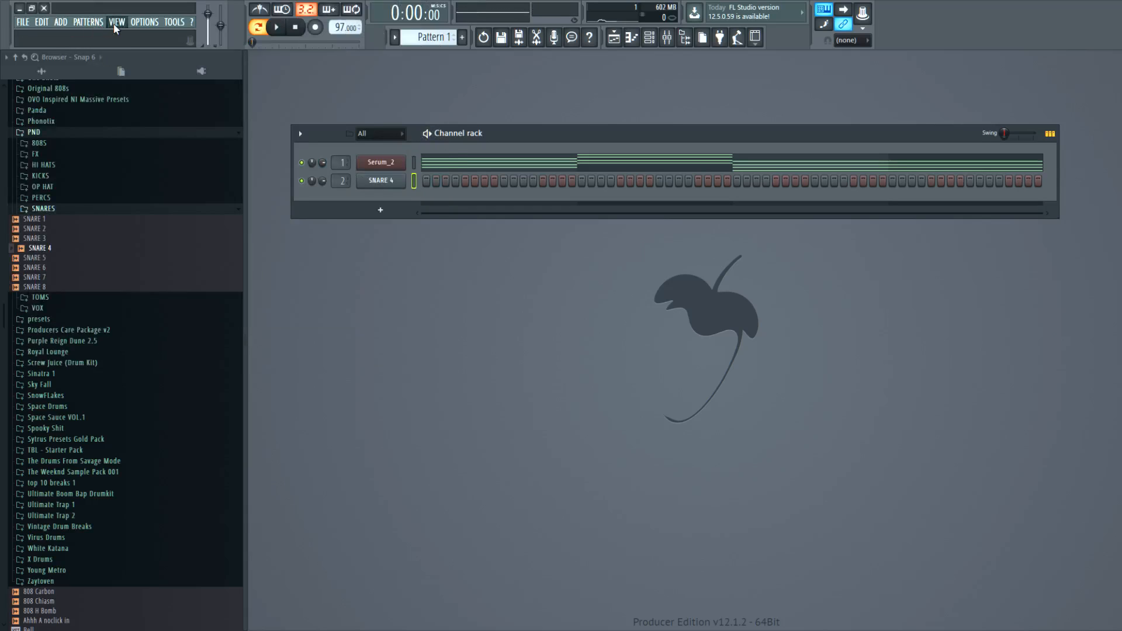
- Put a LexPlate reverb on the snare's mixer track with 70 ms predelay and a 32% mix
key(F9)
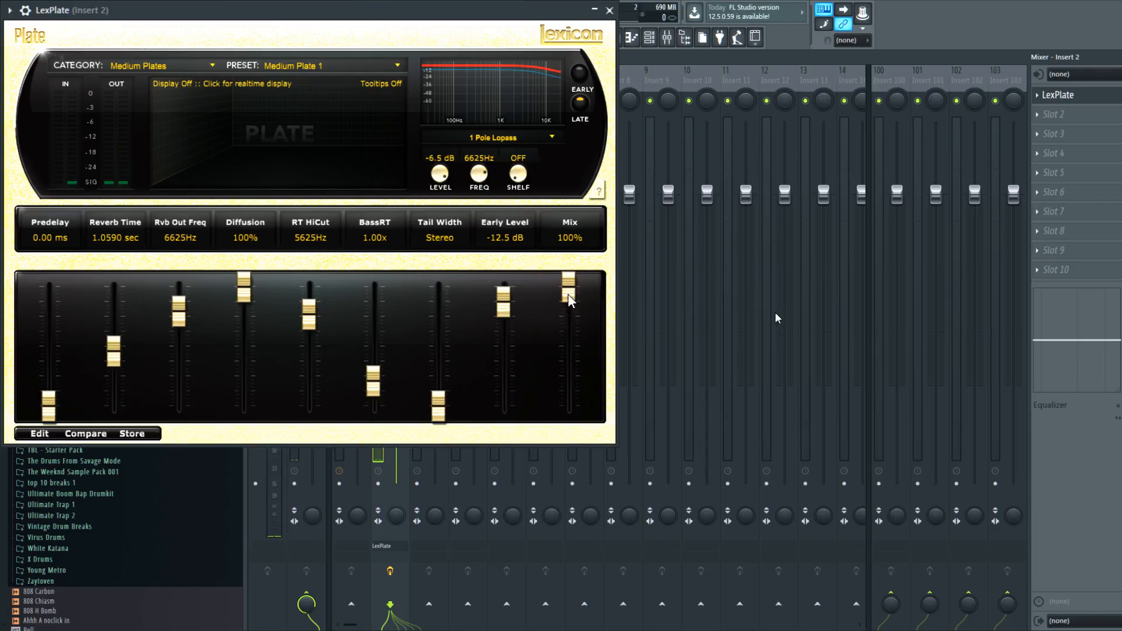
drag(48, 399, 45, 383)
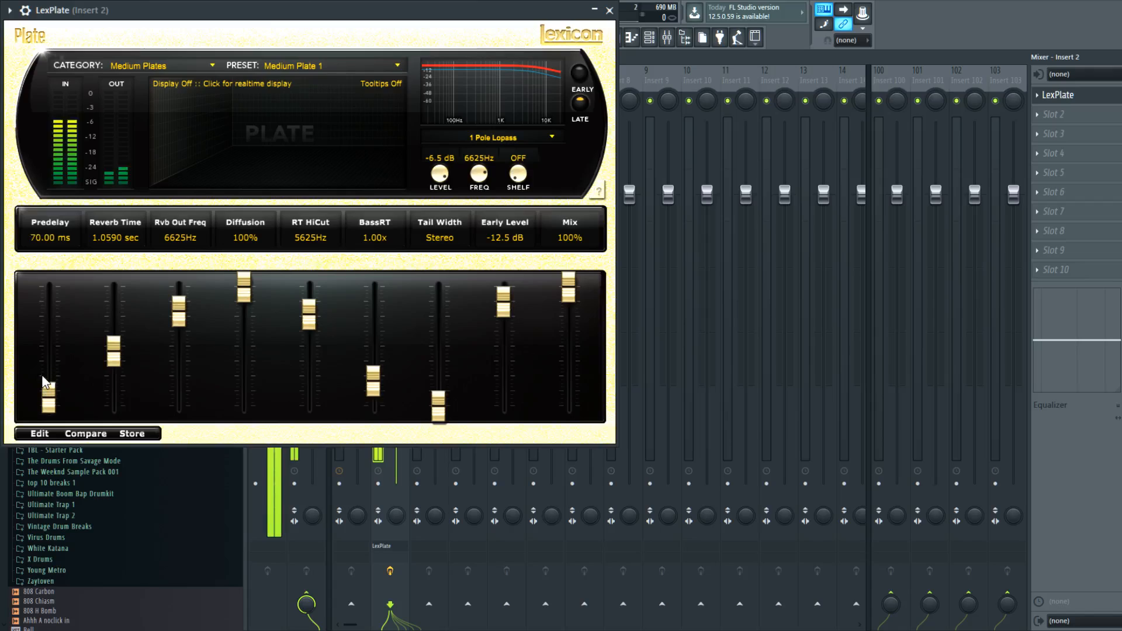
scroll(585, 291, down, 5)
scroll(585, 291, down, 7)
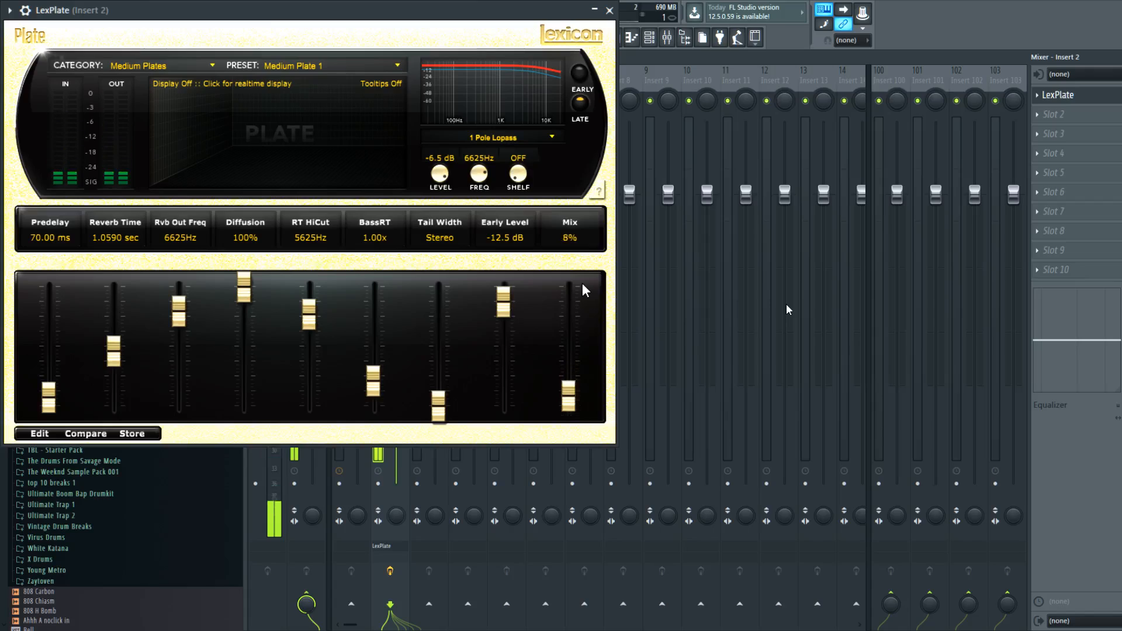
scroll(585, 290, up, 3)
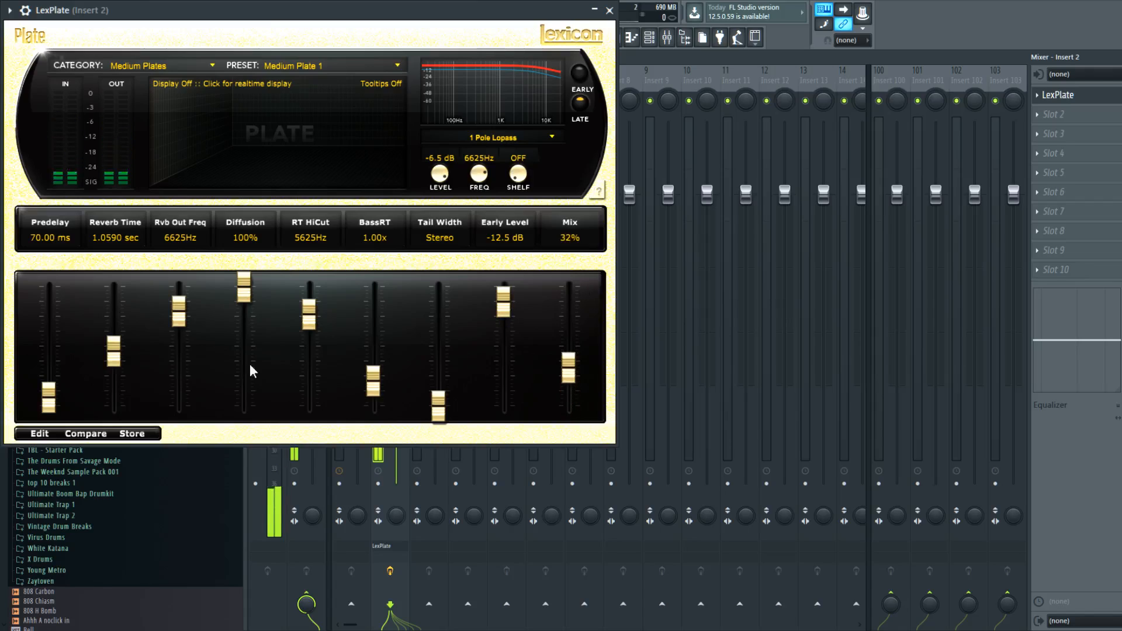
- Compare LexPlate predelays of 105 and 35 ms on the snare, try a 52% mix, and remove the reverb from the track
scroll(42, 403, up, 3)
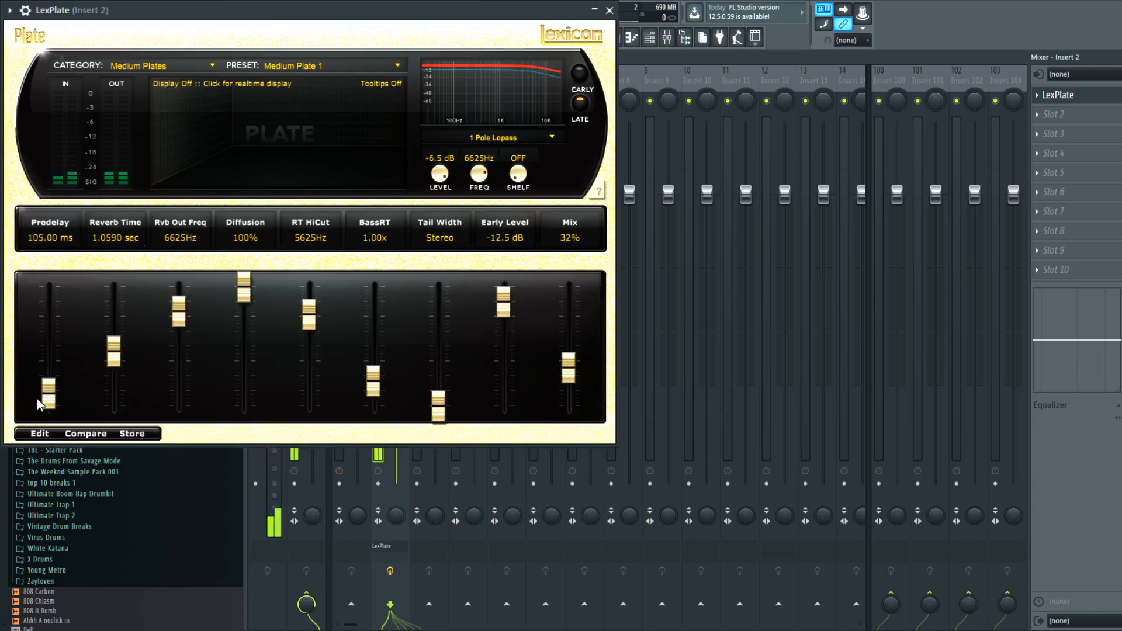
scroll(50, 405, down, 3)
scroll(61, 408, down, 3)
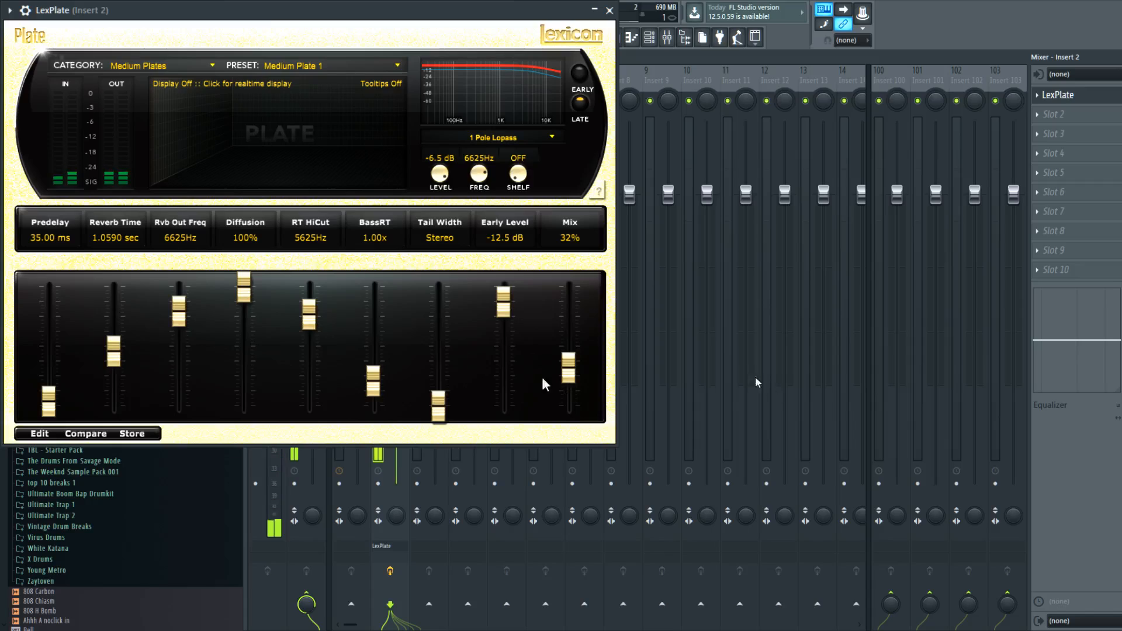
scroll(570, 361, down, 2)
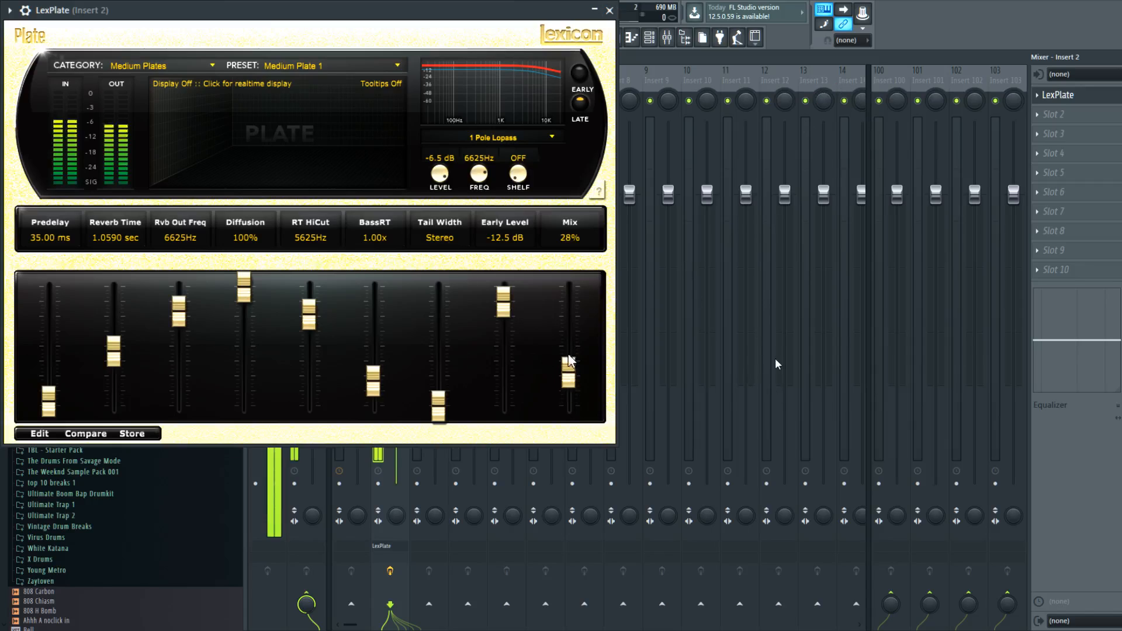
scroll(570, 361, up, 12)
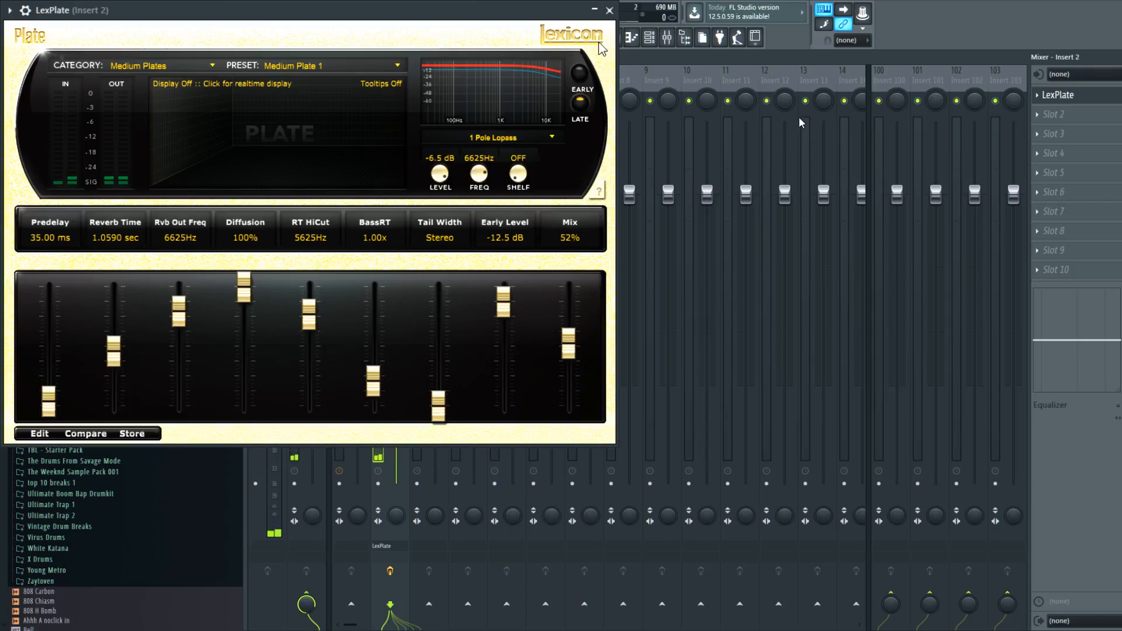
click(1058, 95)
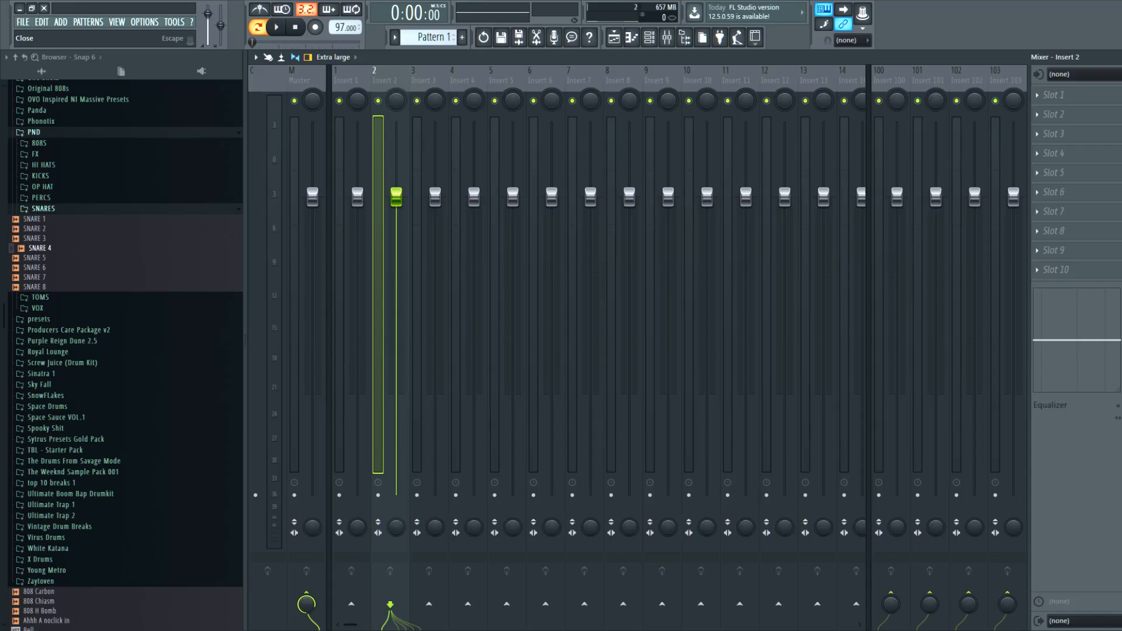
key(F9)
- Adjust the high cut and width of Serum's reverb and play the pattern to check the sound
click(366, 165)
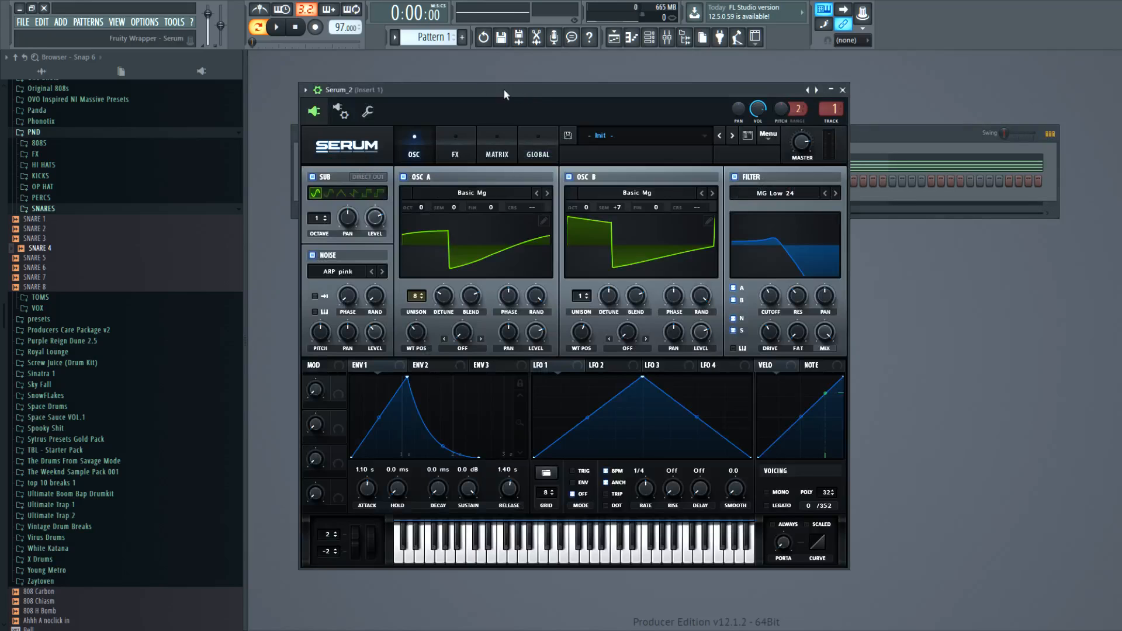
click(451, 159)
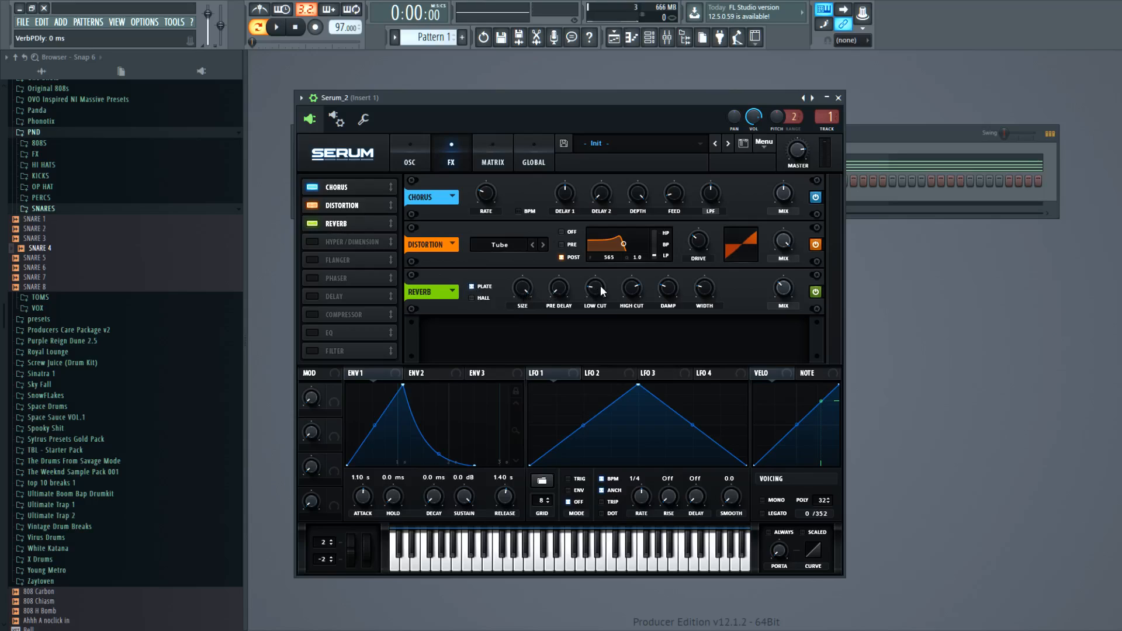
mouse_move(600, 293)
mouse_move(636, 290)
scroll(634, 290, down, 3)
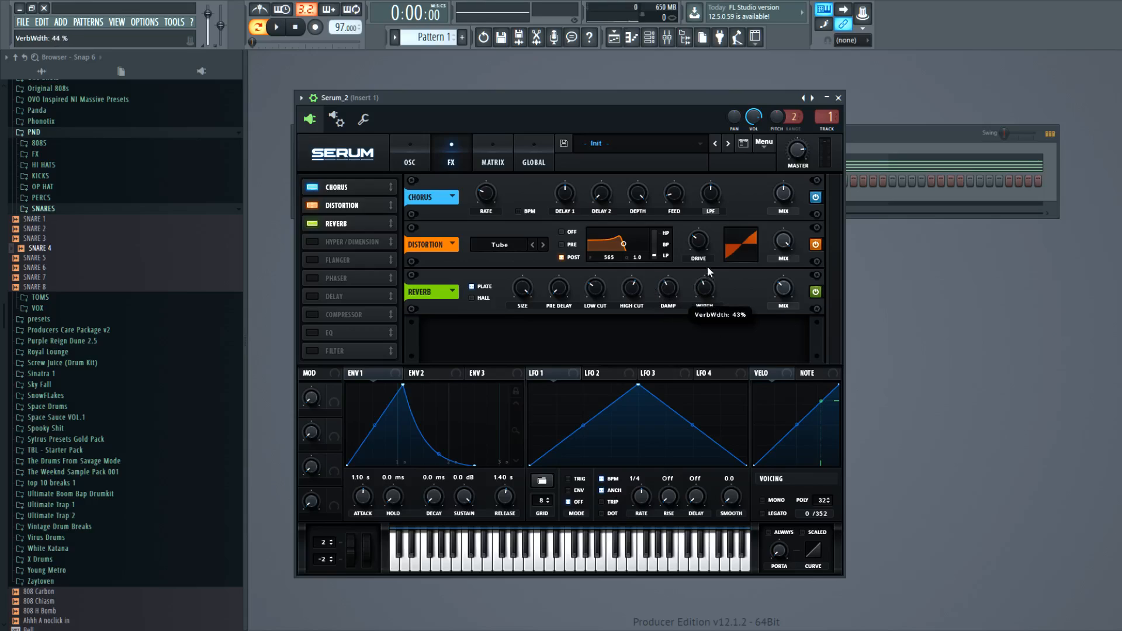
click(286, 27)
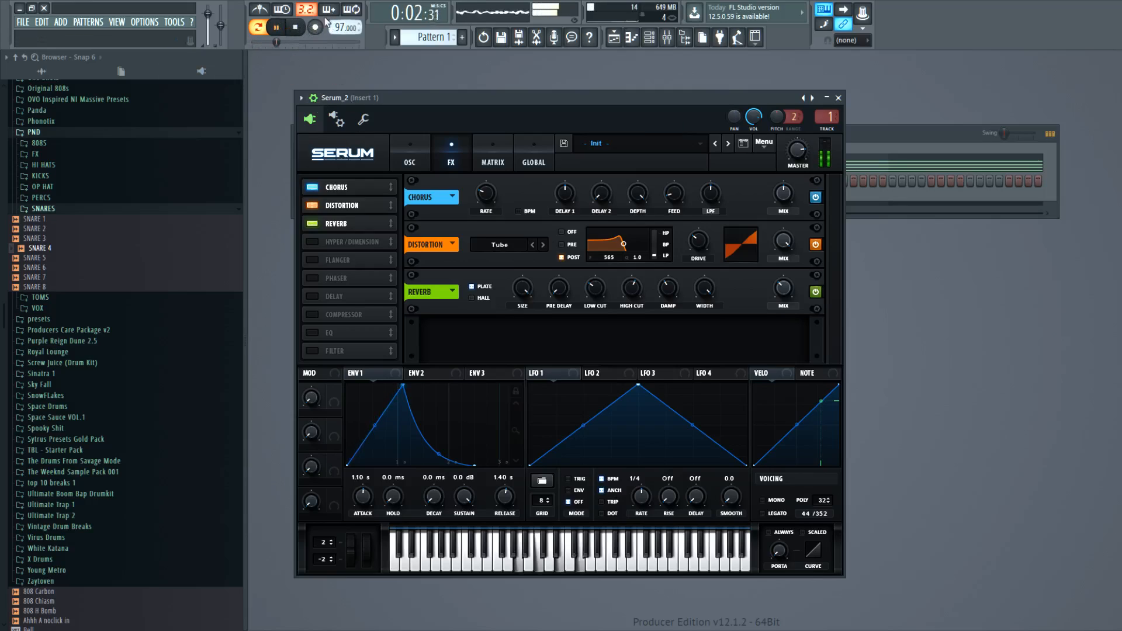
click(295, 30)
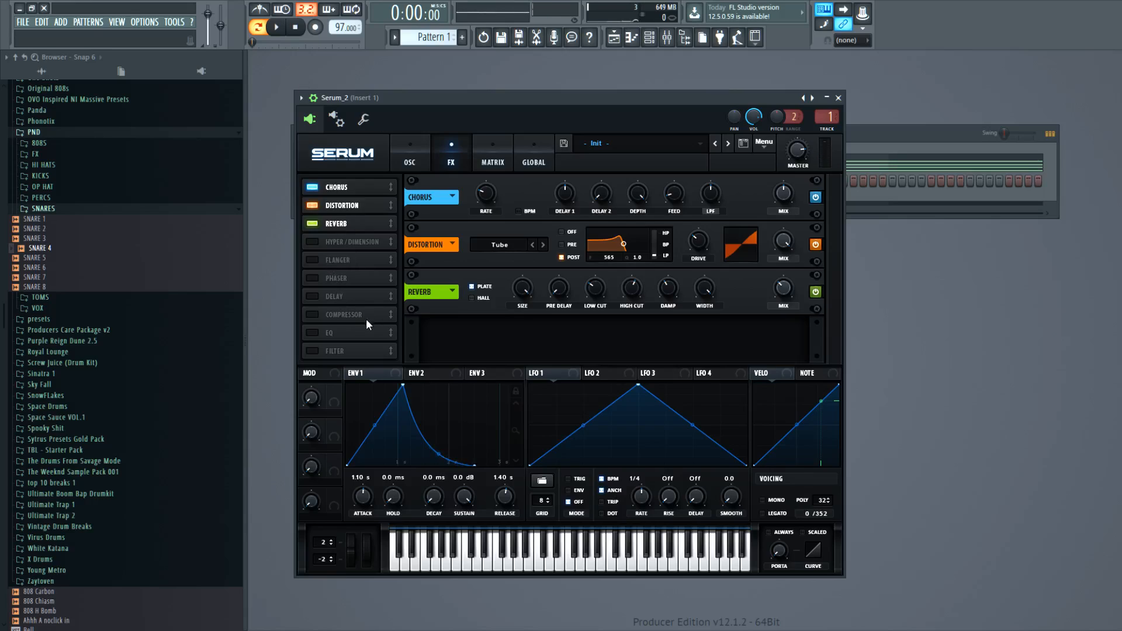
- Try the EQ effect directly after the reverb and switch it off
click(312, 333)
drag(349, 333, 345, 240)
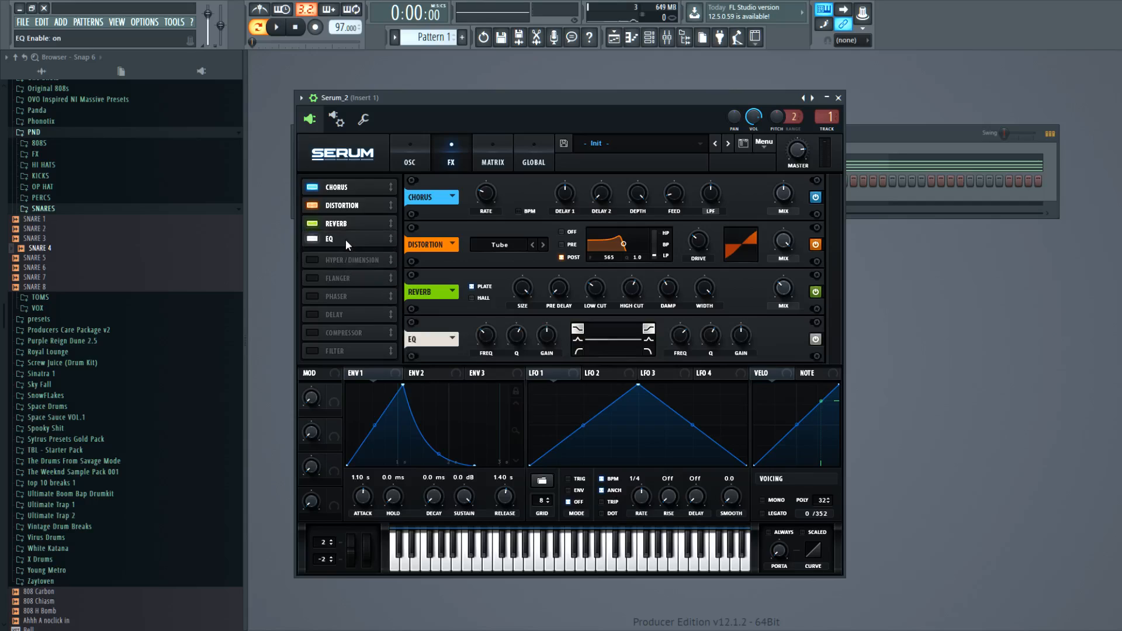
click(341, 244)
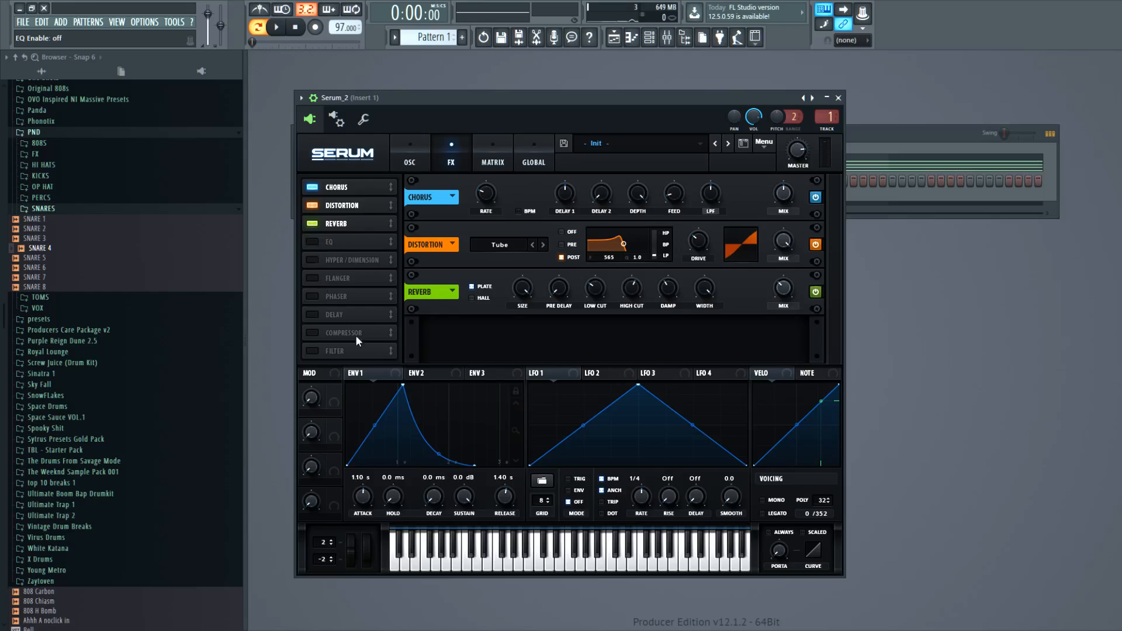
click(318, 240)
click(318, 240)
- Enable the MG Low 6 filter effect and, while the pattern plays, set its cutoff to about 245 Hz and drive to 10%
click(312, 350)
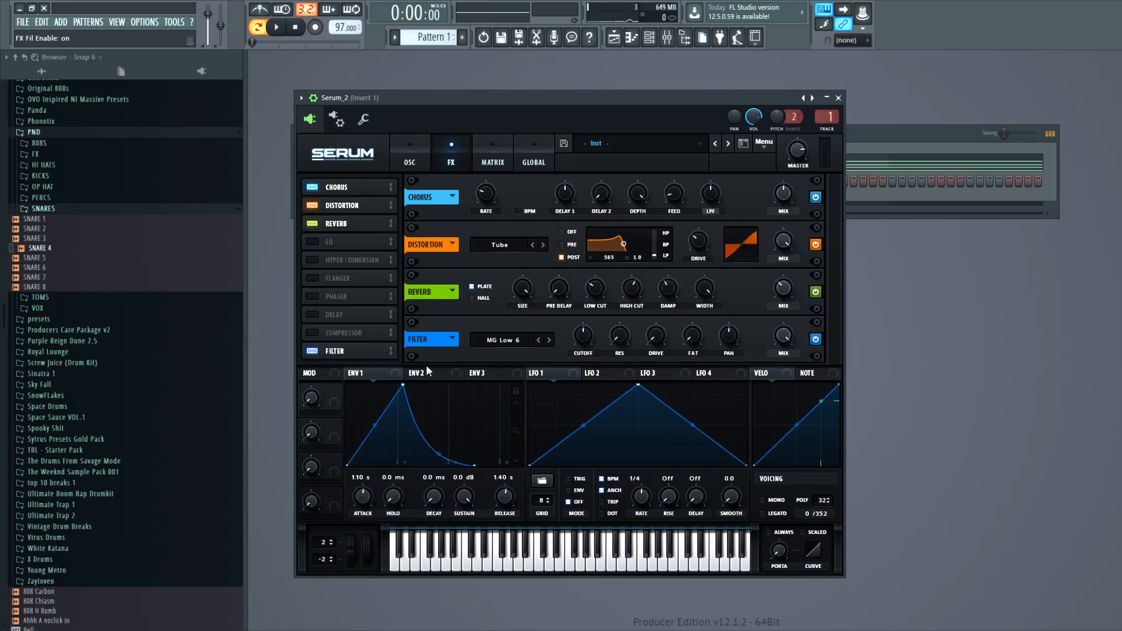
key(space)
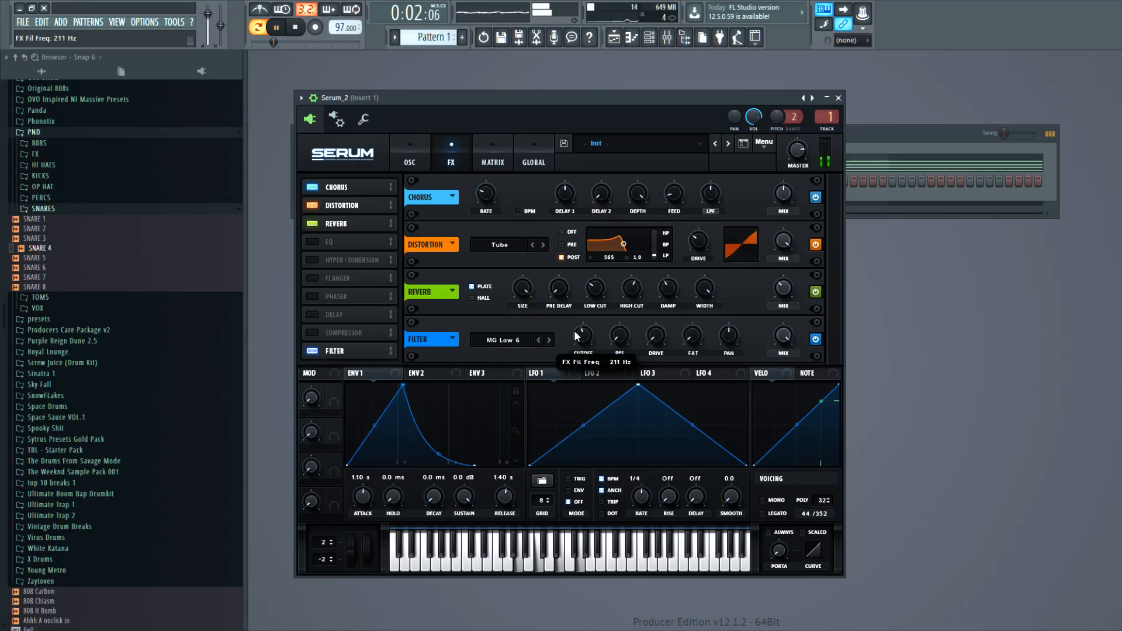
drag(577, 336, 577, 331)
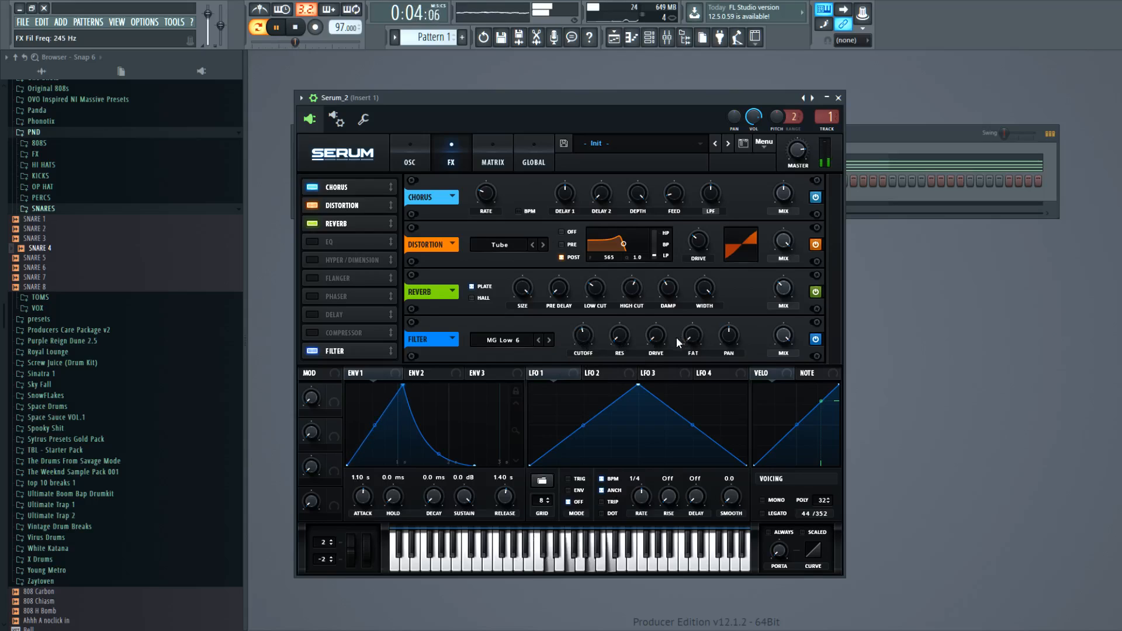
mouse_move(661, 345)
drag(660, 346, 663, 359)
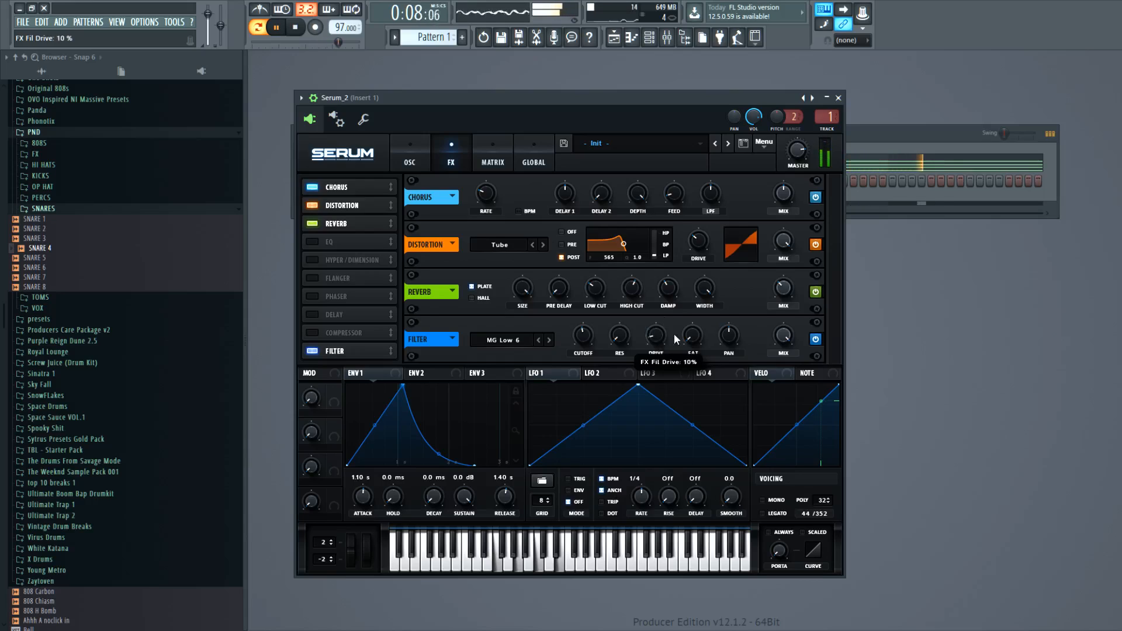
- Try the filter effect's fat amount, return it to 0%, and raise the resonance to 37%
drag(692, 337, 692, 330)
drag(705, 290, 695, 392)
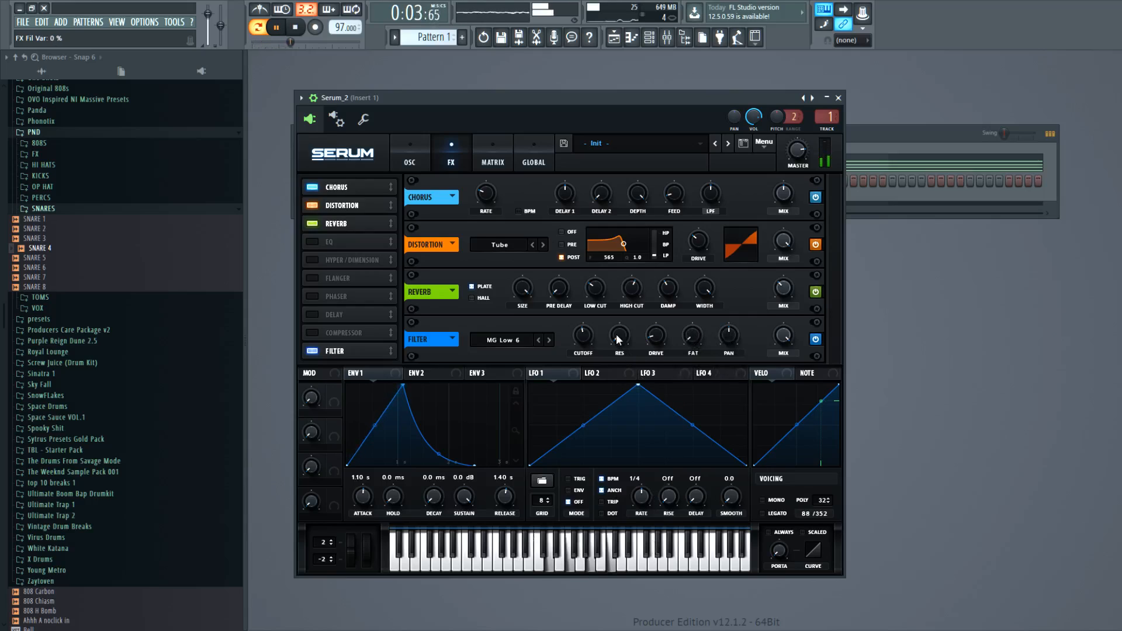
drag(619, 340, 667, 210)
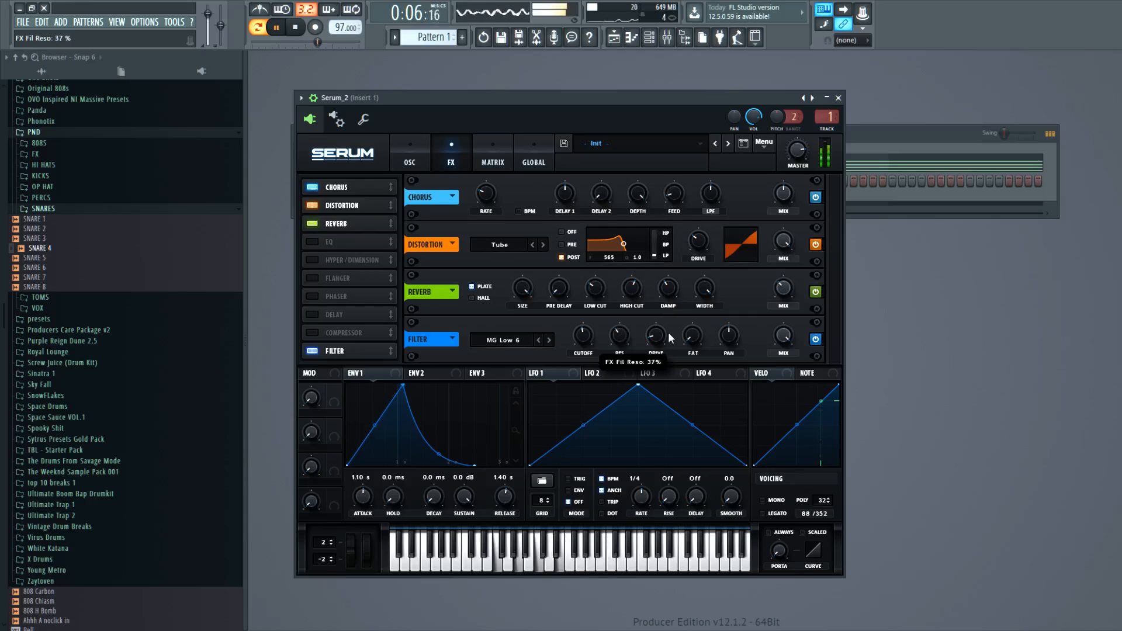
- Lower the filter effect's cutoff to about 211 Hz, compare the playing pattern with the filter off and on, then close Serum and stop playback
click(584, 337)
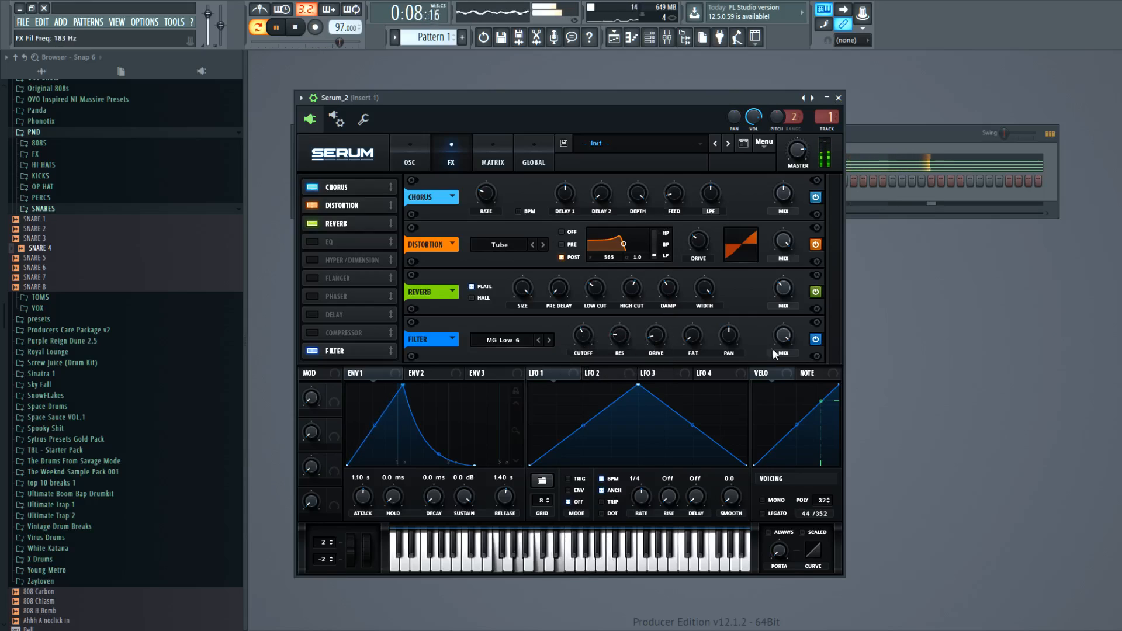
click(815, 339)
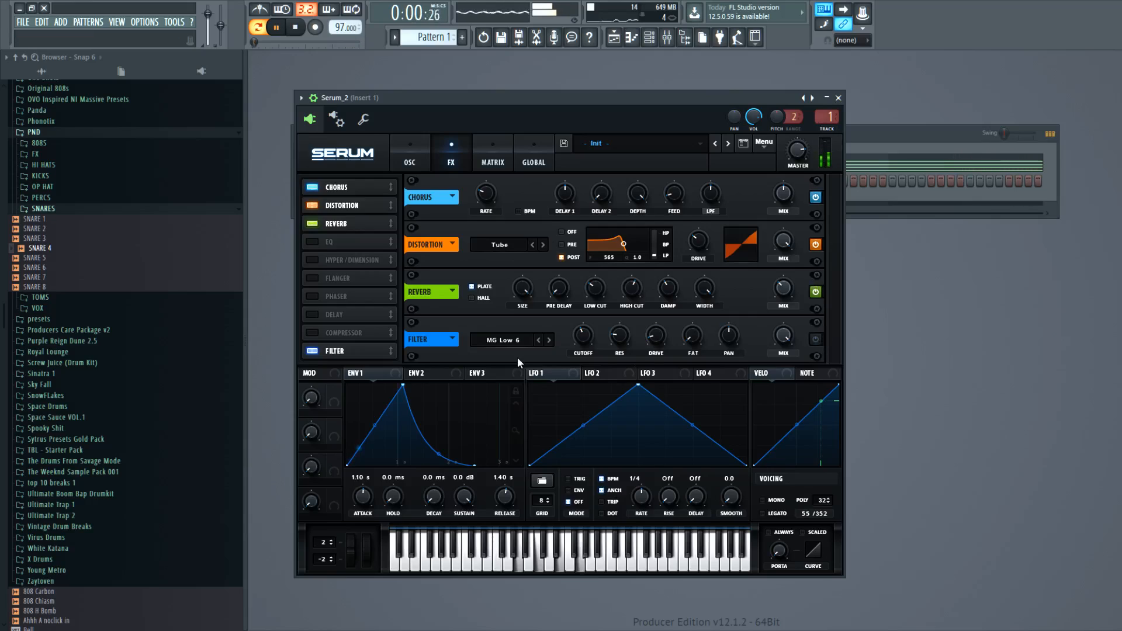
click(312, 352)
click(312, 352)
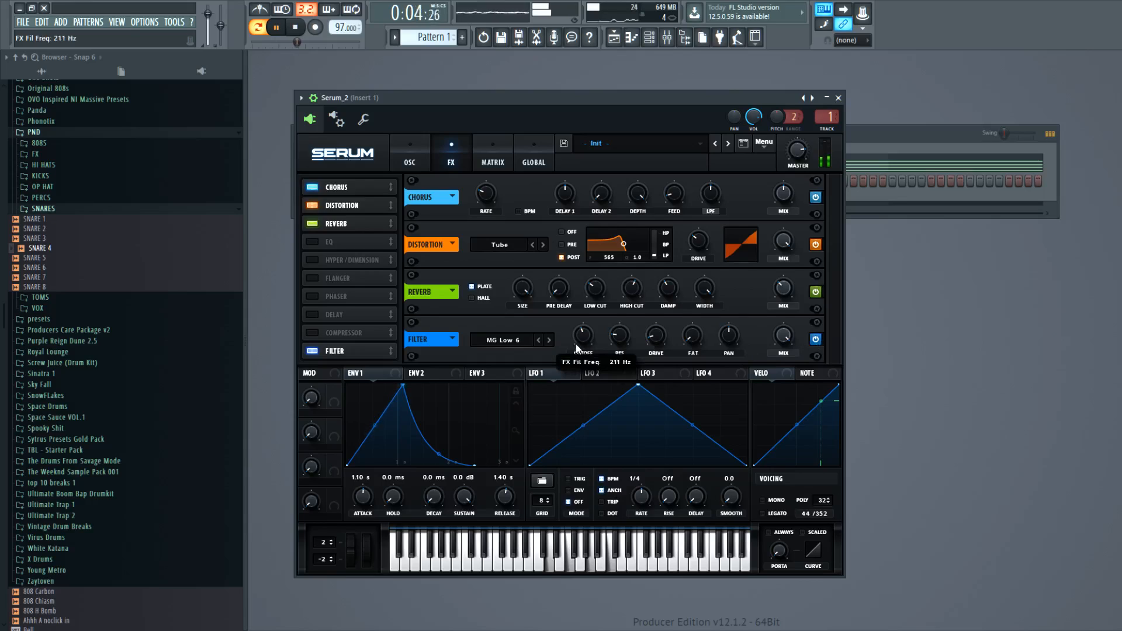
click(839, 99)
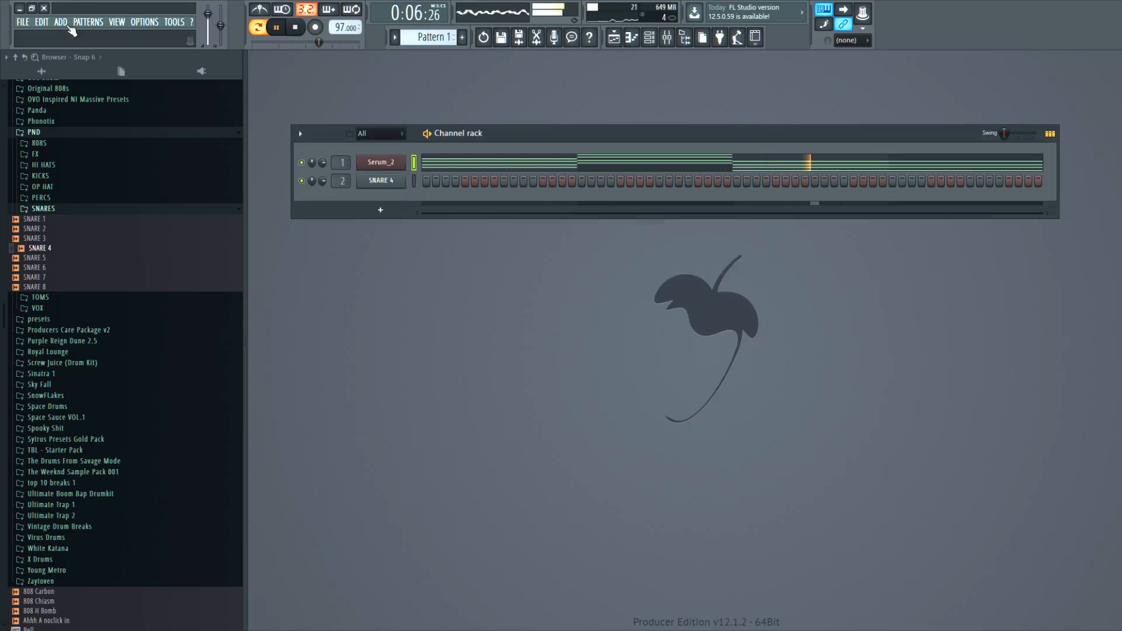
key(space)
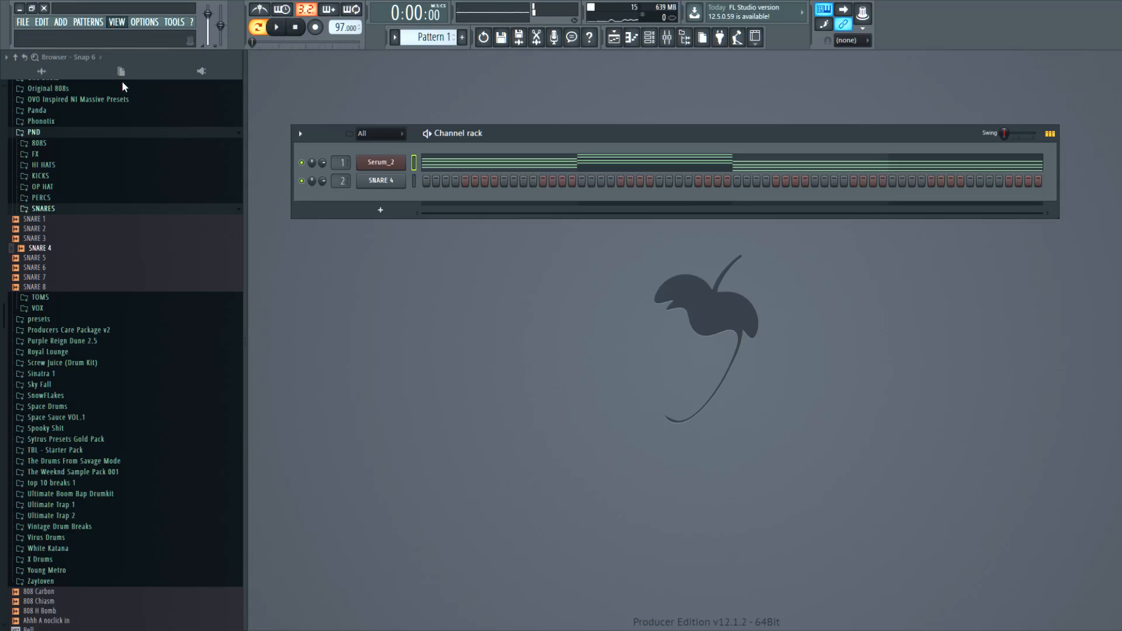
- Load dblue_Crusher on mixer Insert 1 and set its reduction to 26 samples while listening to the pattern
key(F9)
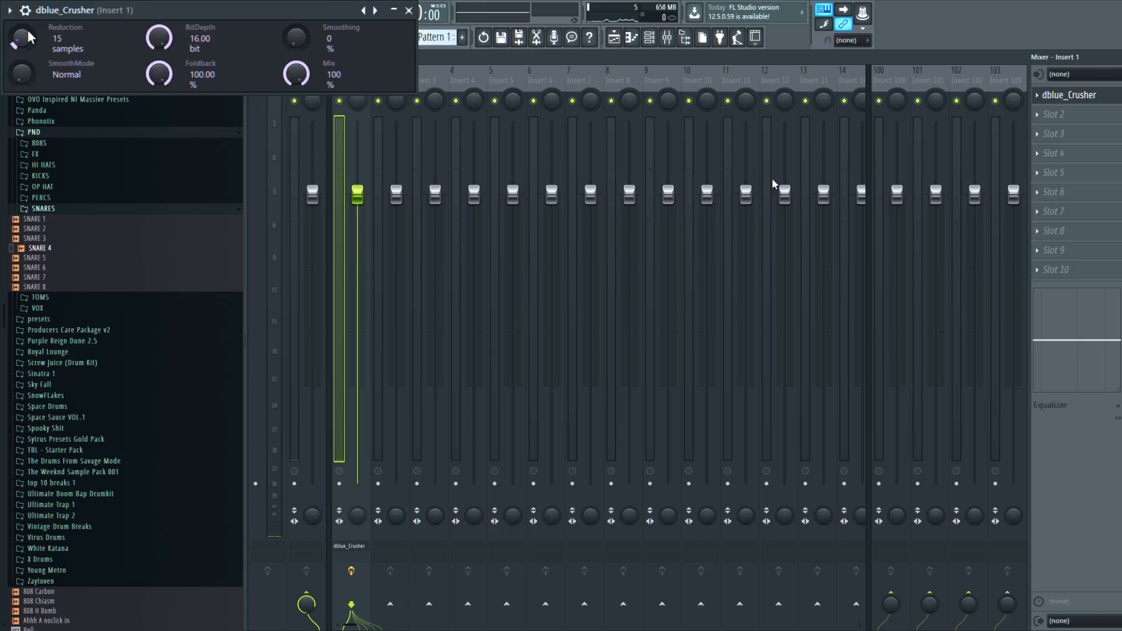
scroll(22, 37, down, 3)
key(space)
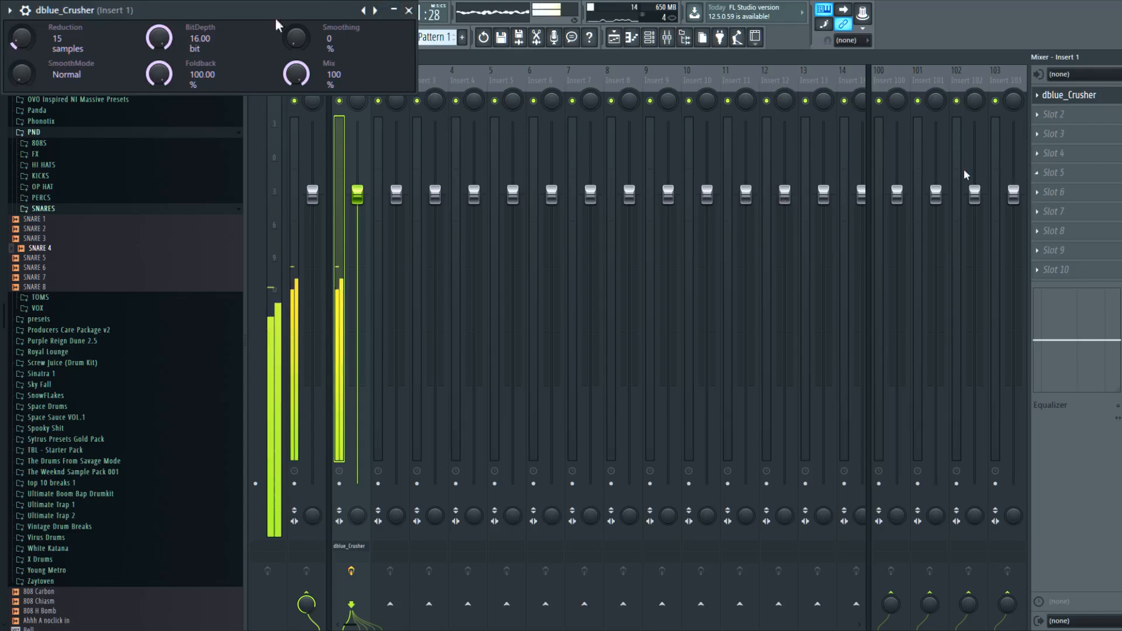
scroll(17, 47, up, 5)
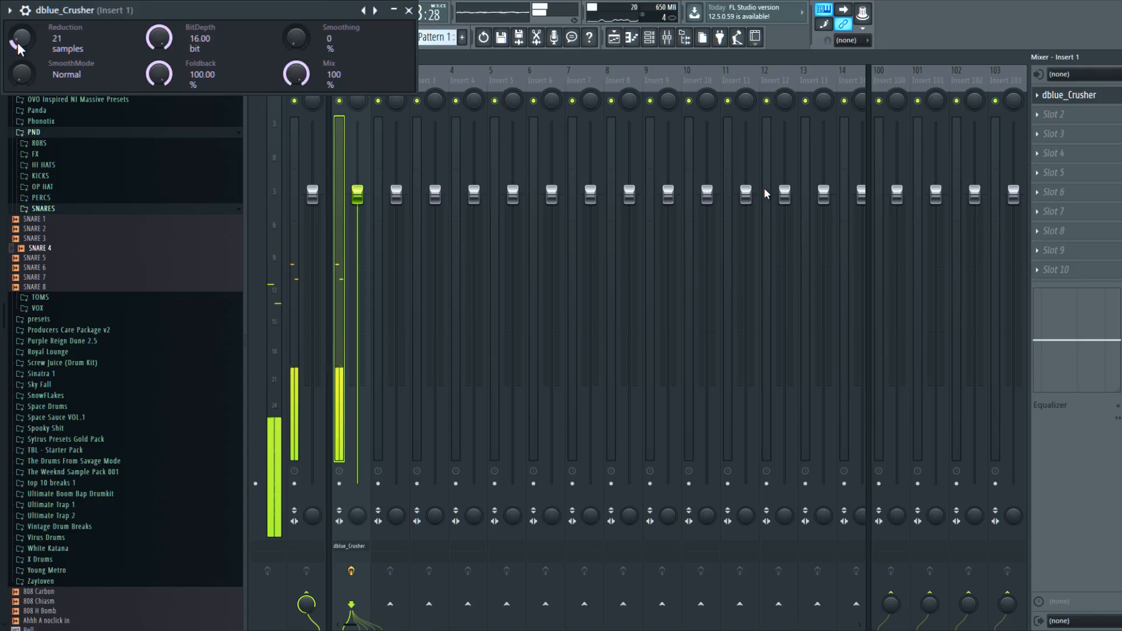
drag(746, 195, 746, 204)
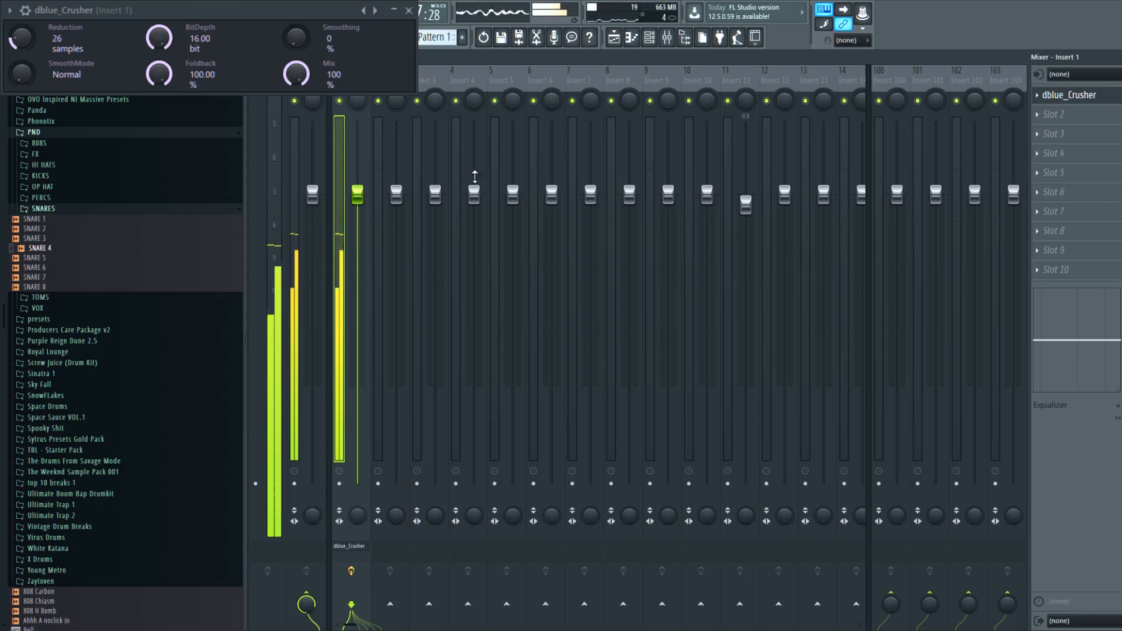
key(space)
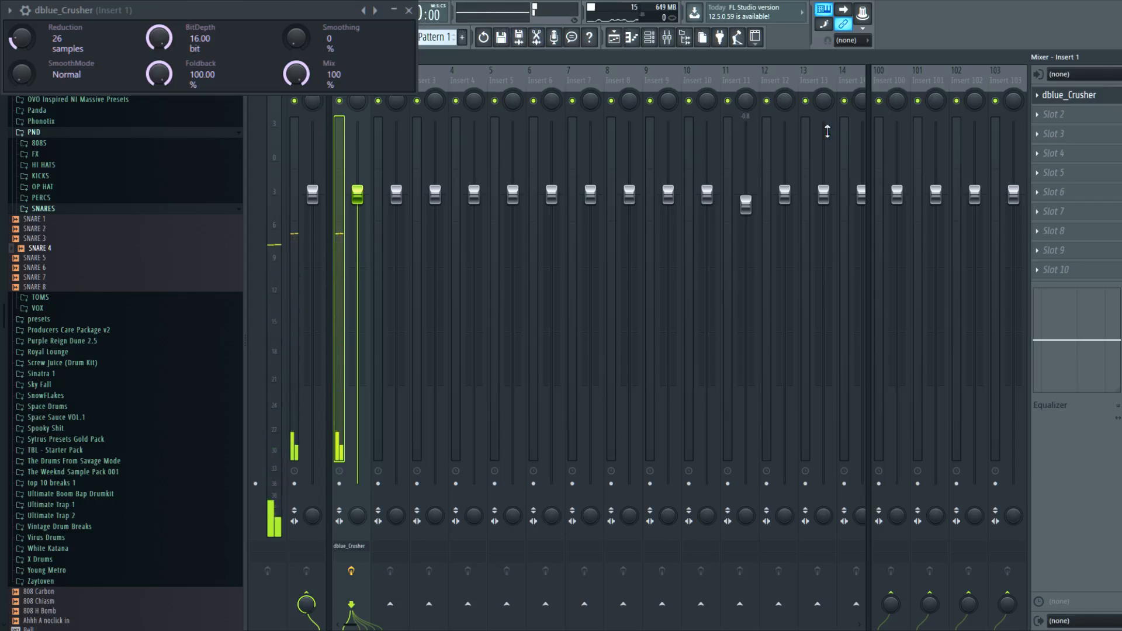
click(409, 10)
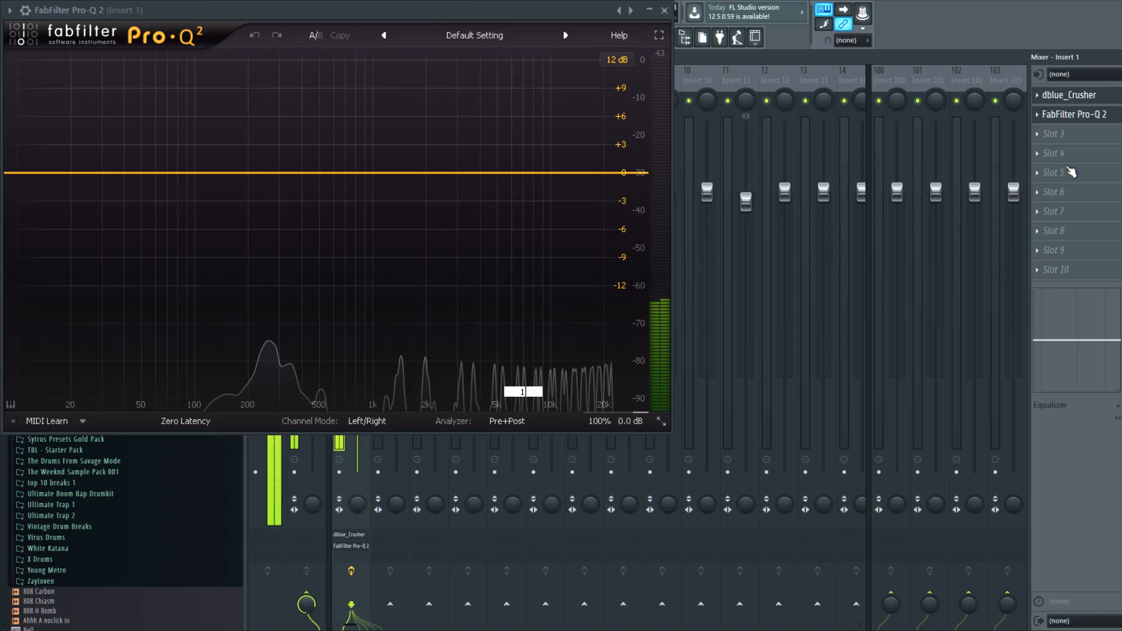
- Compare Insert 1 with its effects bypassed and enabled, and close the Pro-Q 2 placed after the crusher
click(352, 575)
click(352, 575)
click(352, 571)
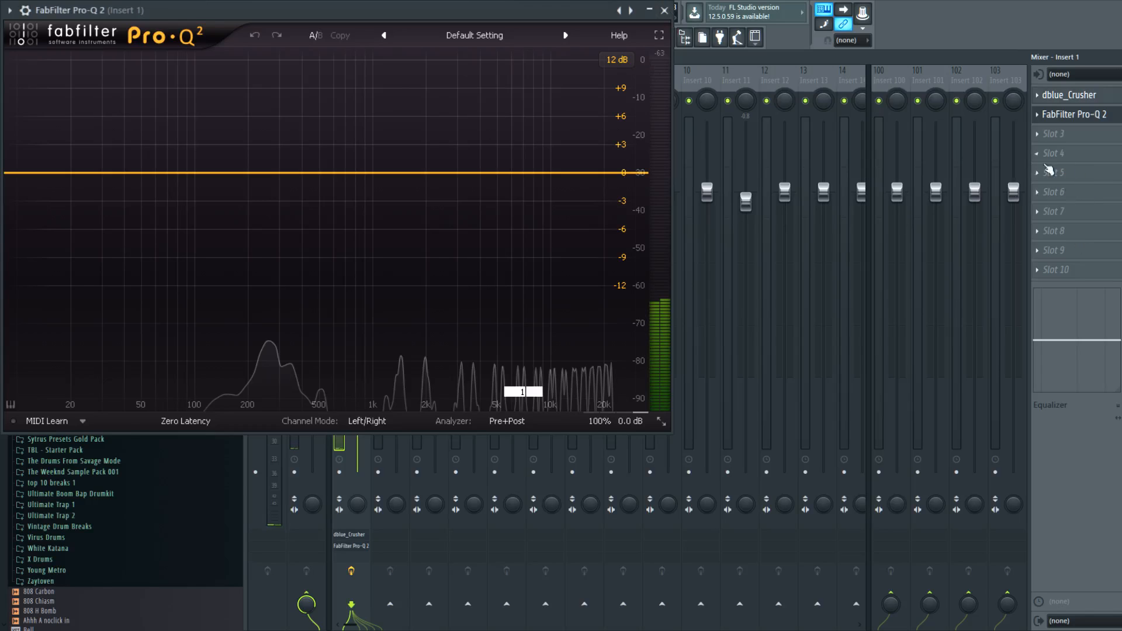
click(665, 10)
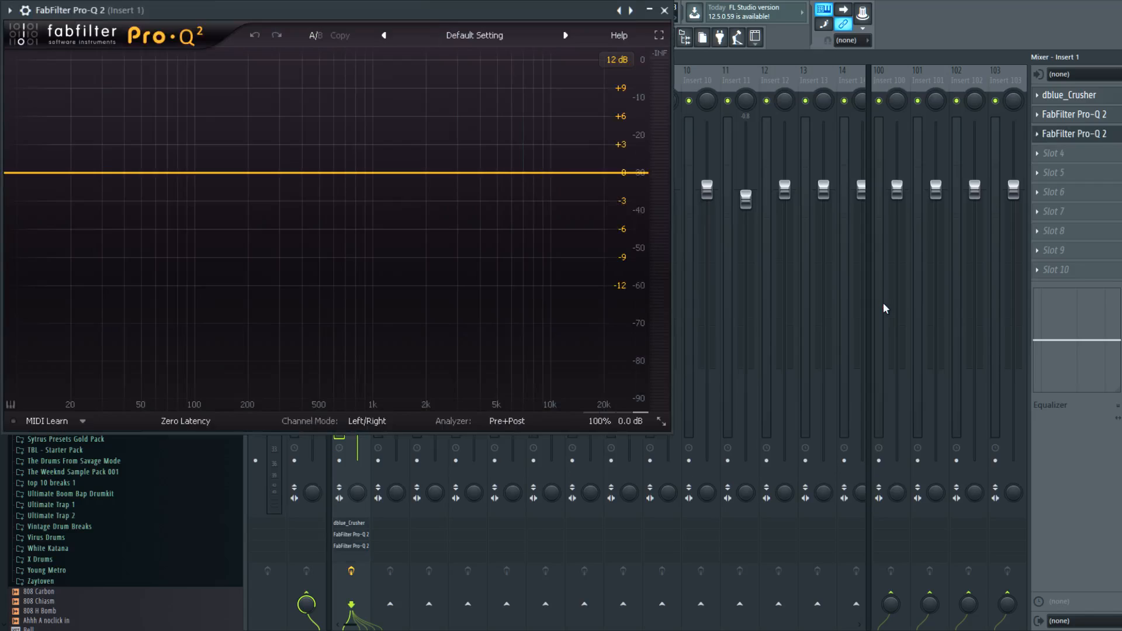
- Set the second FabFilter Pro-Q 2 on Insert 1 to Mid/Side with a low cut on the mid and a high cut on the side
click(401, 477)
click(484, 21)
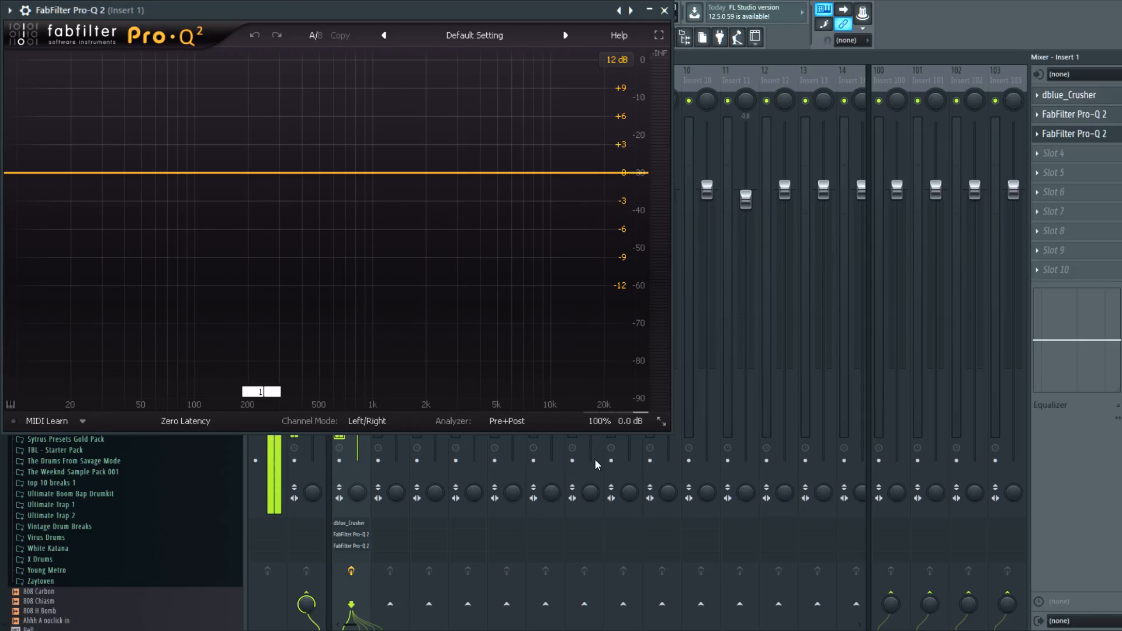
click(509, 360)
click(664, 10)
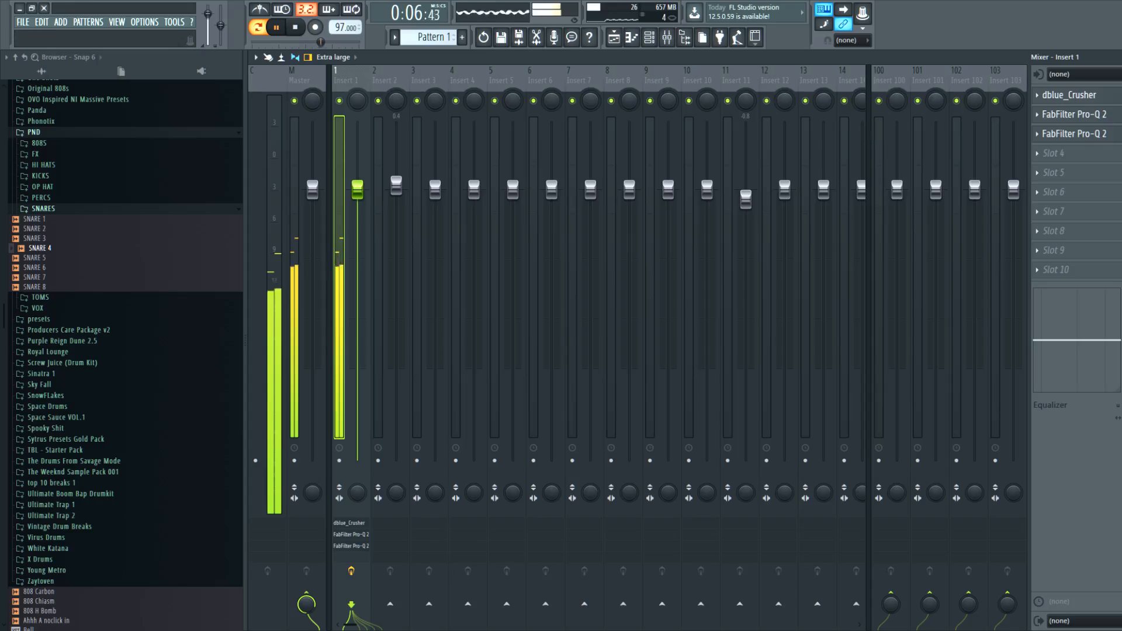
key(F9)
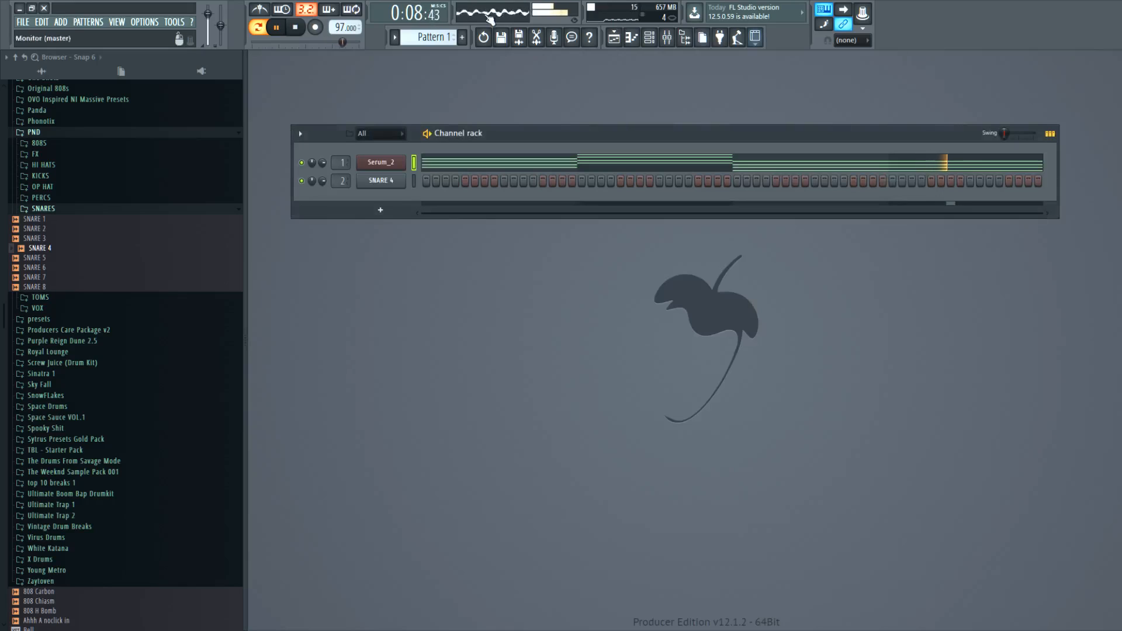
click(295, 27)
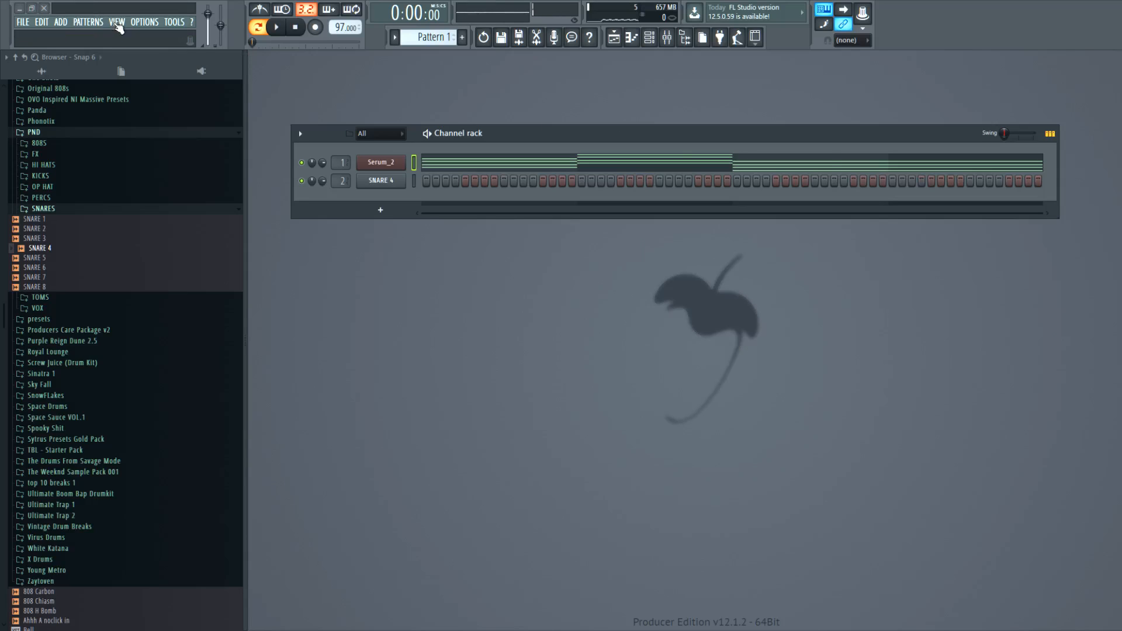
- Preview the 808 1 sample from the PND pack's 808S folder and add it as a new channel below SNARE 4
key(F9)
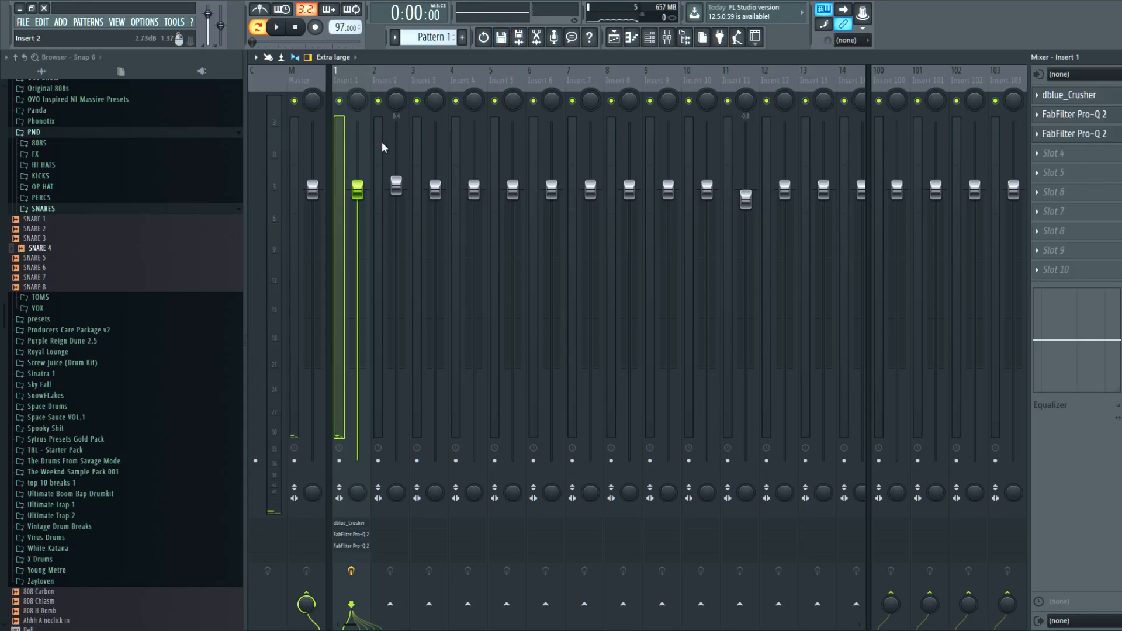
click(383, 146)
click(55, 208)
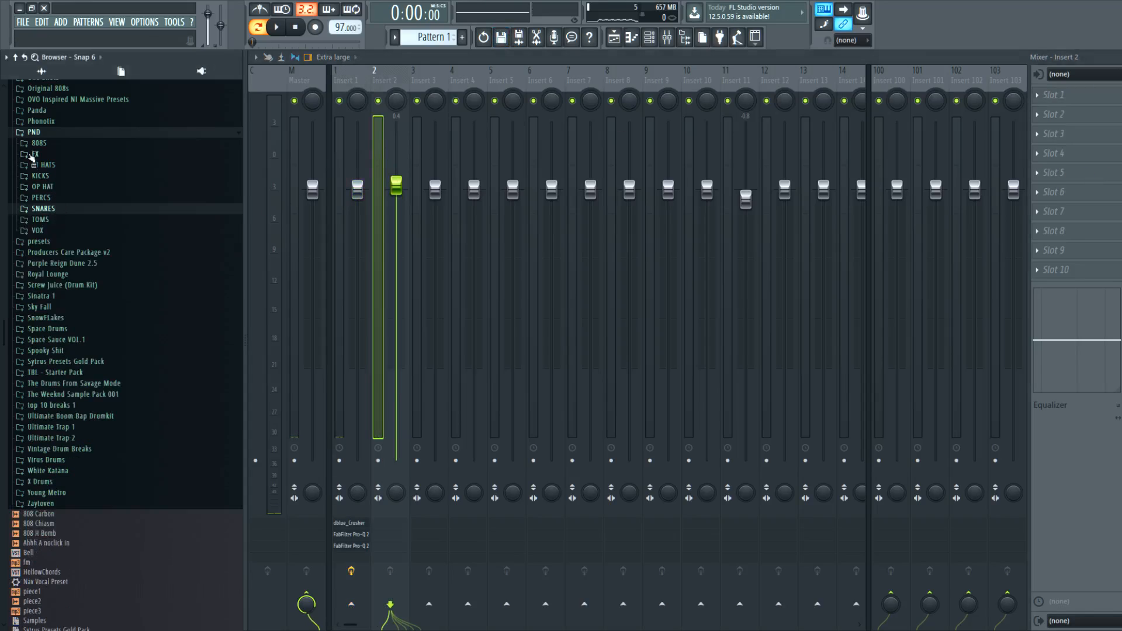
click(37, 143)
click(34, 153)
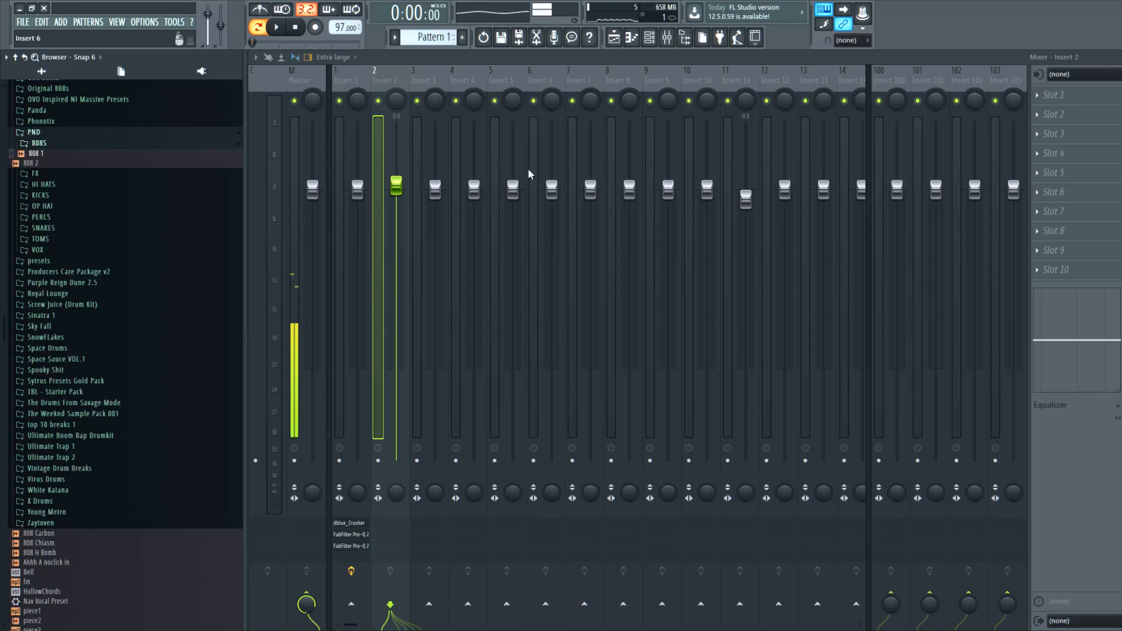
key(F9)
drag(39, 163, 381, 197)
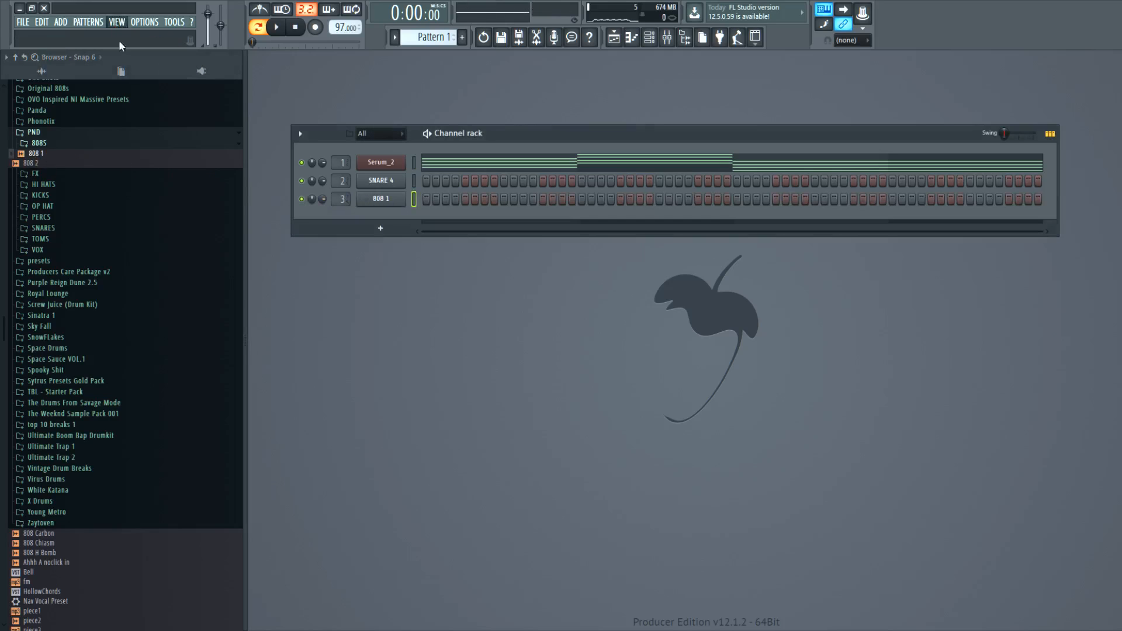
- Load FabFilter Pro-Q 2 on Insert 3 and play the 808 to view its frequency spectrum
key(F9)
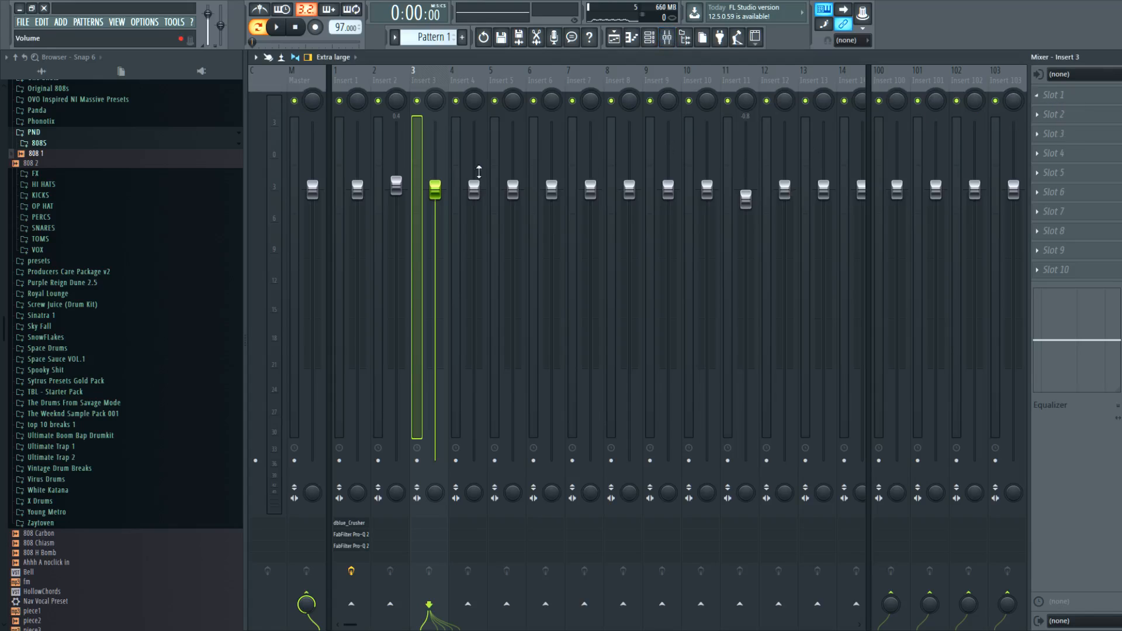
click(1038, 95)
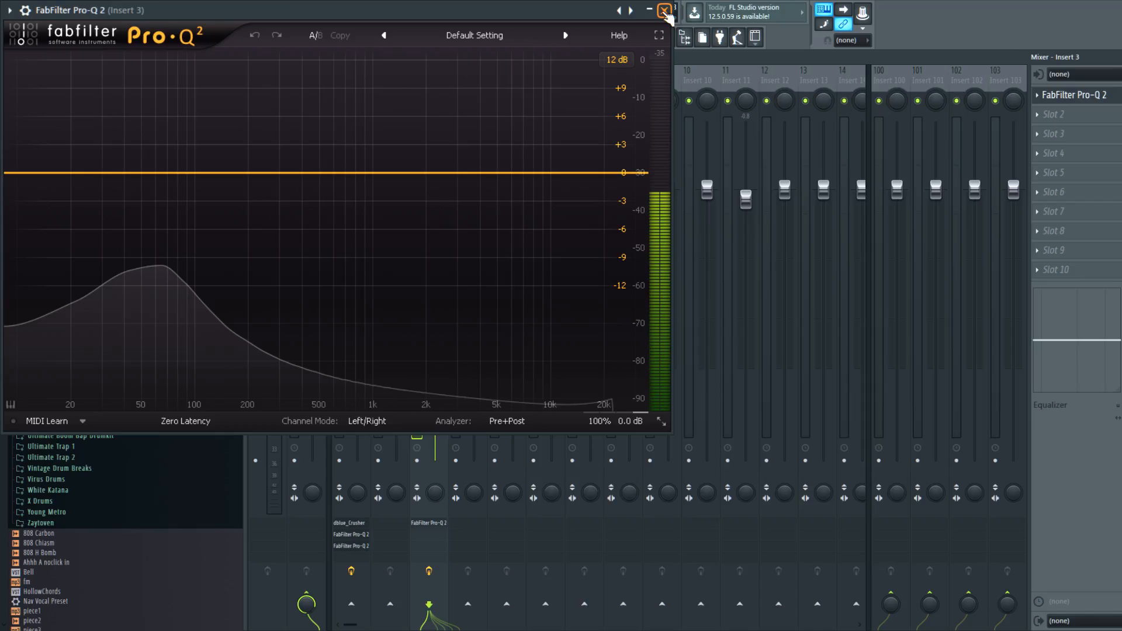
click(665, 10)
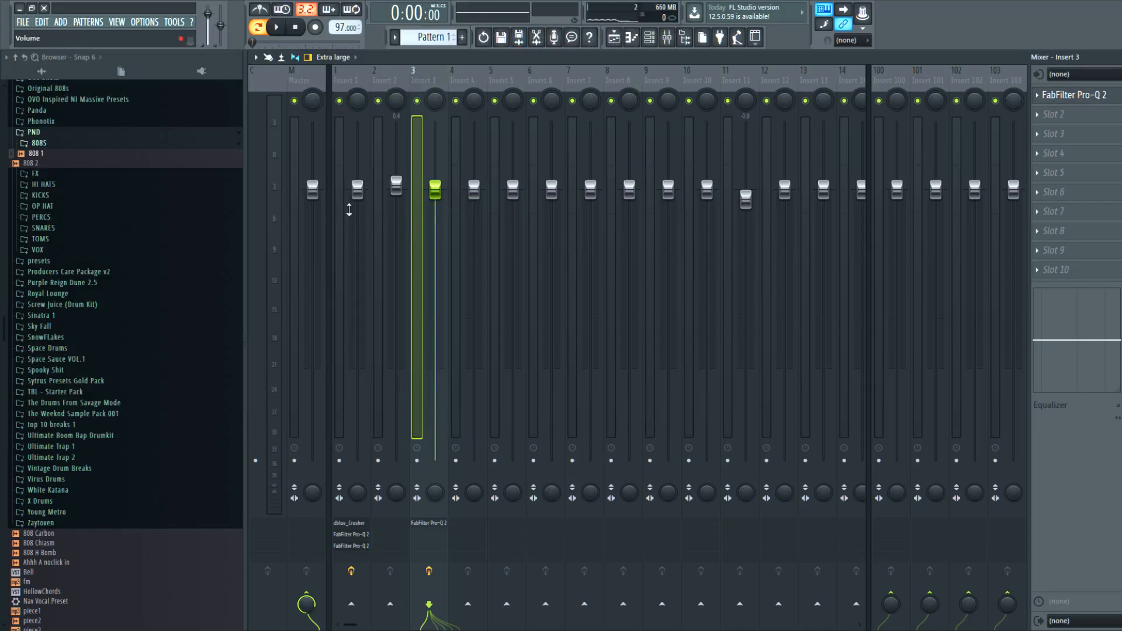
- Review the Mid/Side curves in Insert 1's second Pro-Q 2, then check the 808 in Insert 3's Pro-Q 2
click(343, 226)
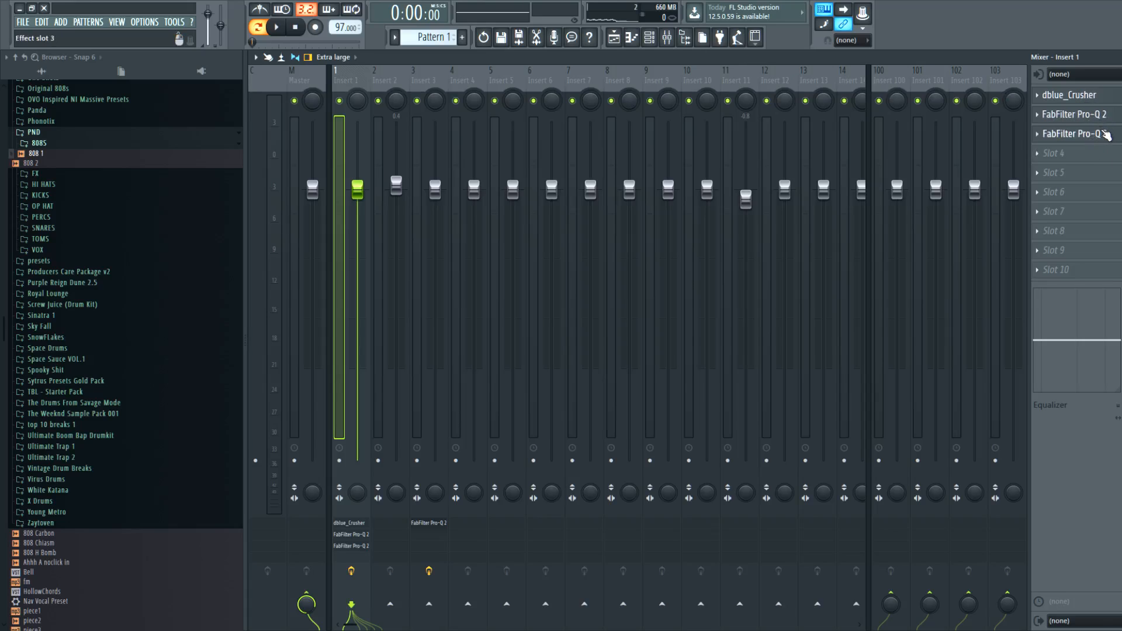
click(1061, 133)
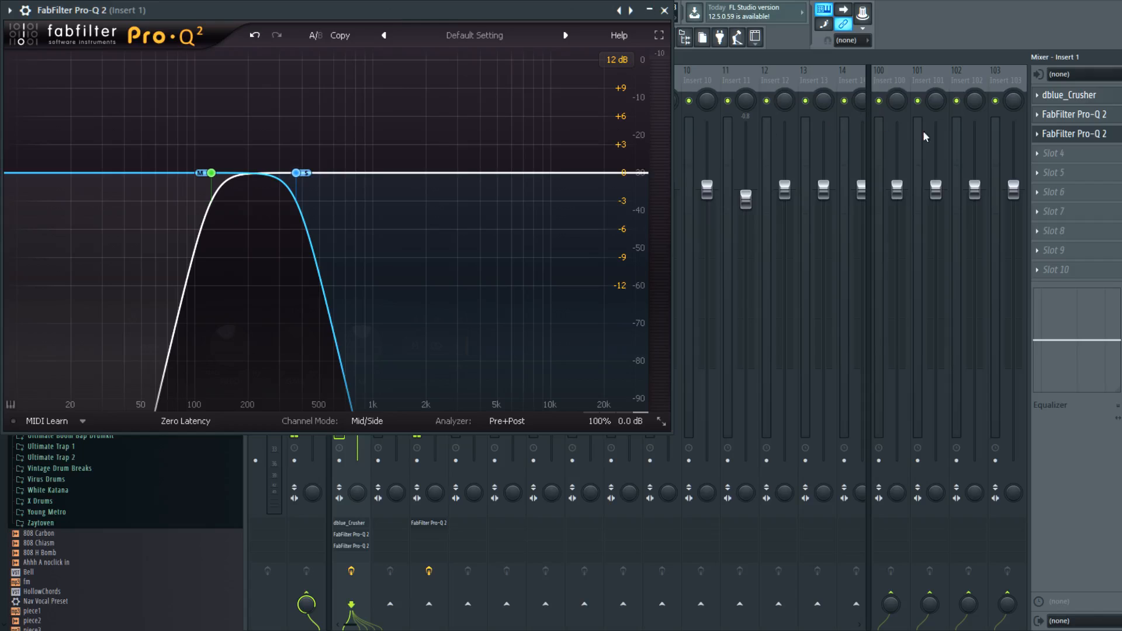
click(664, 11)
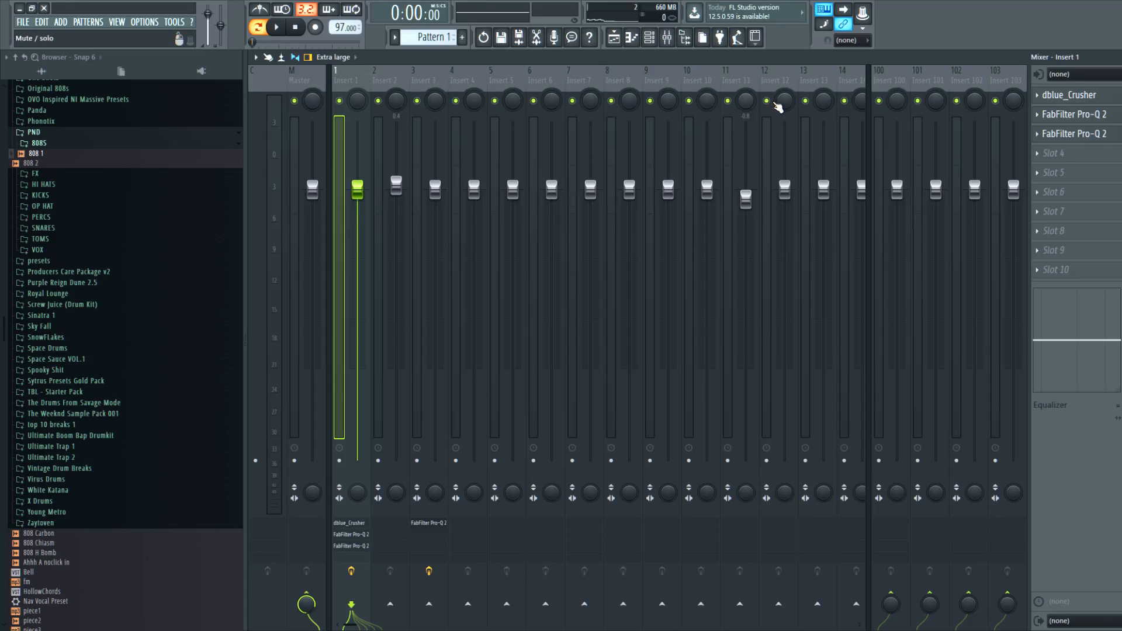
click(414, 356)
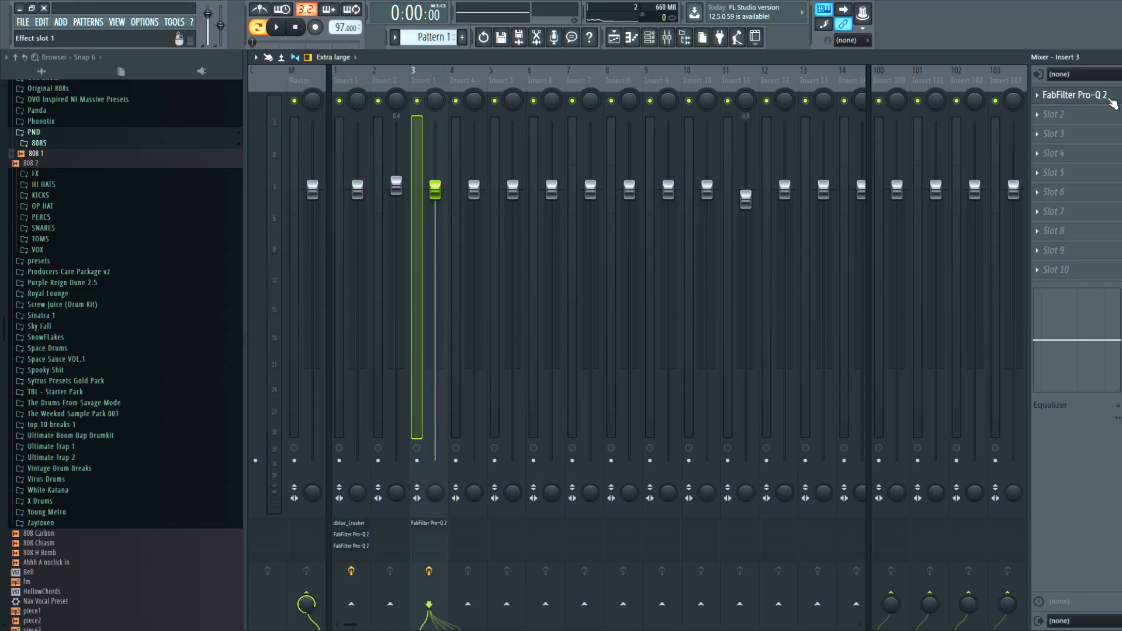
click(1063, 100)
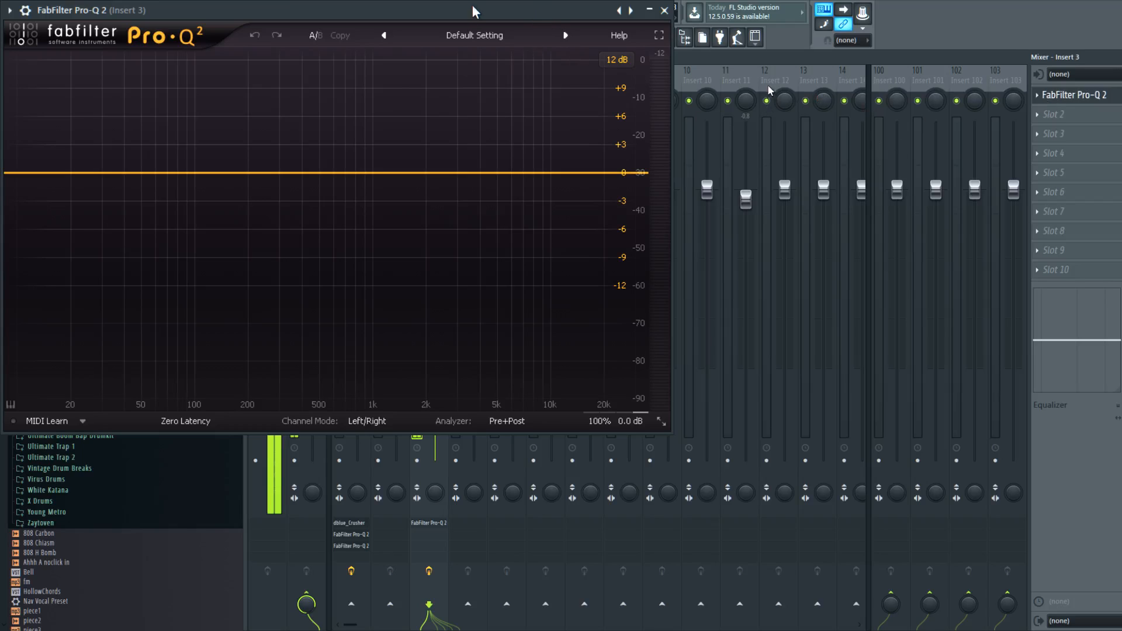
click(664, 10)
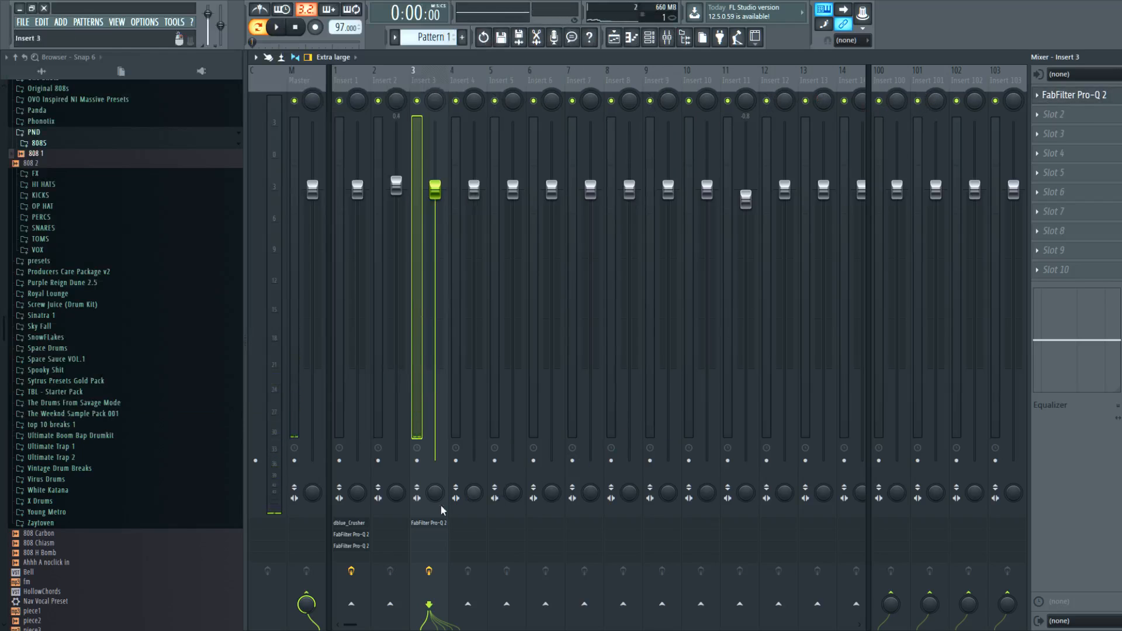
- Shift Insert 3's stereo separation toward merged and play the 808 to hear it
drag(435, 493, 435, 480)
key(z)
key(z)
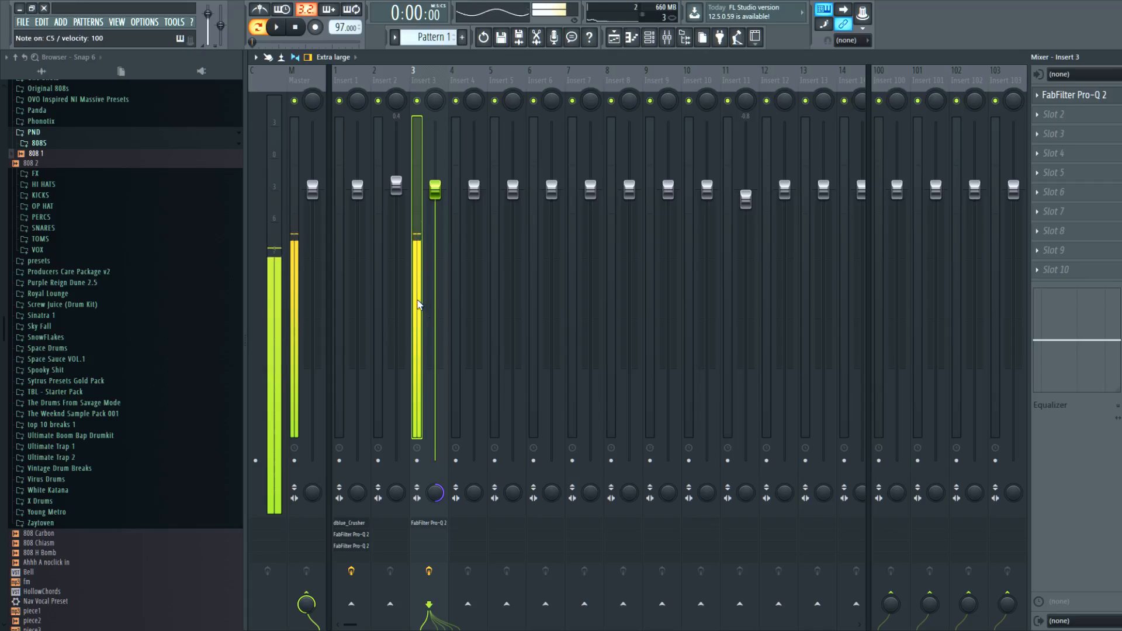
- Examine the Mid/Side equalizer in Insert 1's third effect slot once more and return to the channel rack
click(355, 281)
click(1072, 134)
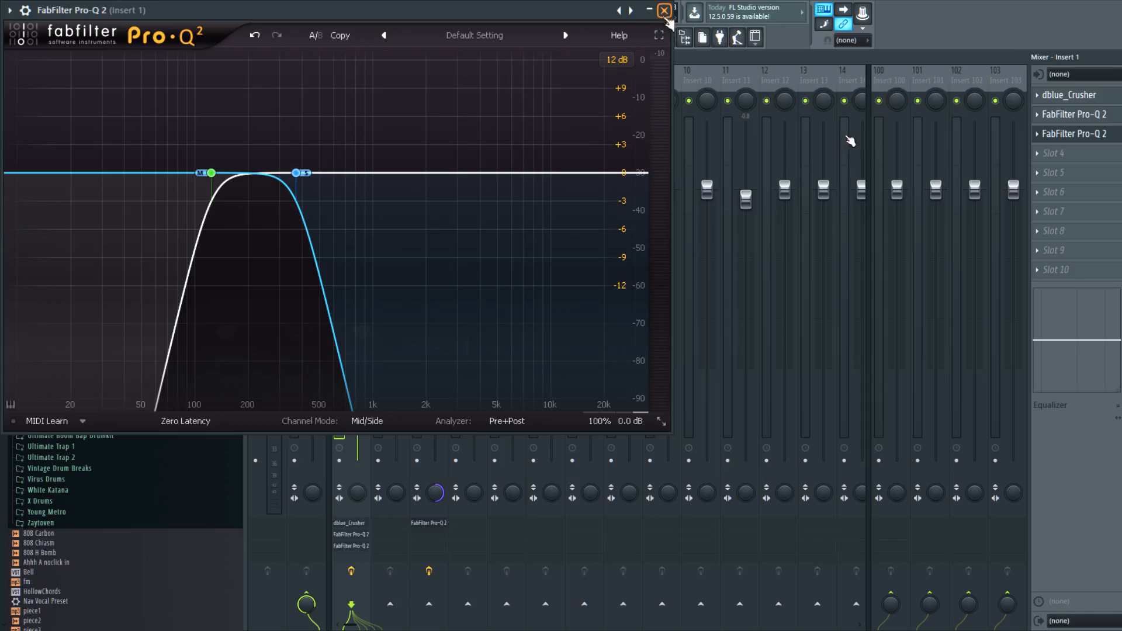
key(Escape)
key(F9)
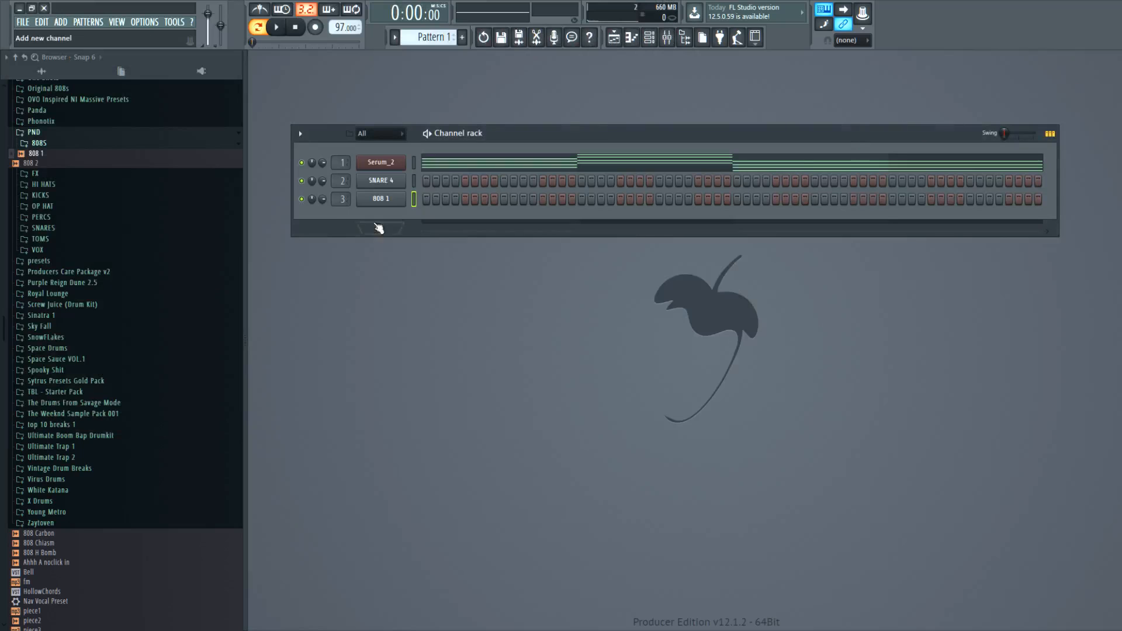
- Place SNARE 4 hits on steps 9, 25 and 41 of the pattern and close the 808S sample folder
click(504, 181)
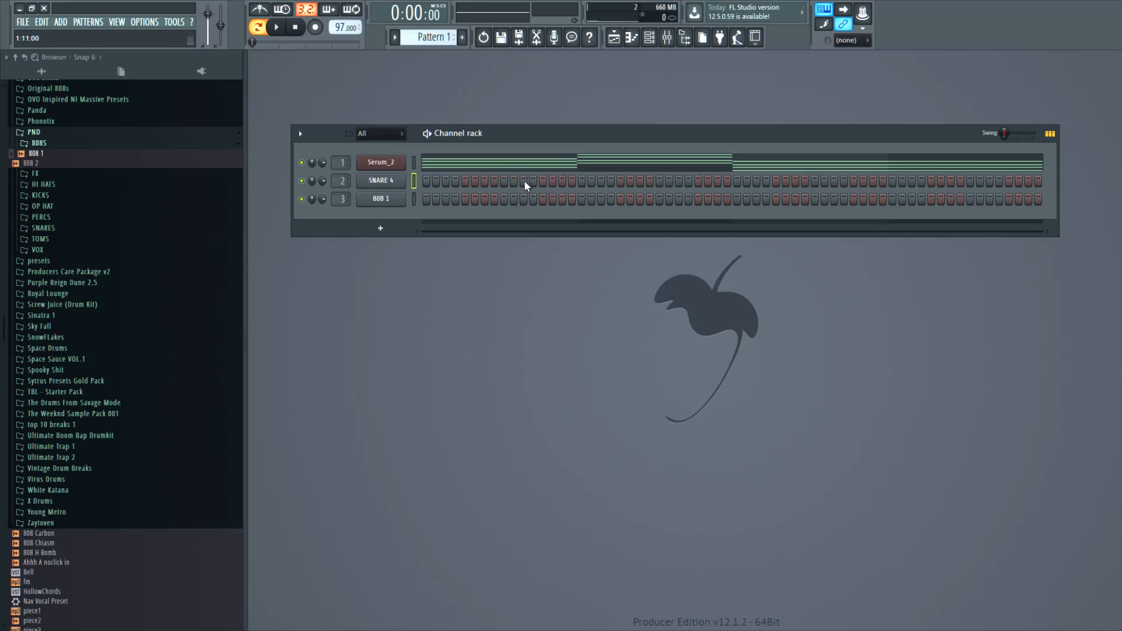
click(660, 181)
click(38, 143)
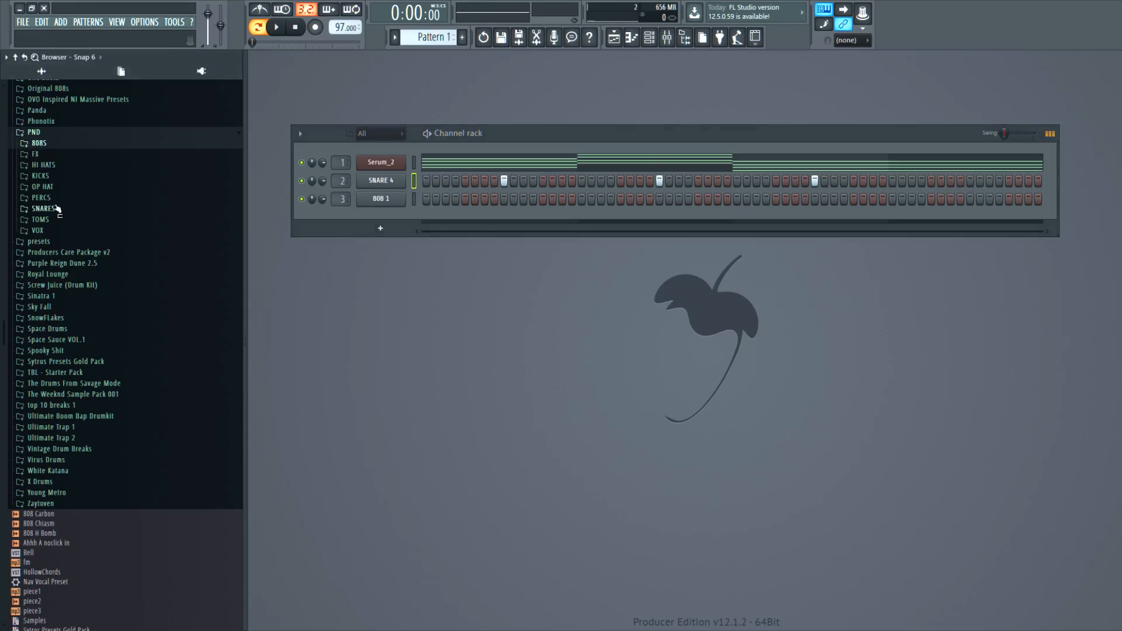
- Add SNARE 6 from the PND snare samples as a new channel and place one hit on step 57
click(43, 209)
click(41, 277)
drag(56, 279, 386, 222)
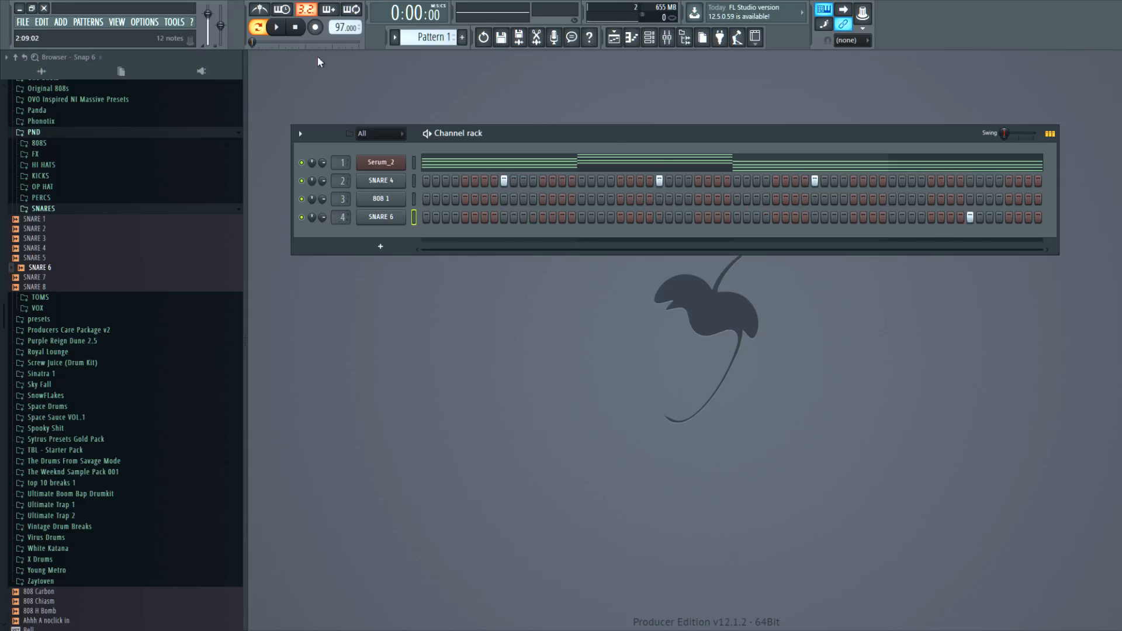
- Trim half a bar off the end of Serum_2's last chord, play the pattern, and close the PND sample folder
click(397, 162)
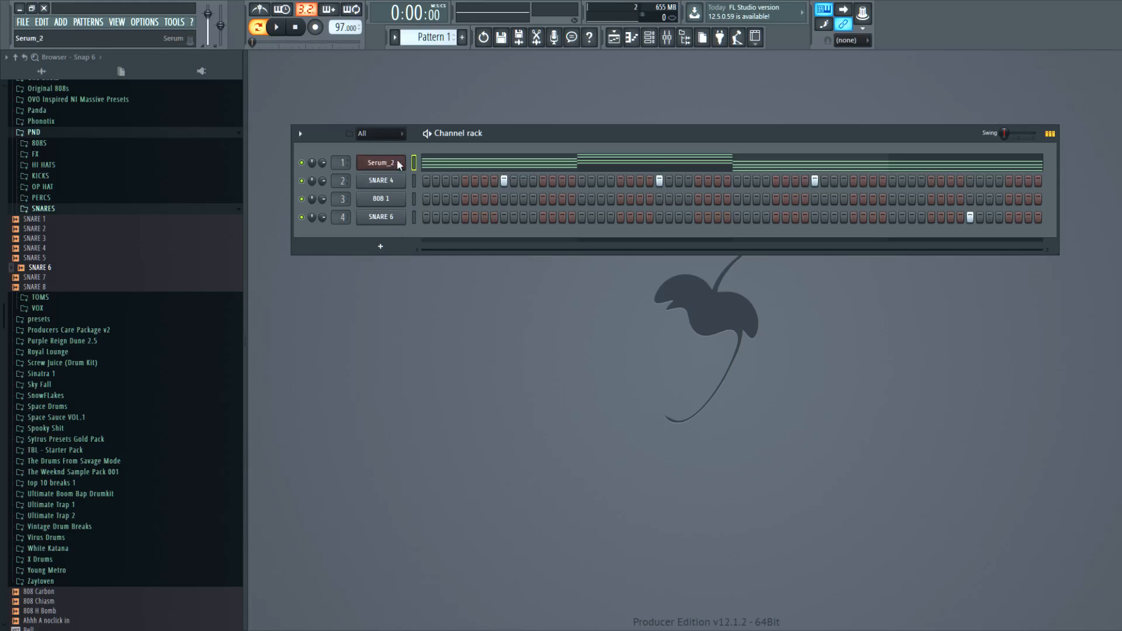
click(428, 158)
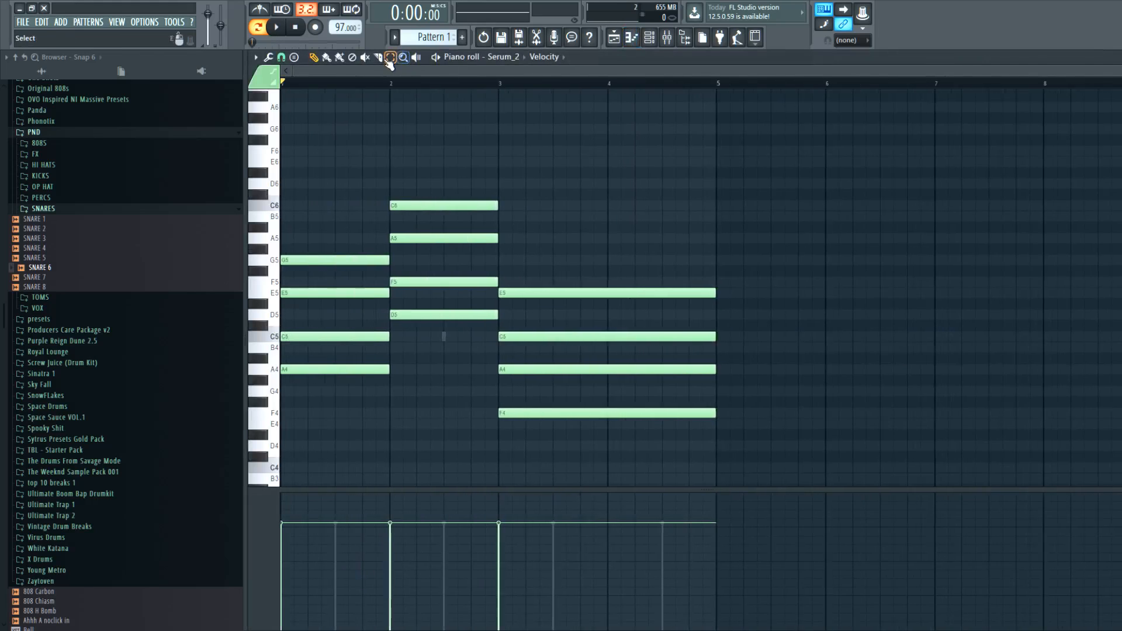
drag(664, 419, 664, 250)
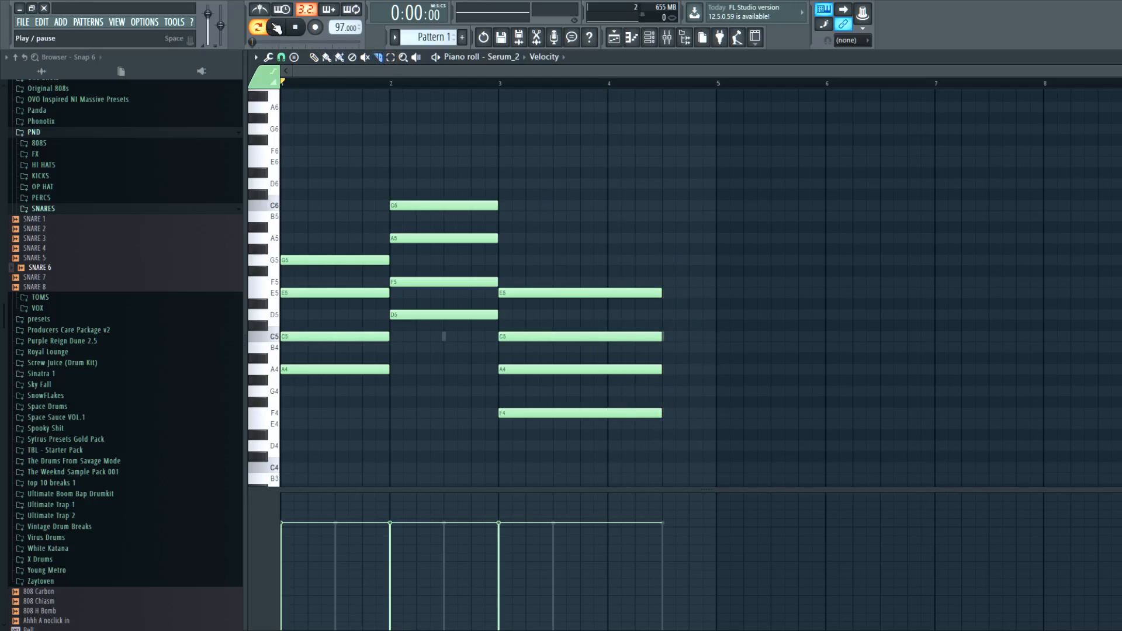
click(275, 29)
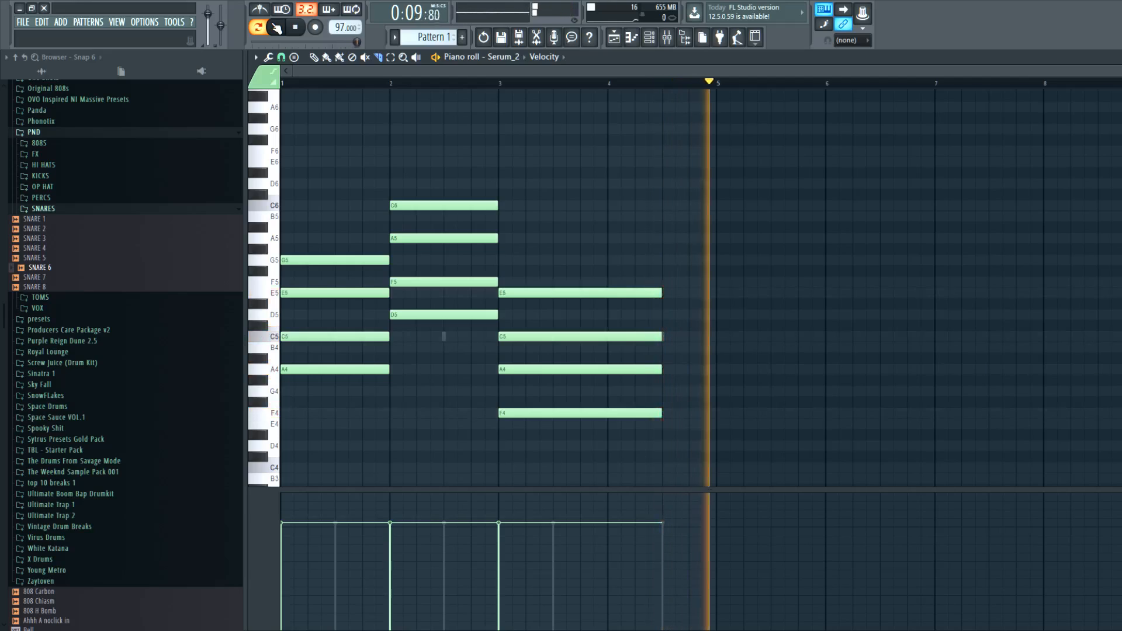
click(298, 32)
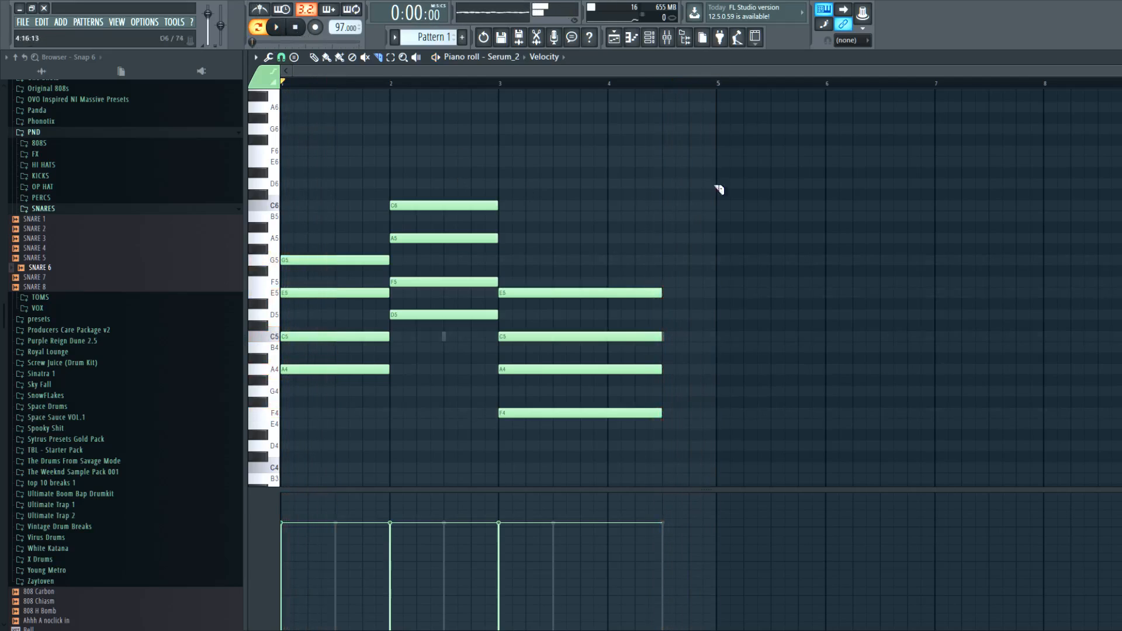
key(F7)
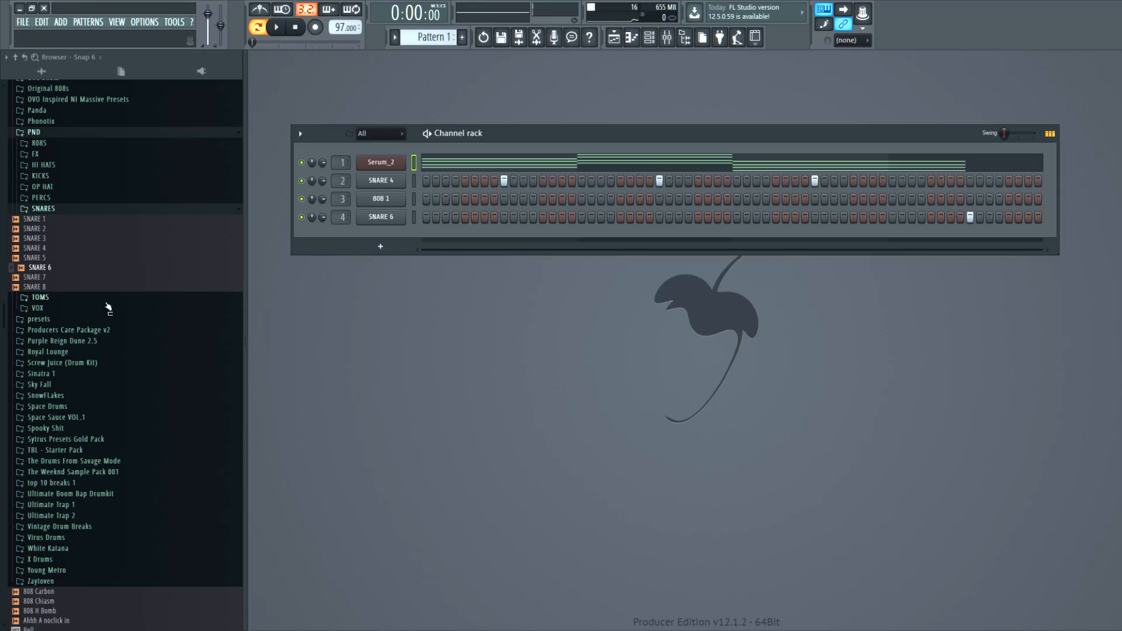
click(59, 134)
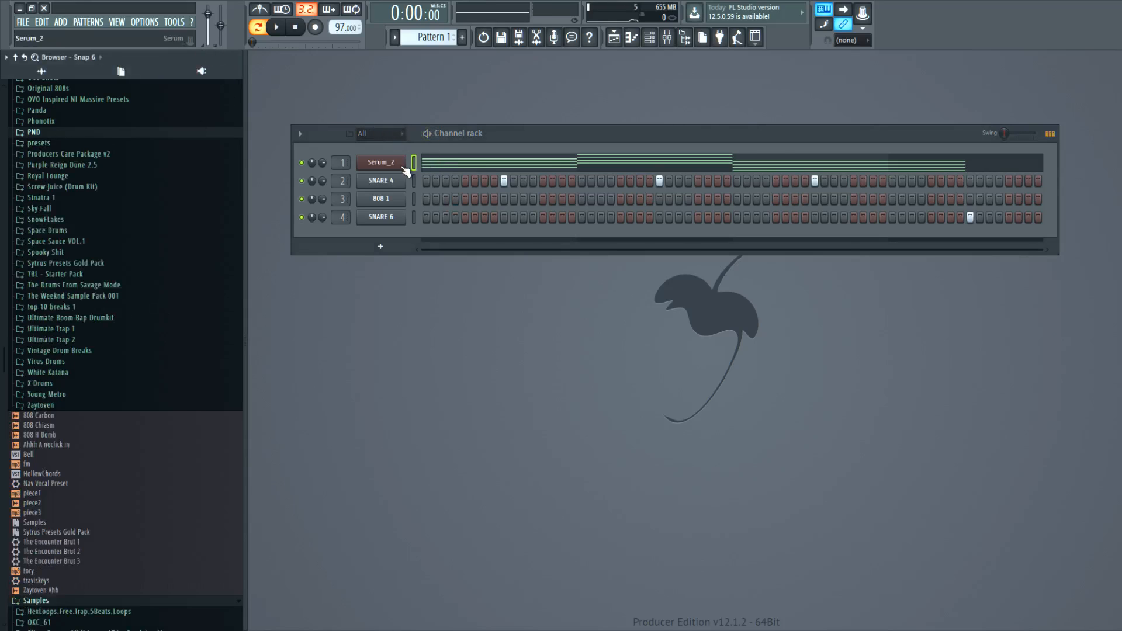
- Route LFO 1 to the filter cutoff in Serum_2's modulation matrix with an amount of 9
click(383, 162)
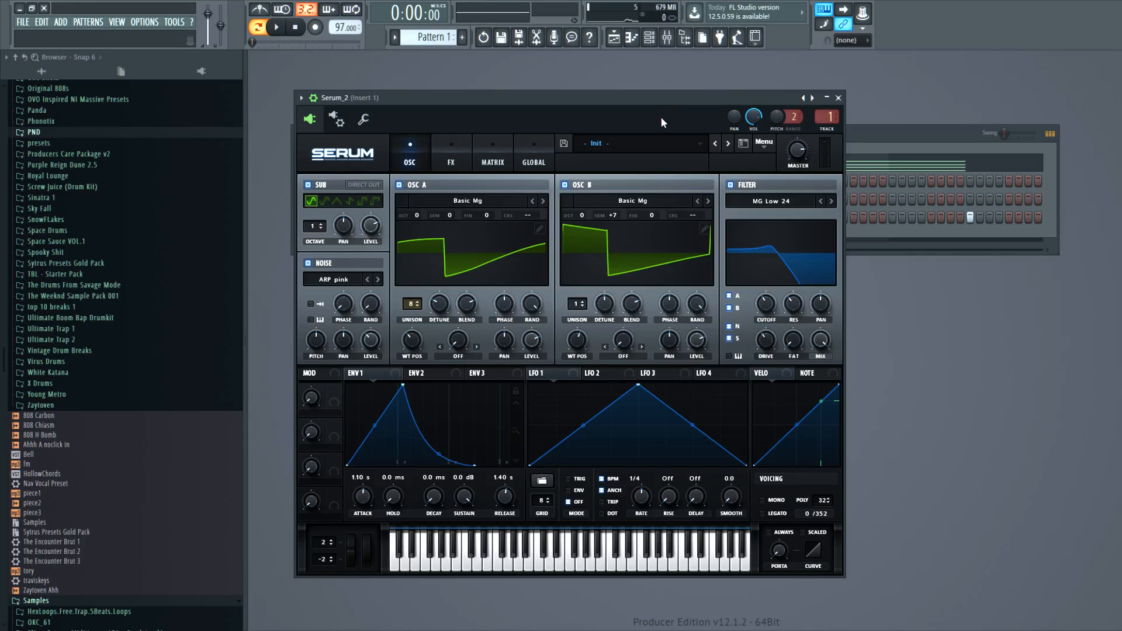
click(488, 159)
click(327, 199)
click(332, 286)
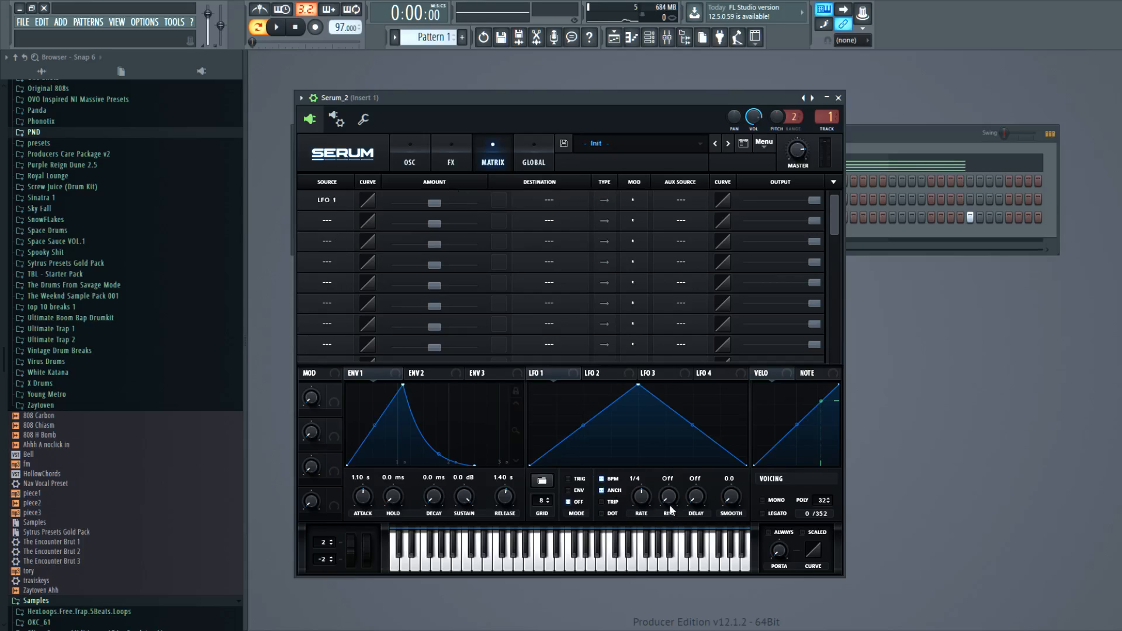
drag(642, 510, 643, 513)
click(434, 204)
- Turn off BPM sync for LFO 1, set its rate to 1.1 Hz, and play the pattern
click(602, 481)
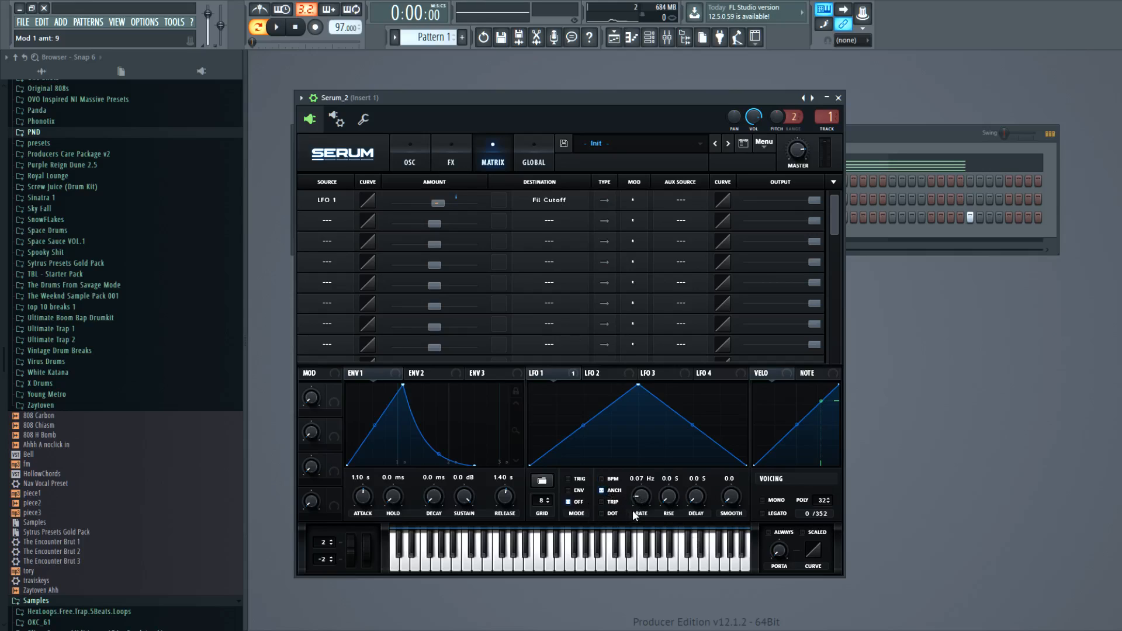
drag(643, 500, 643, 491)
click(446, 157)
click(415, 156)
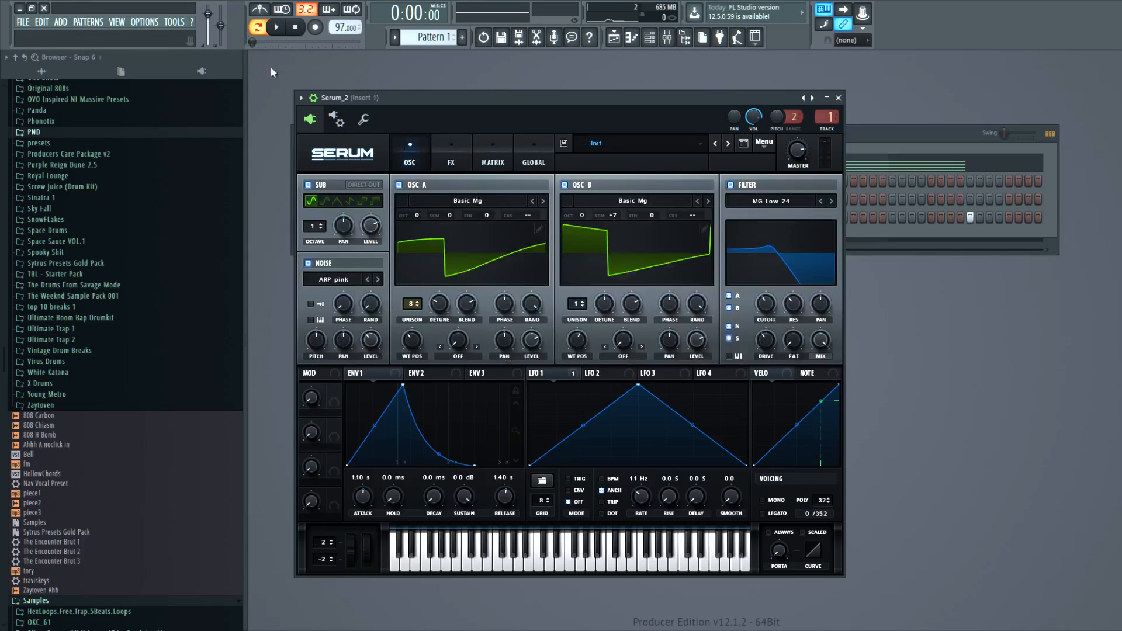
click(277, 28)
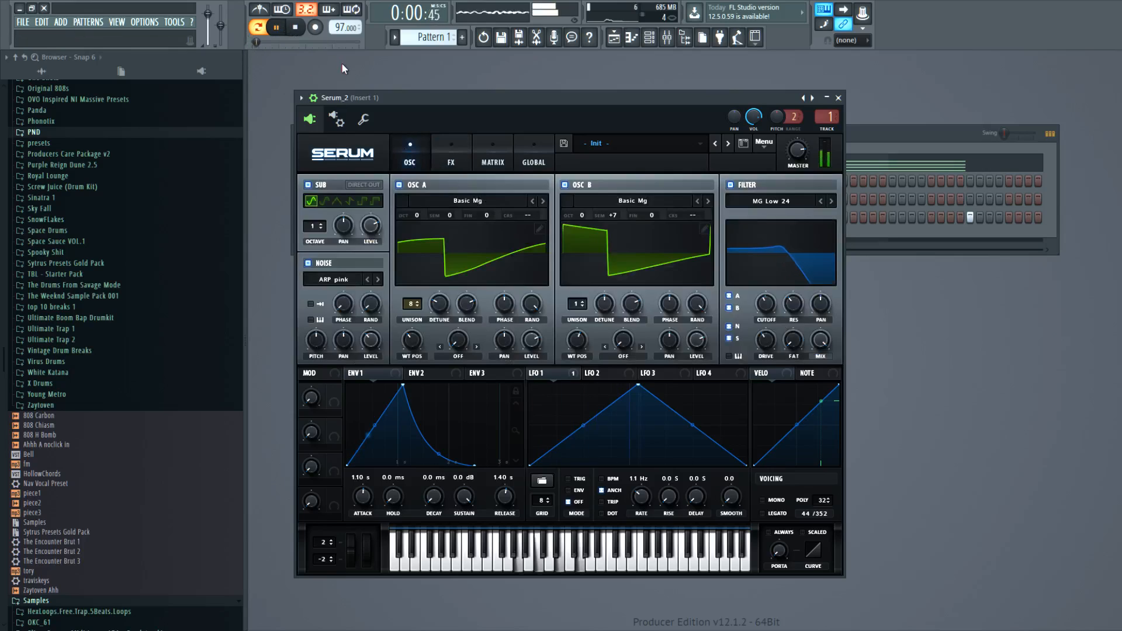
- Slow LFO 1 to 0.6 Hz and set its filter cutoff modulation amount to 7 while the pattern plays
click(451, 157)
click(493, 156)
drag(465, 205, 441, 205)
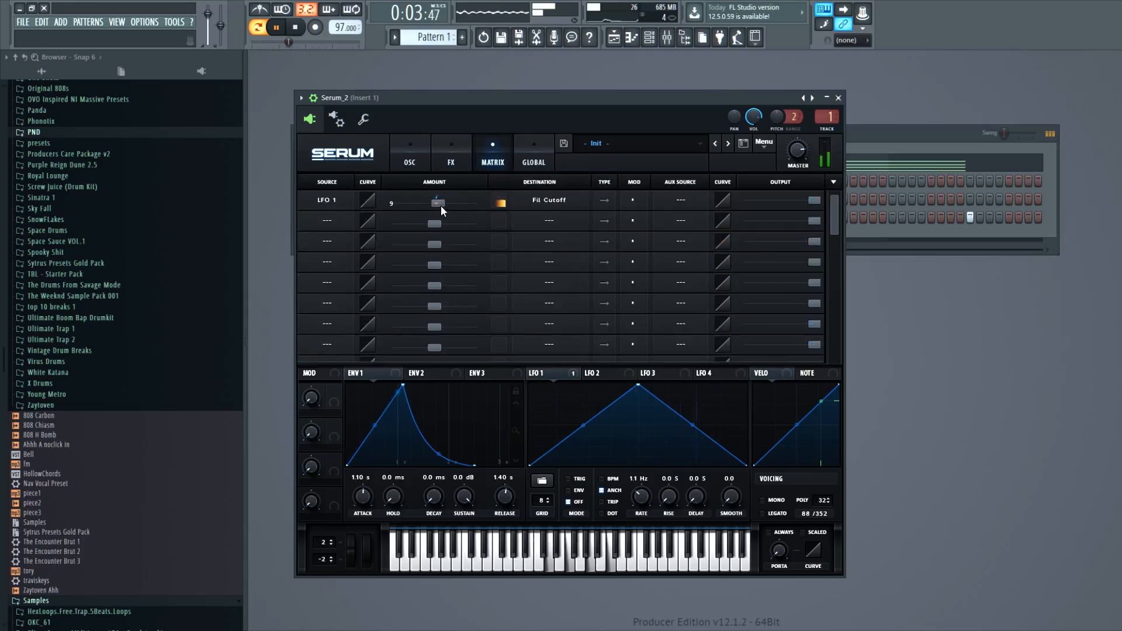
drag(645, 479, 641, 507)
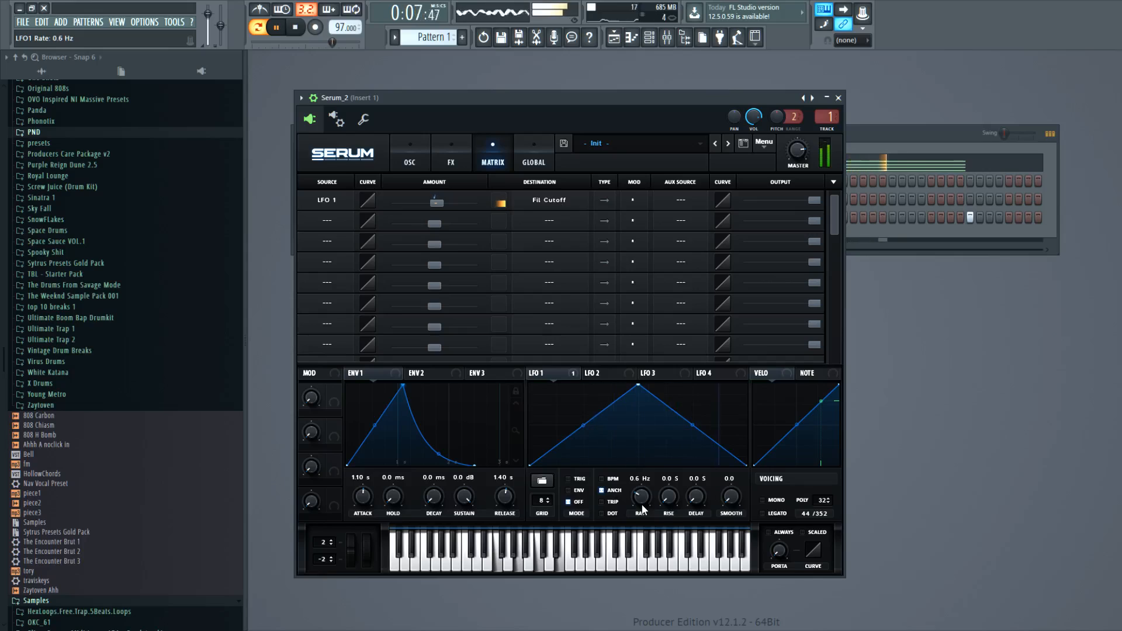
mouse_move(436, 202)
mouse_down()
mouse_move(449, 209)
mouse_move(436, 205)
mouse_up()
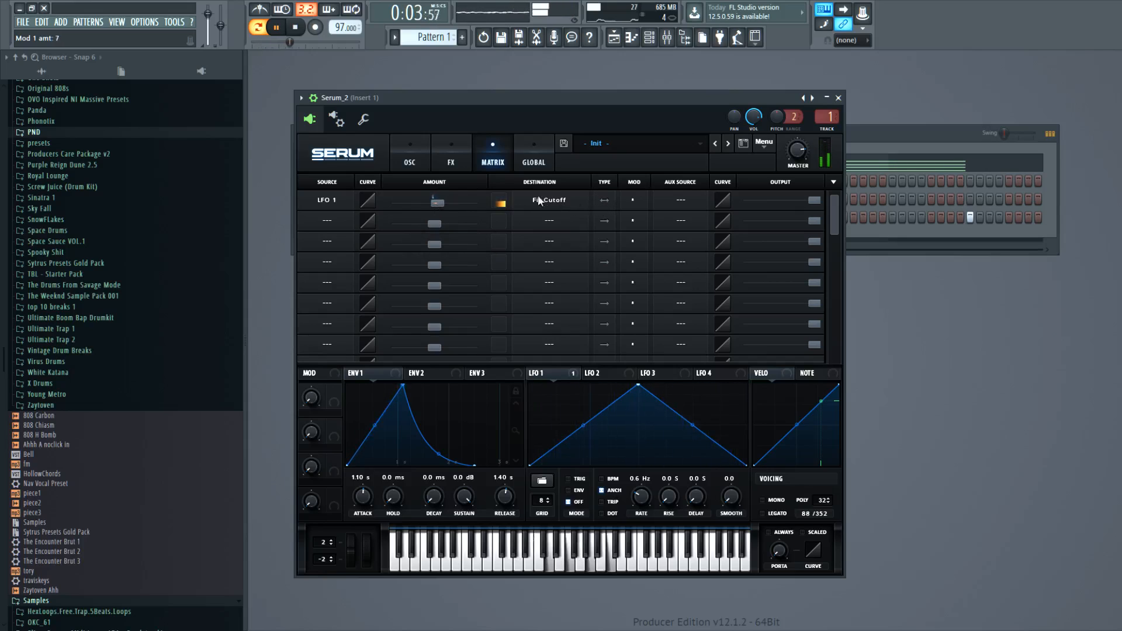
click(409, 153)
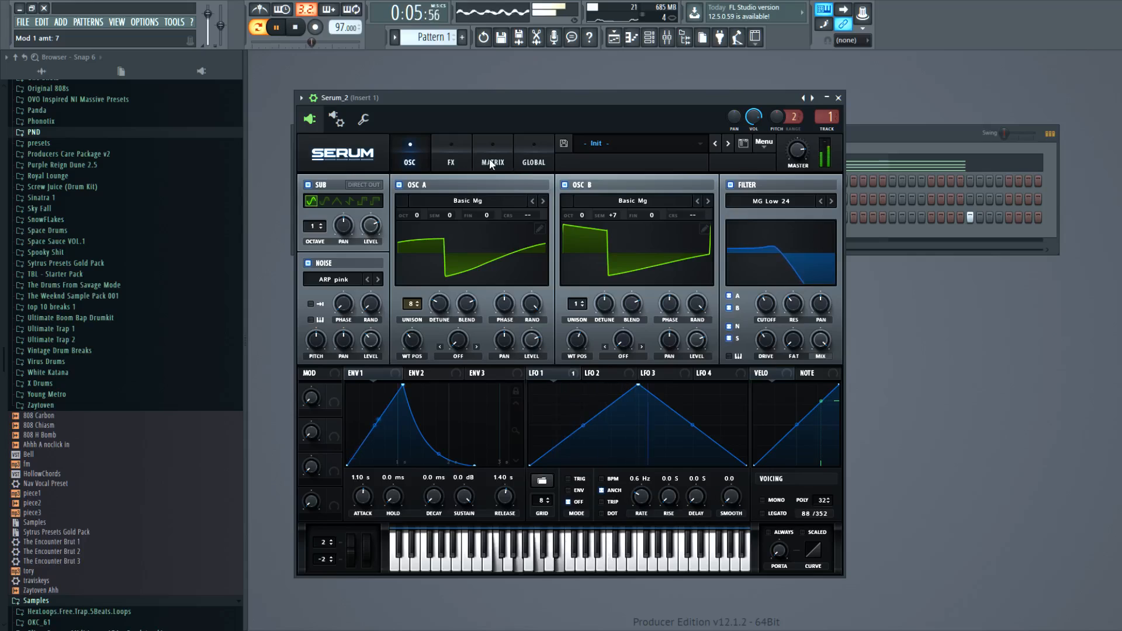
click(493, 159)
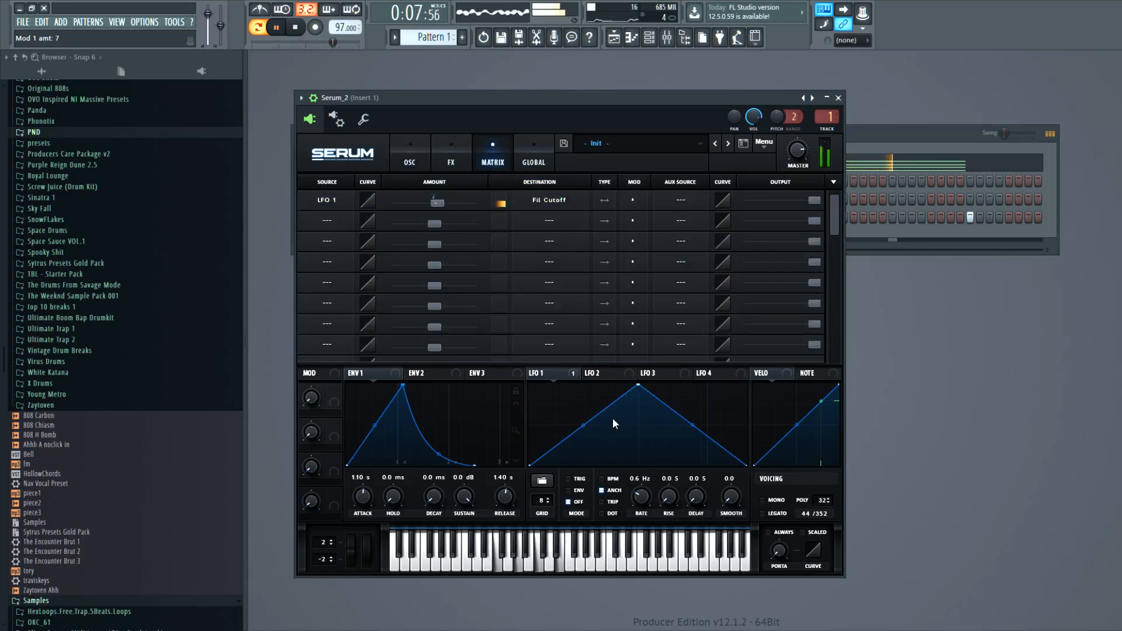
- Sync LFO 1 to the BPM and set its rate to 4 bar
click(601, 479)
drag(634, 504, 633, 468)
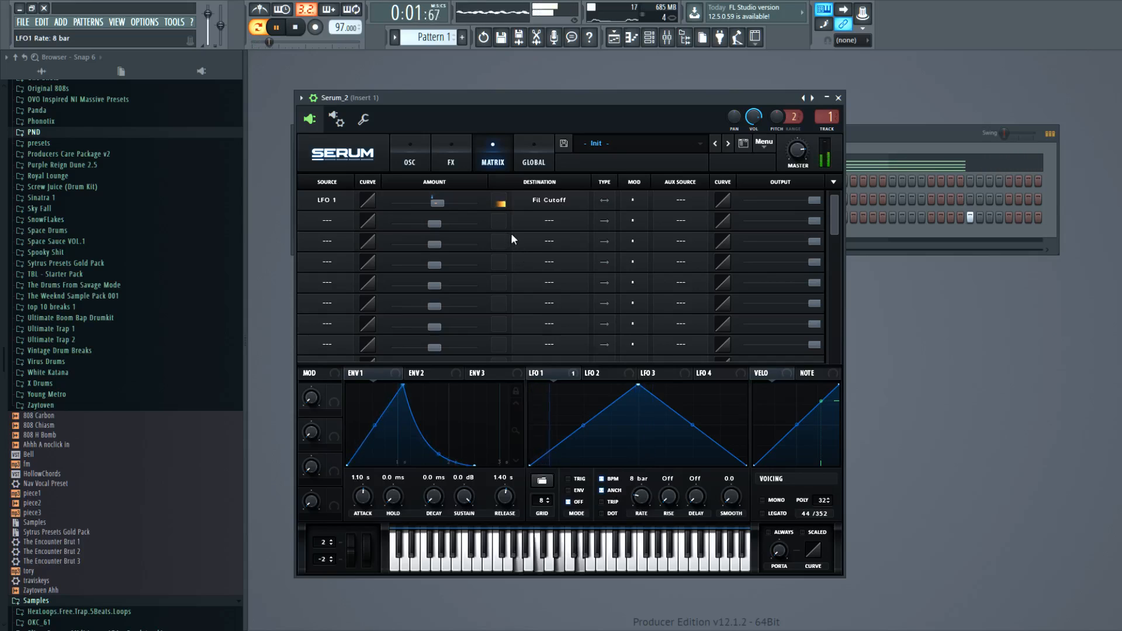
drag(641, 494, 645, 501)
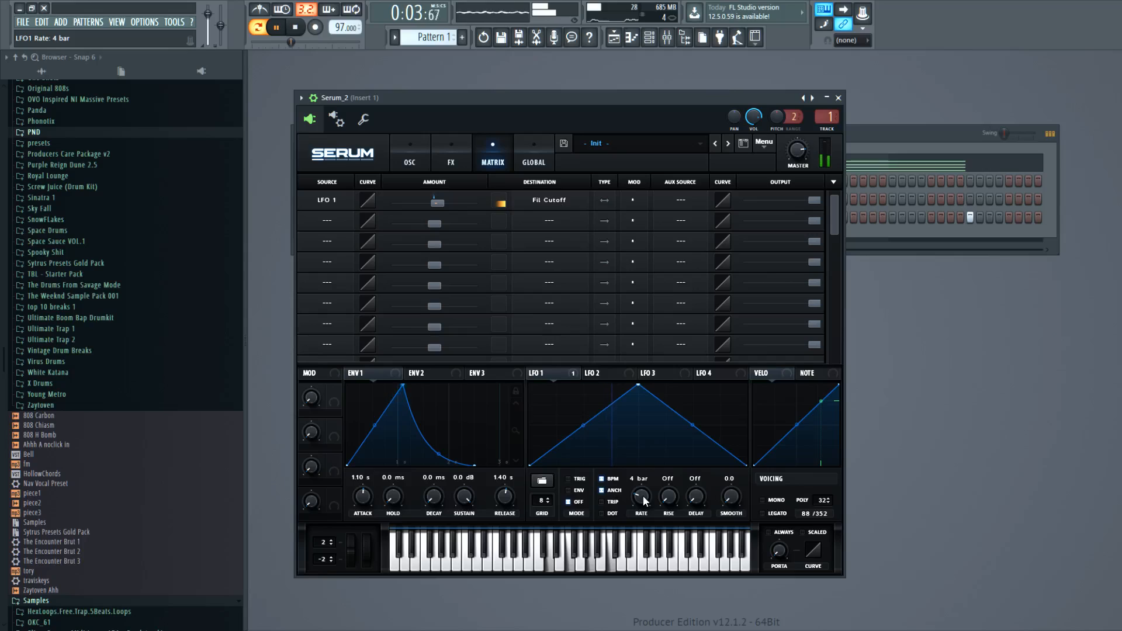
- Lower the LFO 1 to filter cutoff modulation amount to 2
click(423, 161)
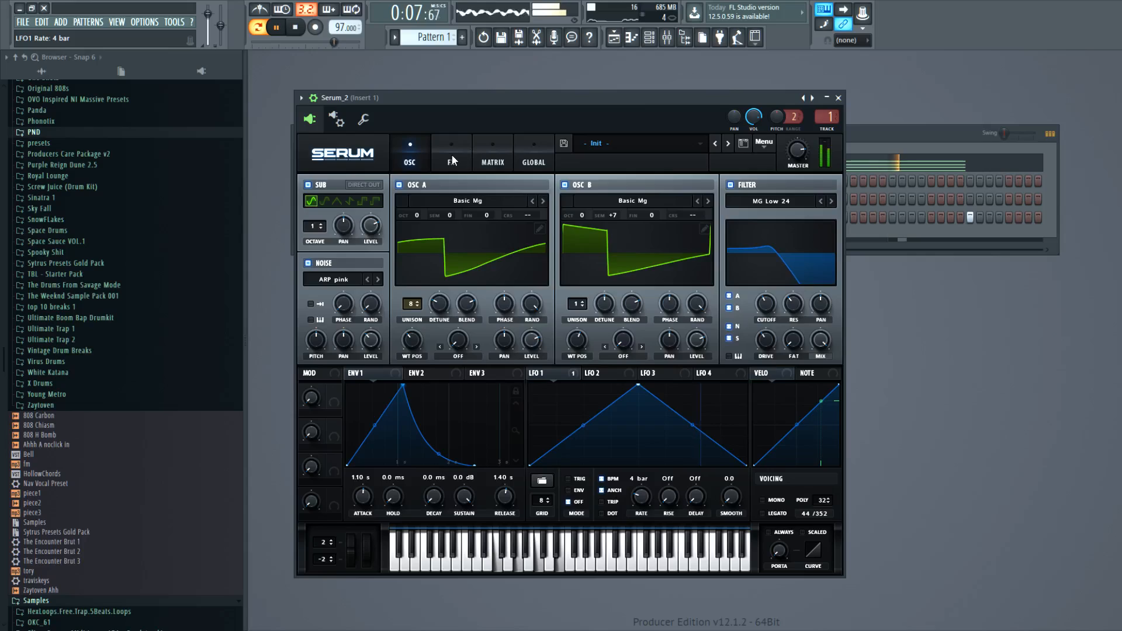
click(450, 158)
click(492, 158)
drag(438, 203, 436, 203)
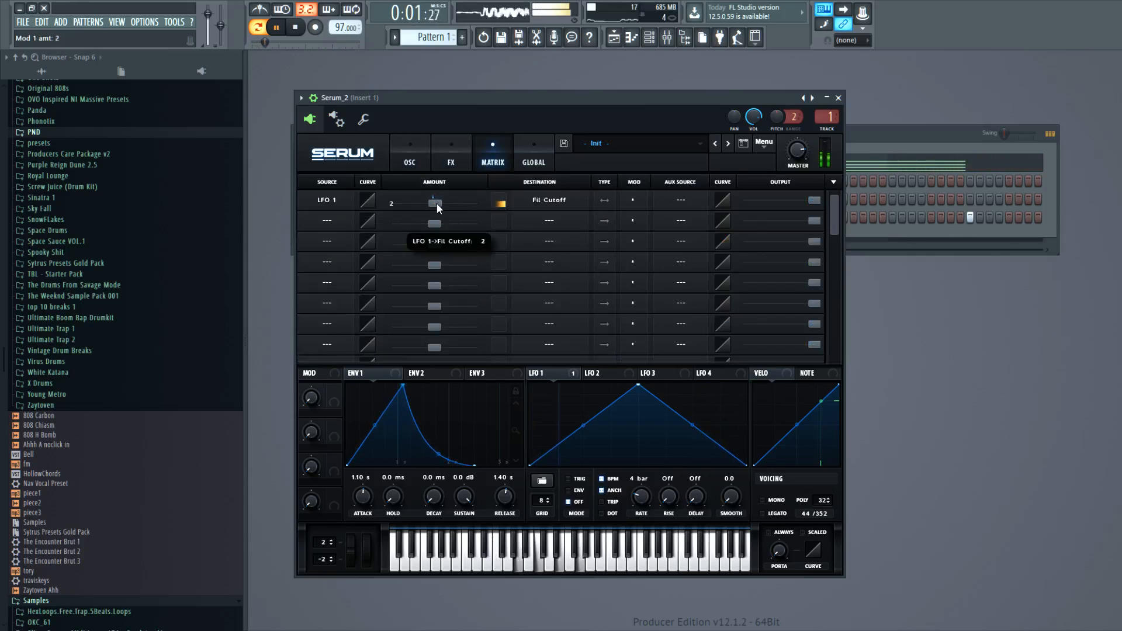
- Set Serum's noise pitch to 44%, stop playback, and reopen the Serum_2 plugin window
click(409, 159)
drag(315, 350, 316, 355)
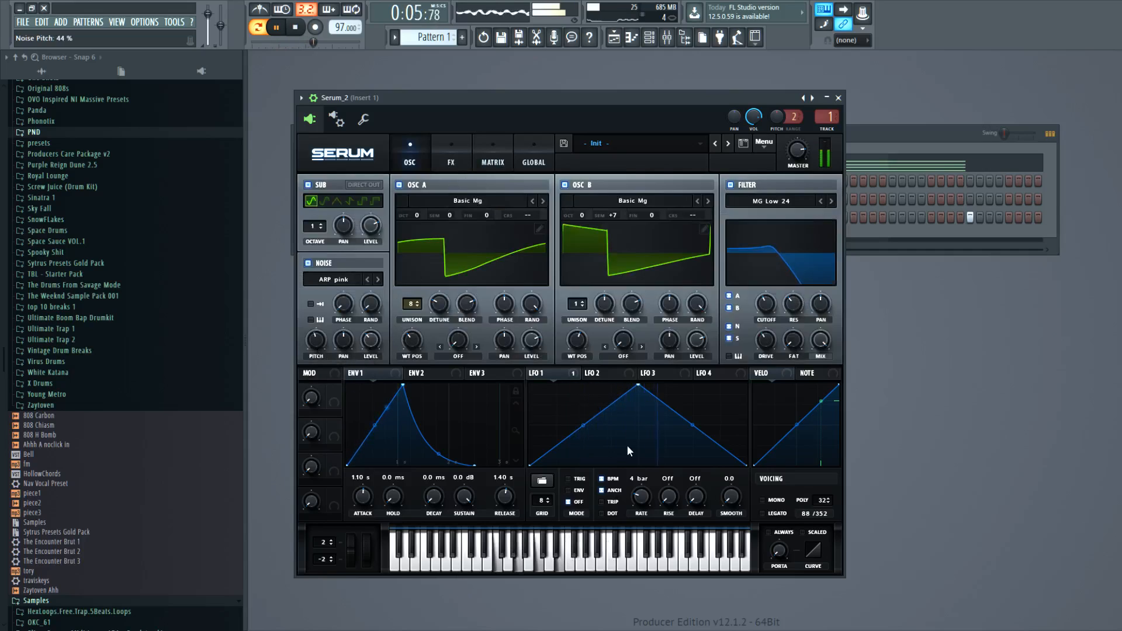
click(838, 96)
click(294, 34)
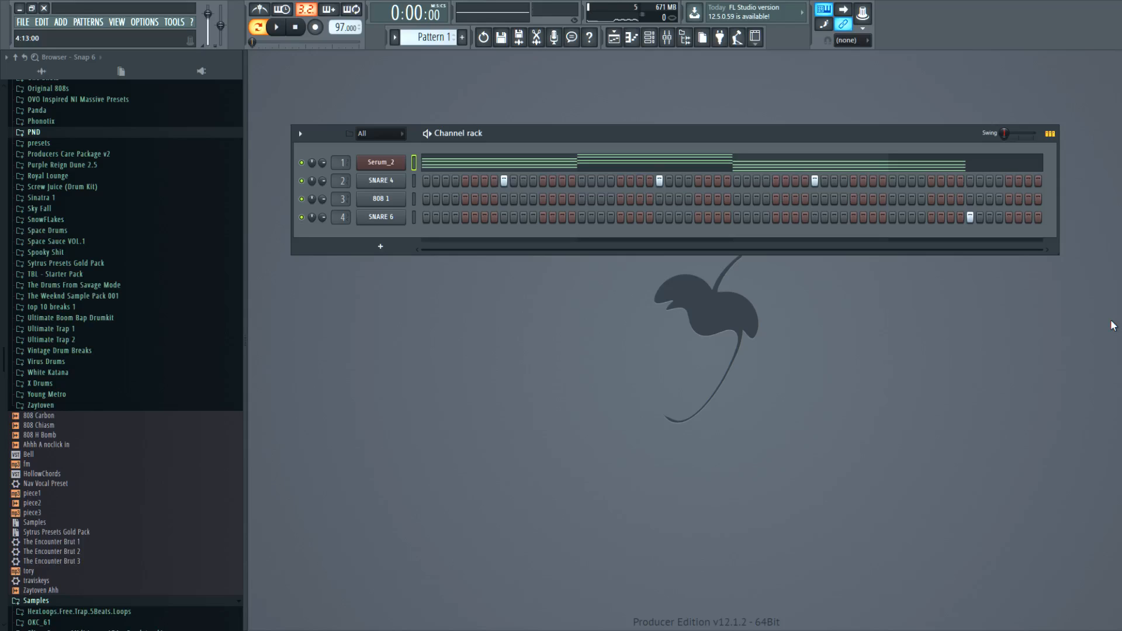
click(402, 169)
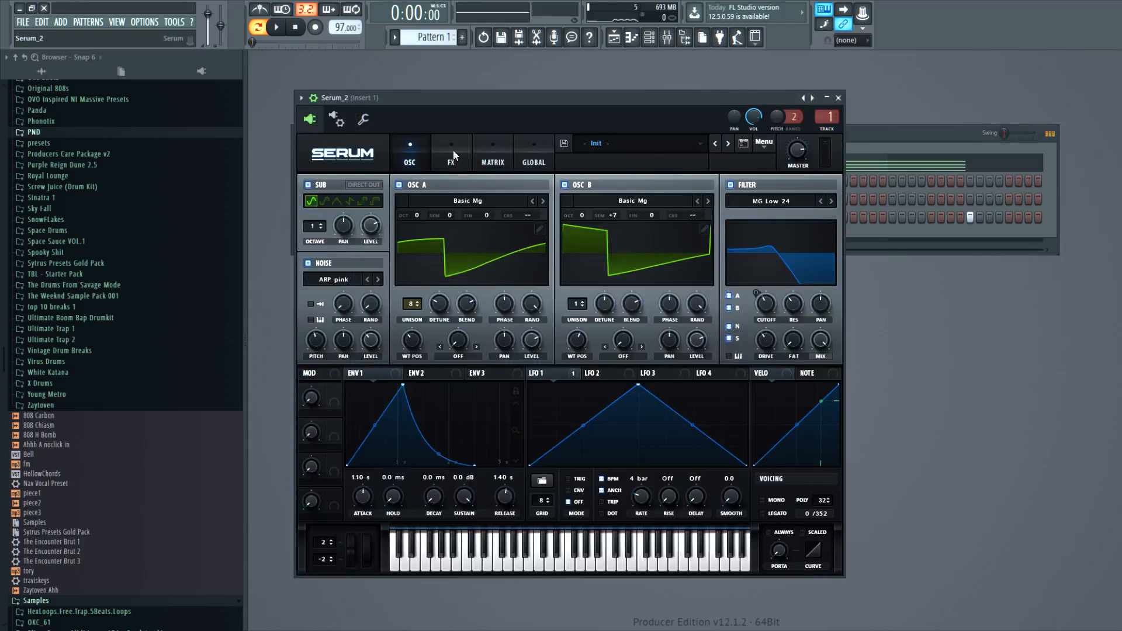